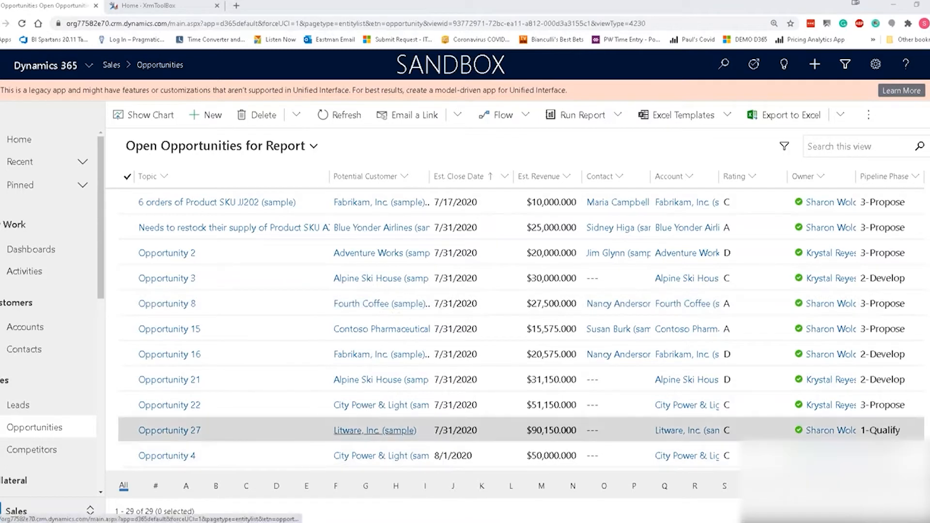
# Open the Opportunity 16 record from the Open Opportunities for Report view.
pyautogui.doubleClick(279, 367)
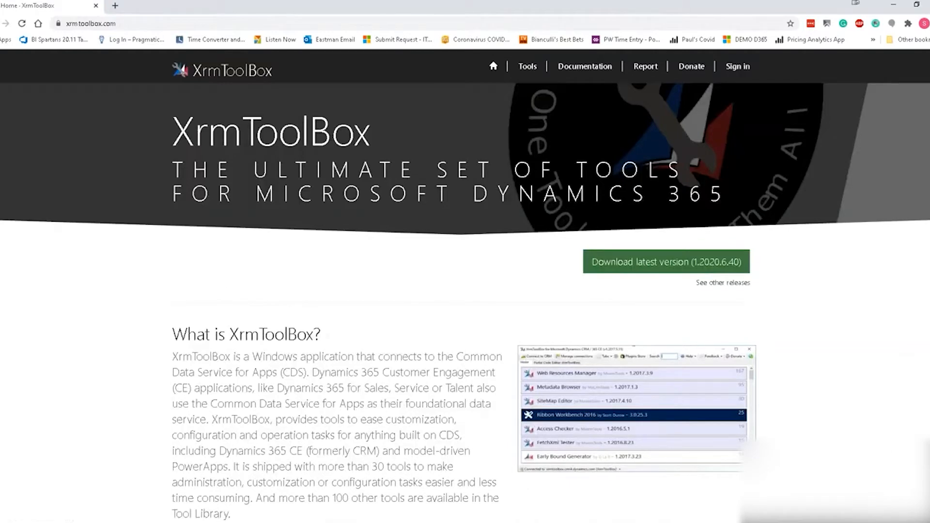
# Bring the XrmToolBox desktop app's start page to the front from the taskbar.
pyautogui.click(11, 512)
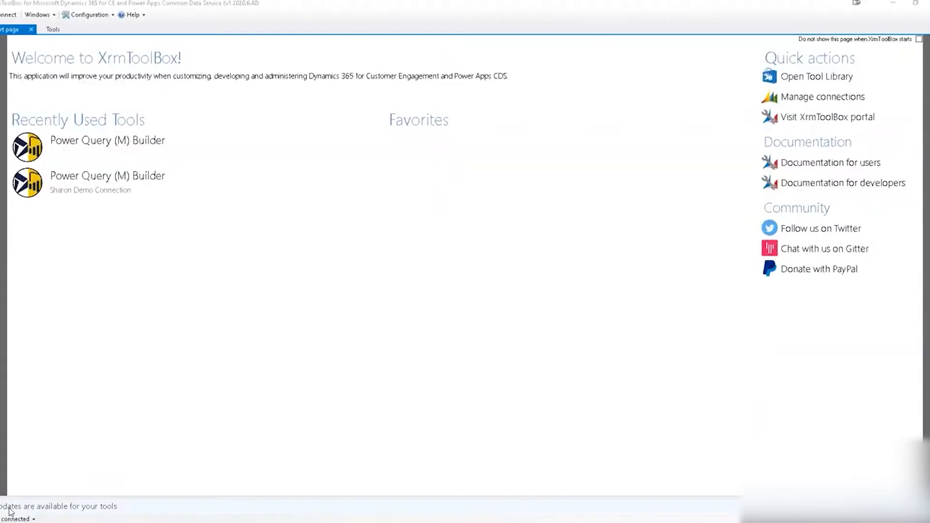
pyautogui.moveTo(145, 522)
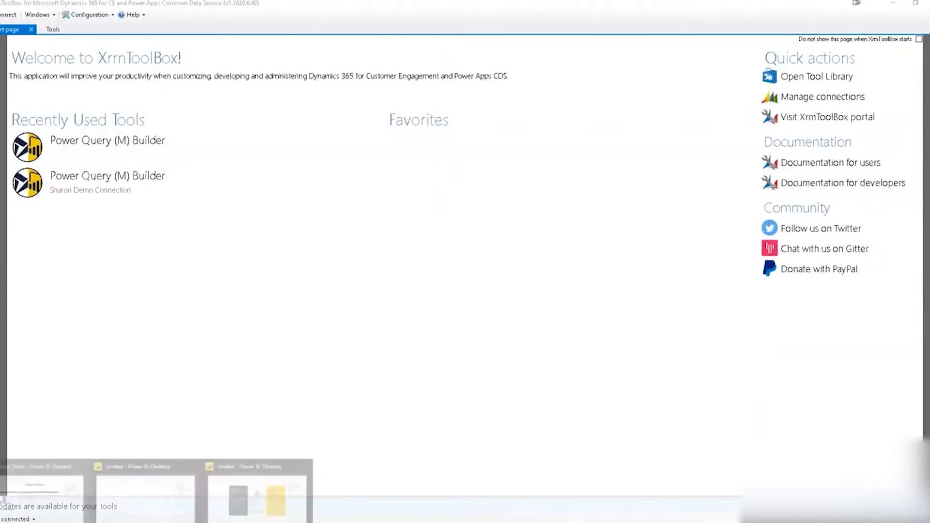
# Review the finished Report Demo, then go back to the blank Untitled Power BI Desktop window.
pyautogui.click(110, 517)
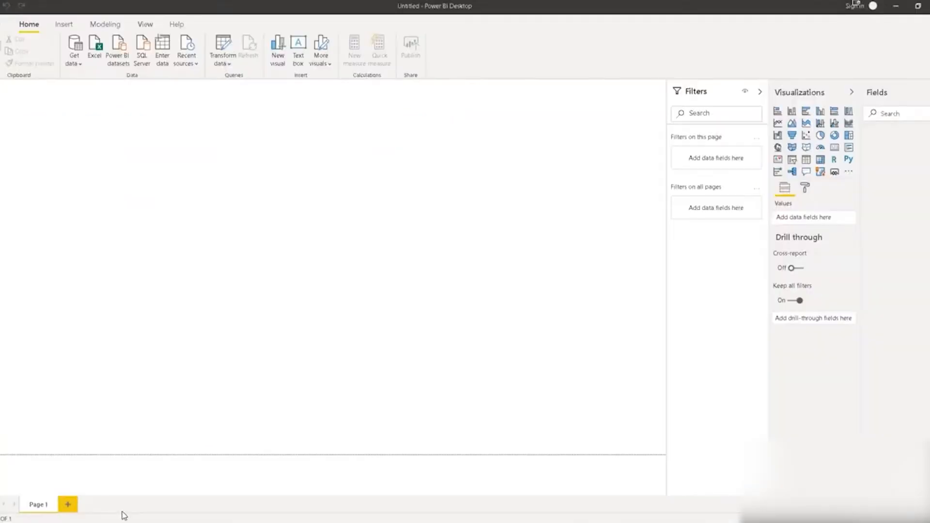
pyautogui.click(222, 481)
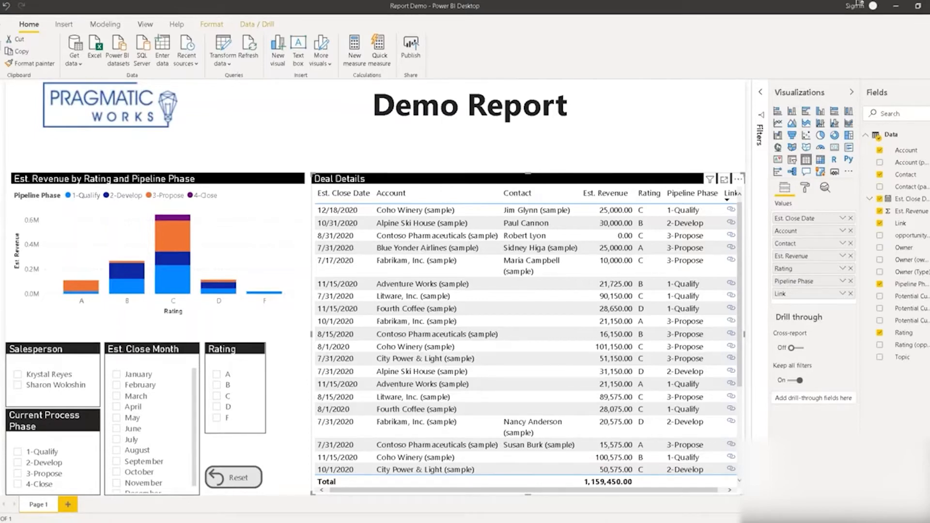
pyautogui.moveTo(146, 522)
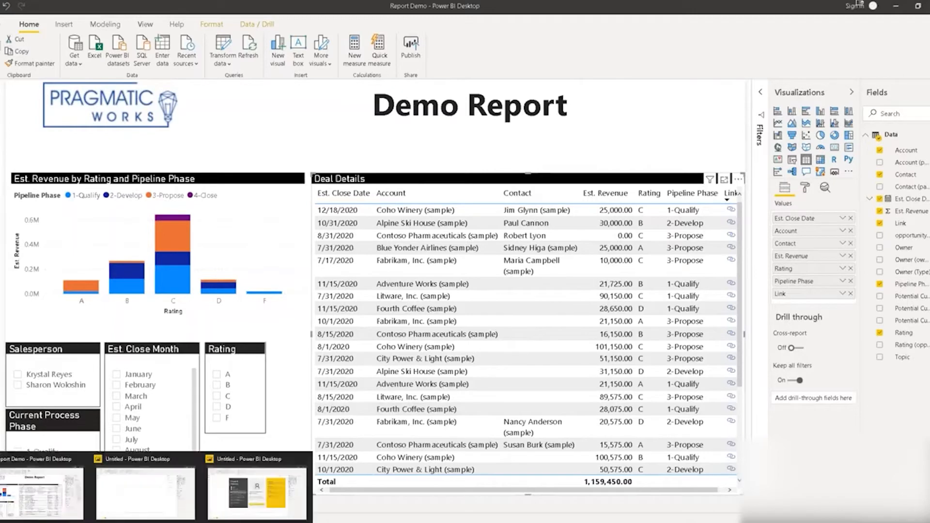
pyautogui.click(236, 501)
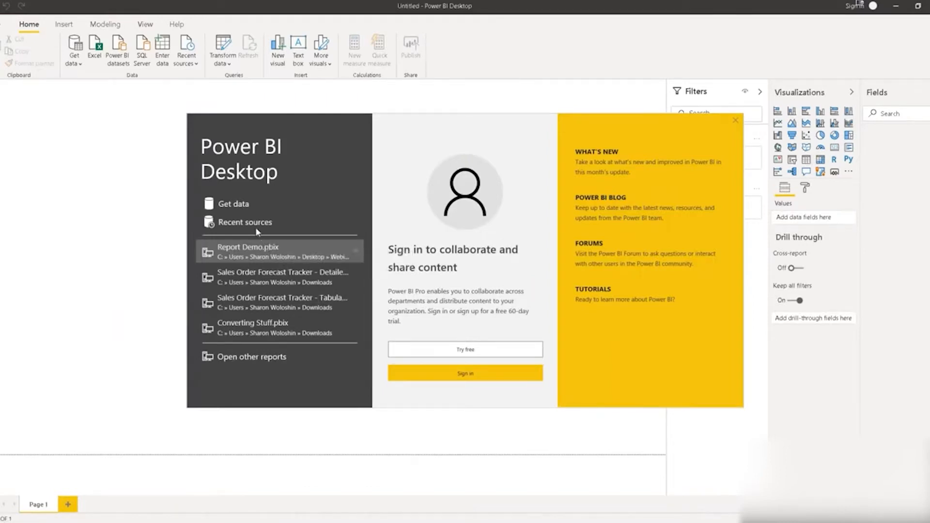
# Open the Report Template .pbit file, then switch over to XrmToolBox.
pyautogui.click(267, 357)
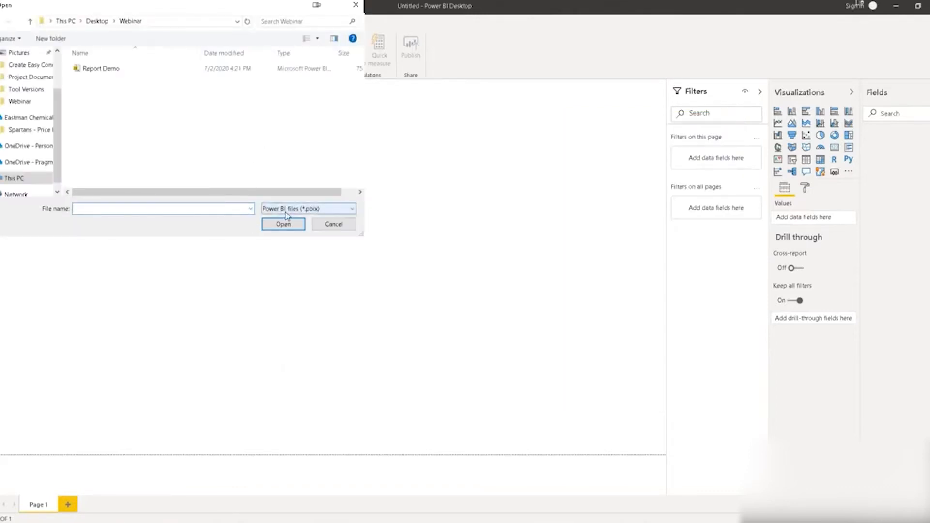
pyautogui.click(285, 212)
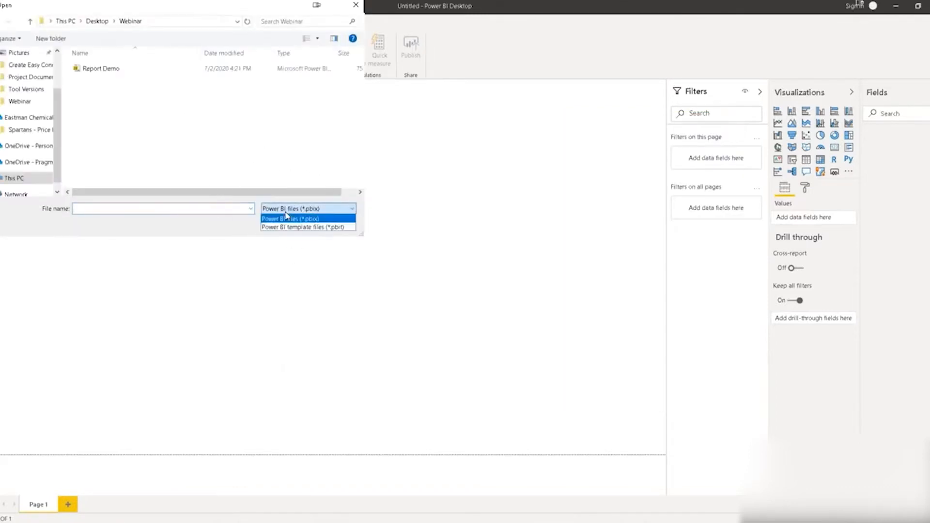
pyautogui.click(285, 227)
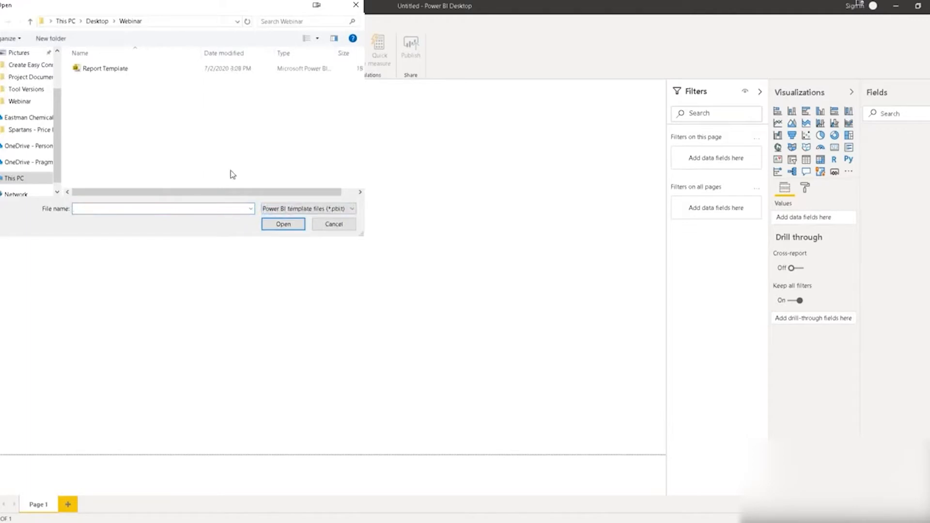
pyautogui.click(130, 71)
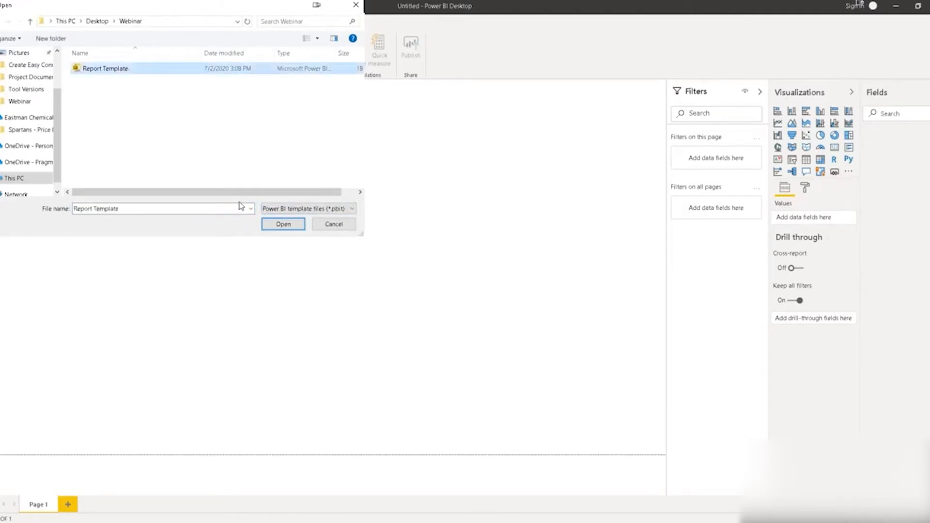
pyautogui.click(283, 224)
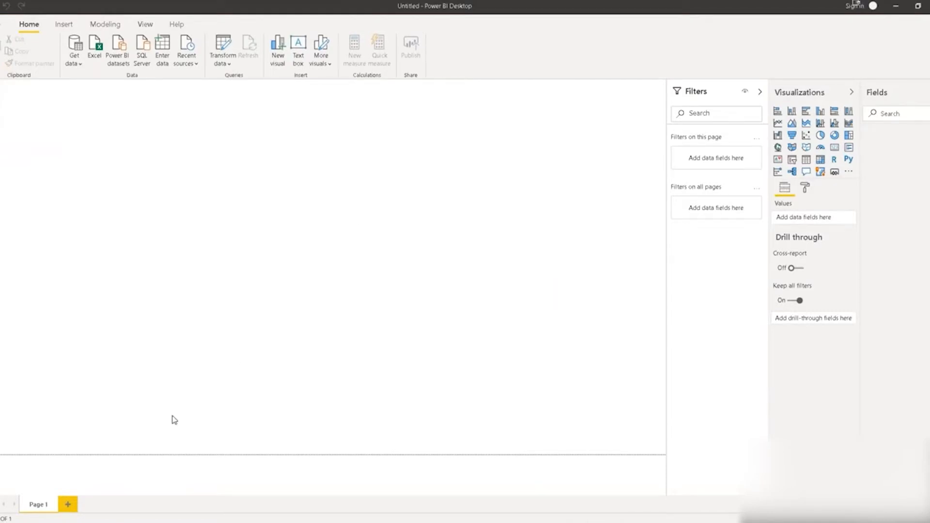
pyautogui.moveTo(66, 522)
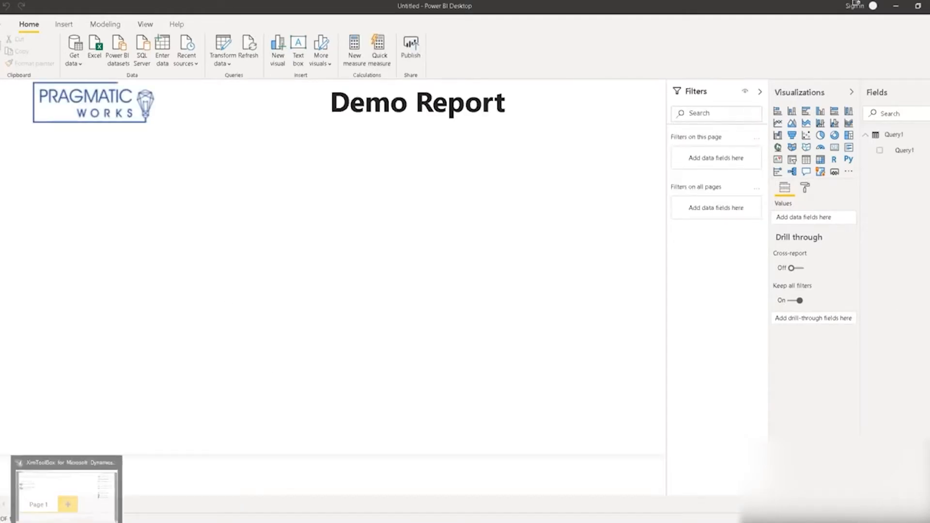
pyautogui.click(69, 507)
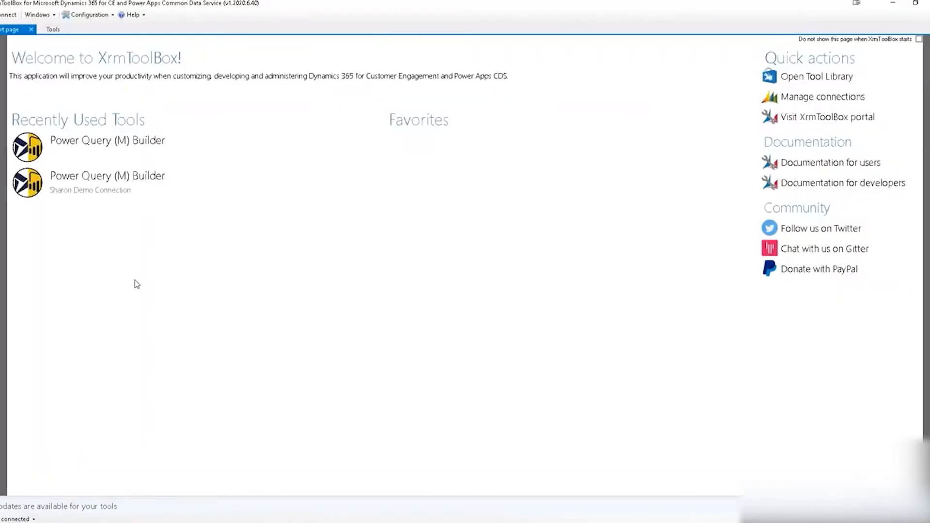
# Launch Power Query (M) Builder from Recently Used Tools on the demo connection.
pyautogui.click(122, 186)
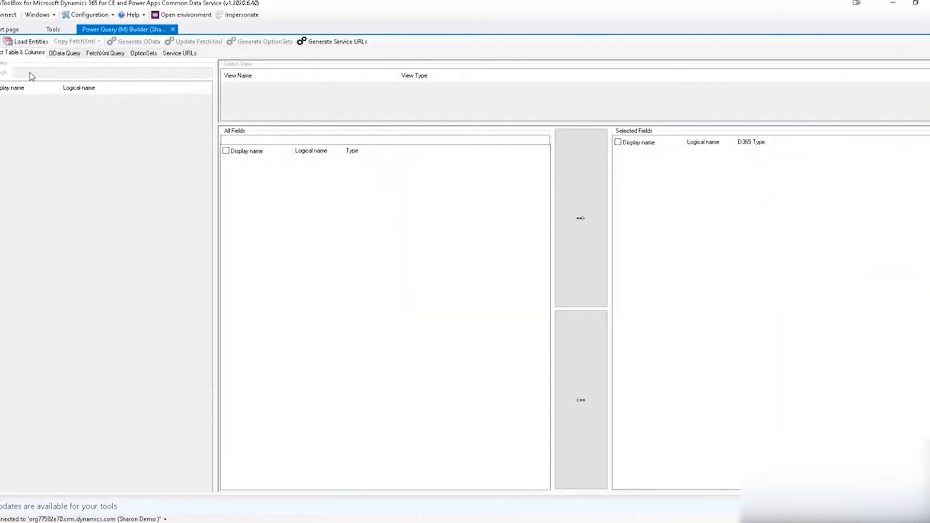
# Load entities, find Opportunity by searching 'opp', and tick the Open Opportunities for Report view.
pyautogui.click(26, 43)
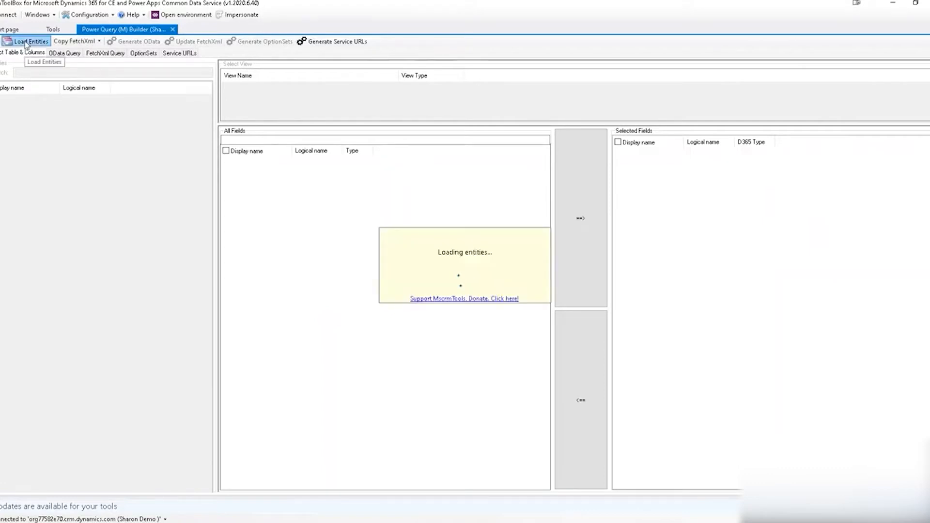
pyautogui.click(20, 71)
pyautogui.write('opp')
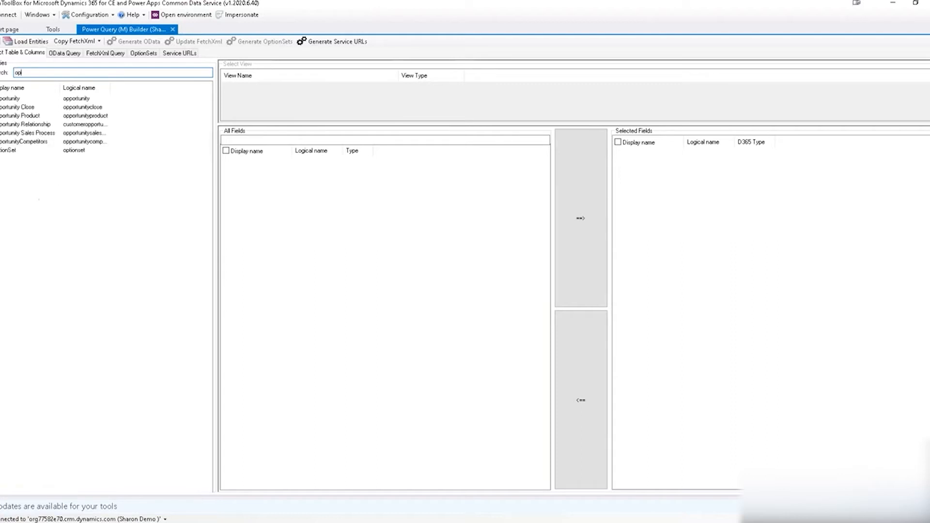
pyautogui.click(18, 99)
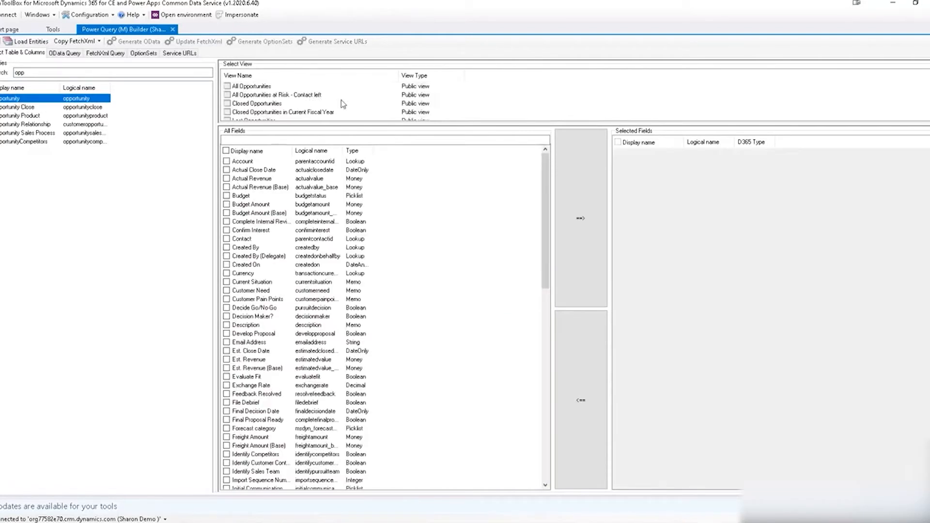
pyautogui.scroll(-5, 351, 99)
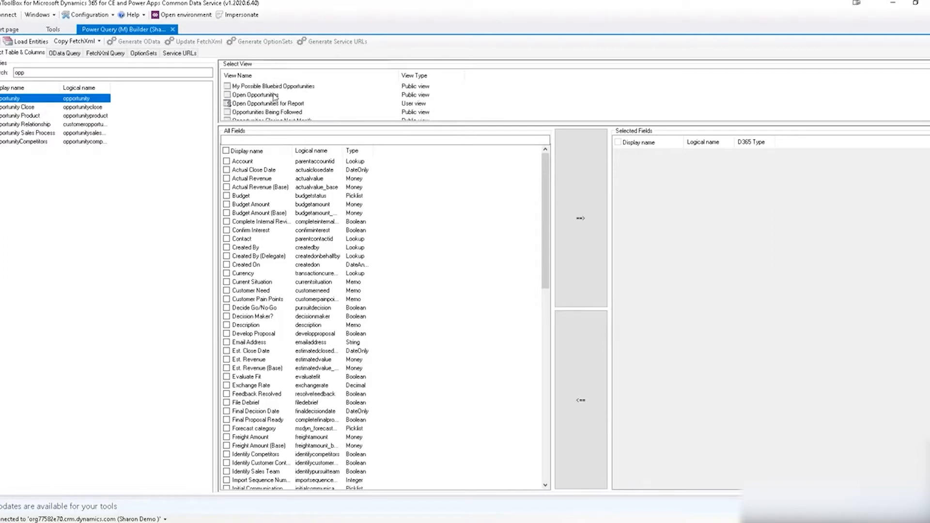
pyautogui.click(253, 104)
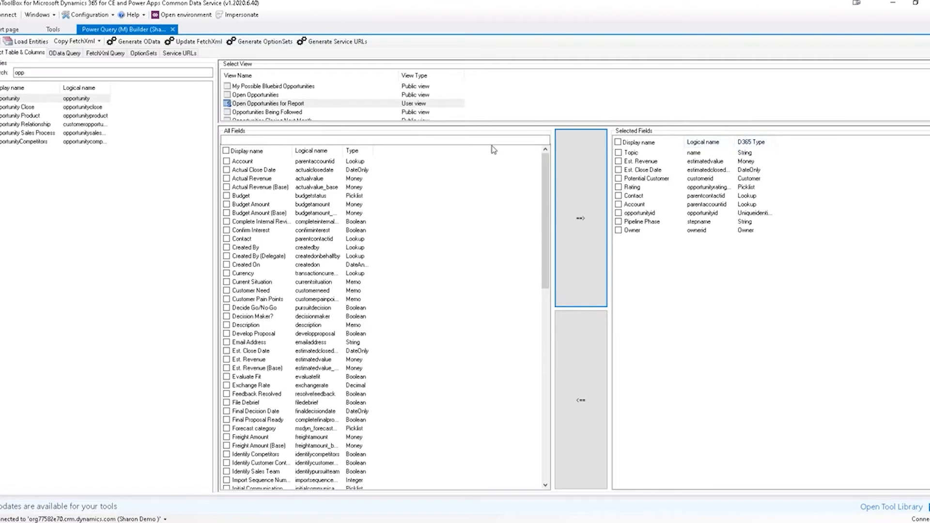
pyautogui.scroll(3, 307, 73)
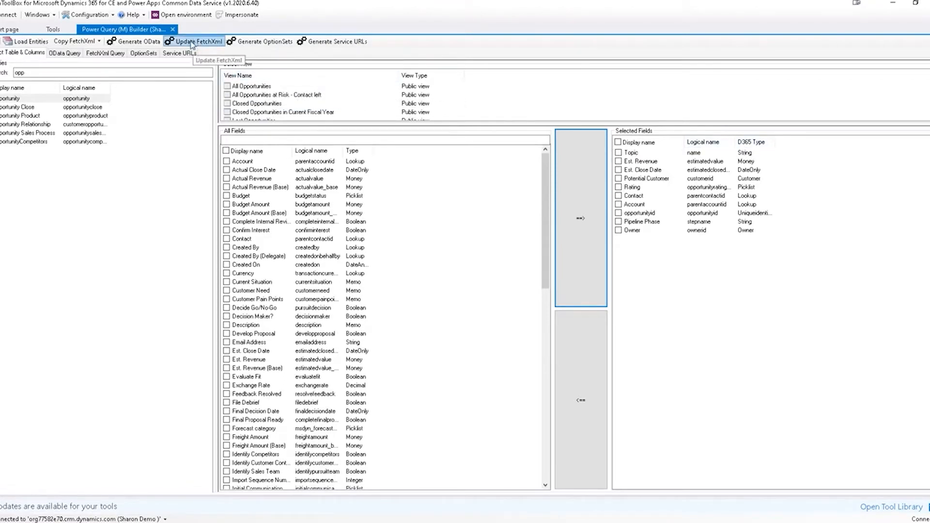
pyautogui.click(192, 45)
# Generate the Opportunity M code with Add Record URL checked, select it all, and return to Power BI.
pyautogui.click(192, 45)
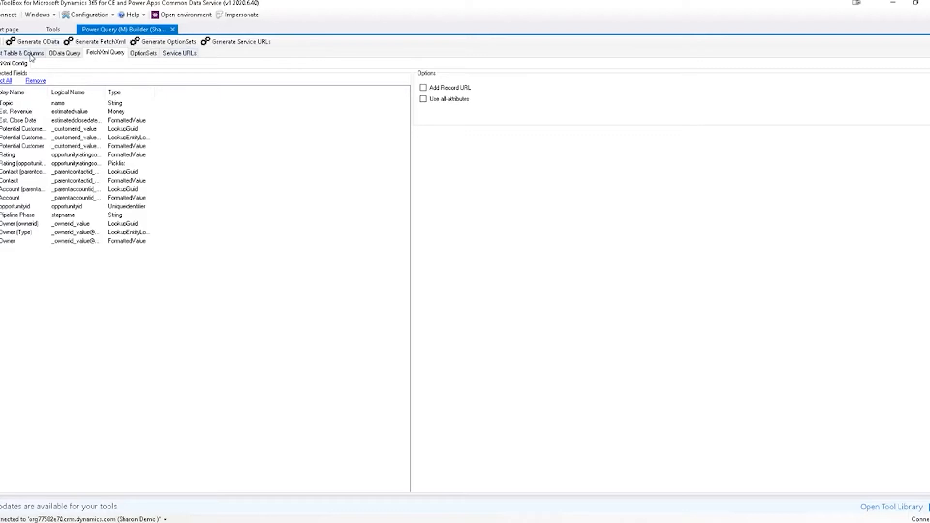
pyautogui.click(423, 90)
pyautogui.click(109, 46)
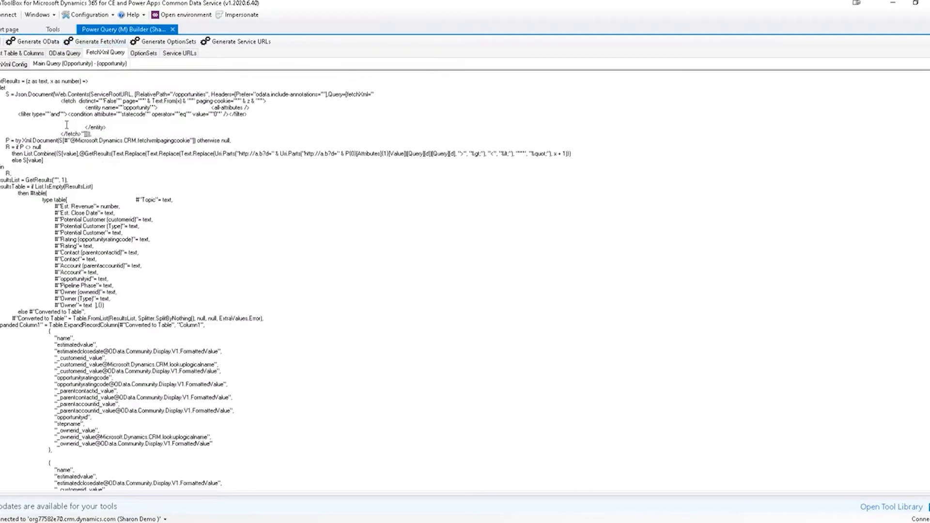
pyautogui.scroll(-13, 67, 125)
pyautogui.scroll(13, 67, 125)
pyautogui.hotkey('ctrl', 'a')
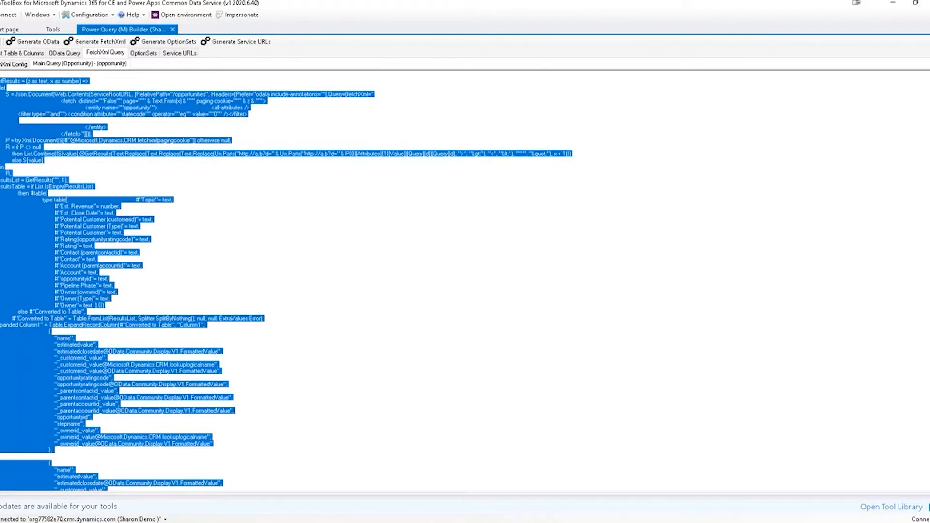
pyautogui.click(146, 522)
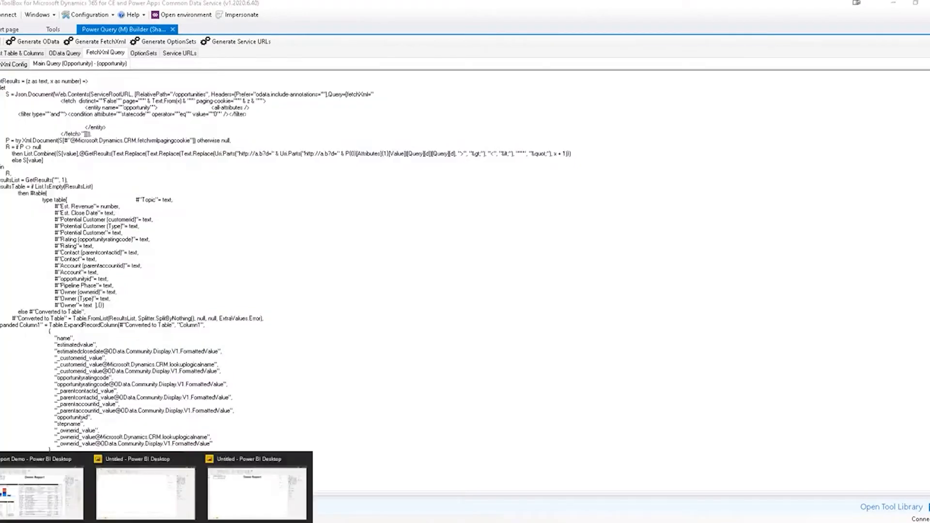
pyautogui.click(257, 498)
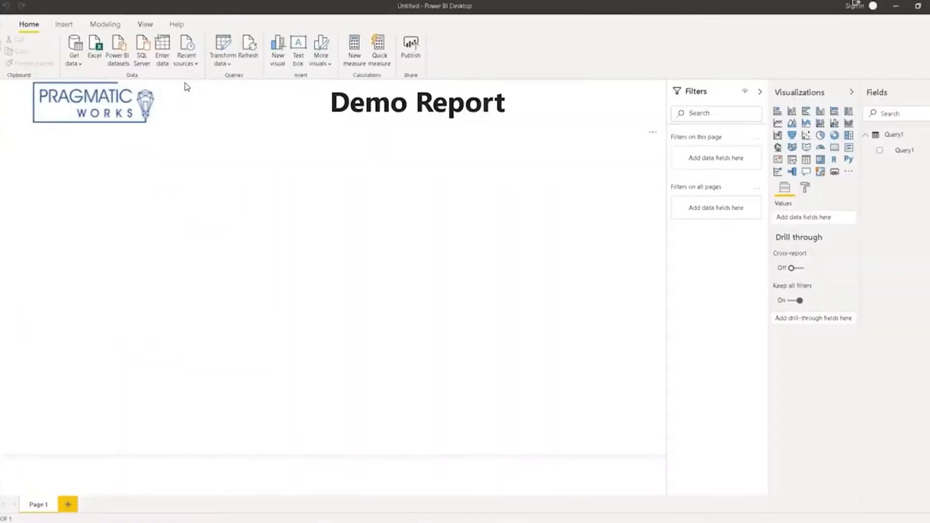
# Replace Query1's M code with the pasted opportunities query in the Advanced Editor and apply it.
pyautogui.click(81, 62)
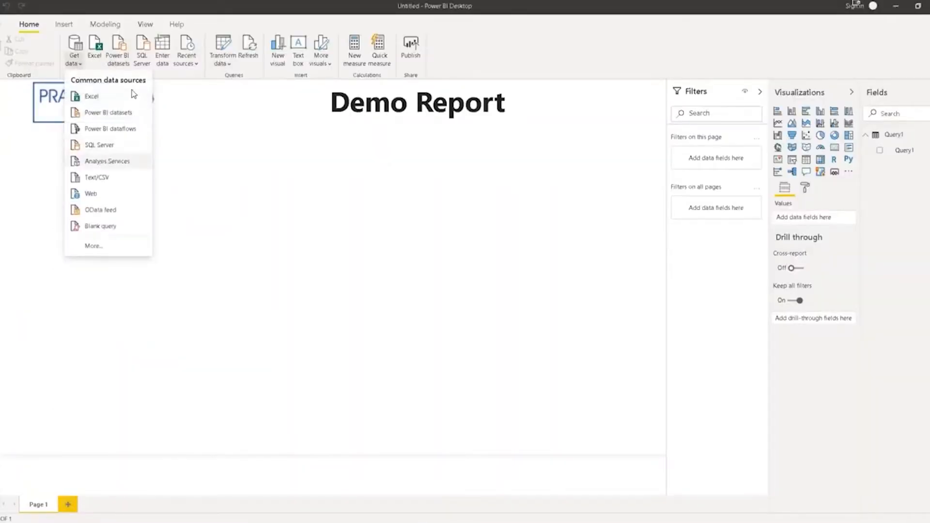
pyautogui.click(229, 65)
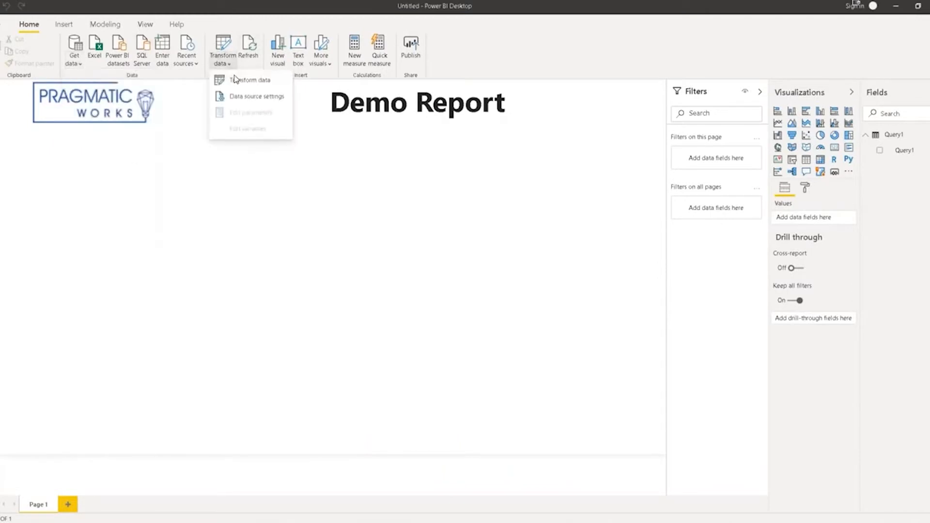
pyautogui.click(245, 80)
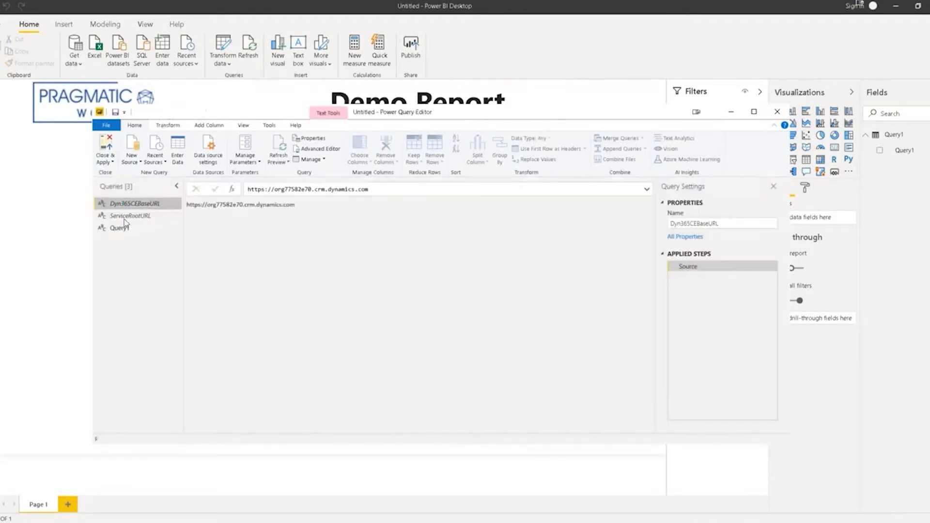
pyautogui.click(124, 225)
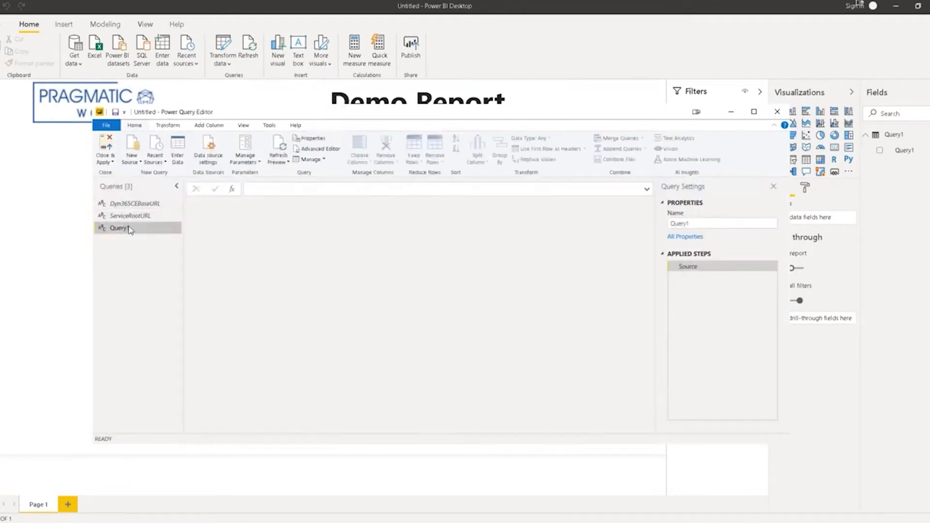
pyautogui.click(313, 148)
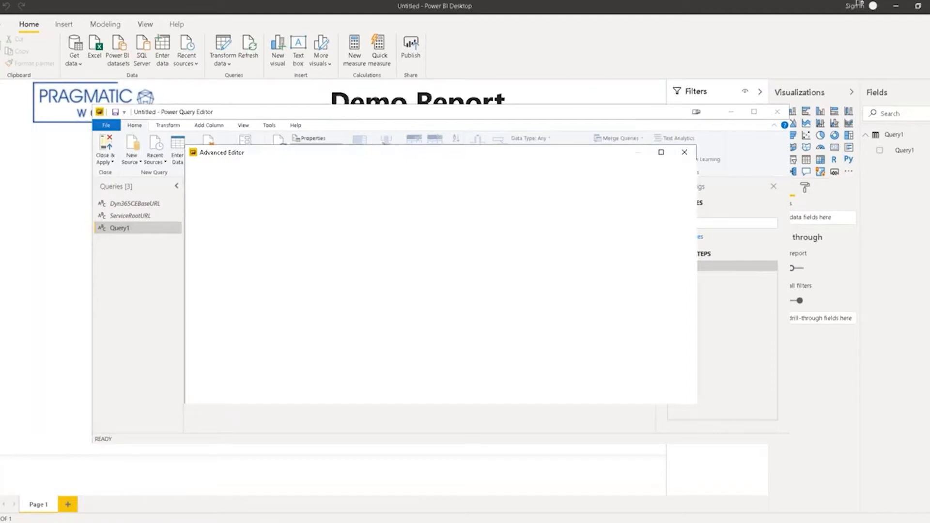
pyautogui.moveTo(244, 229); pyautogui.dragTo(197, 201)
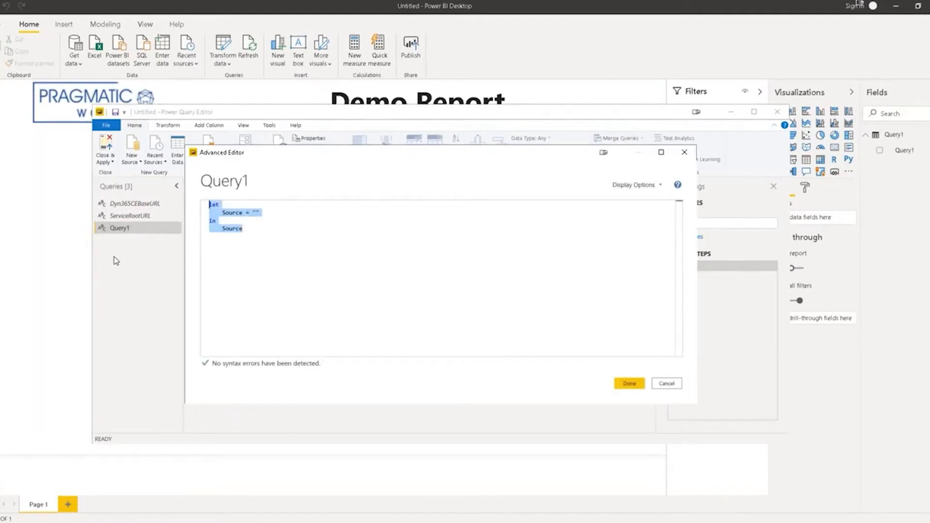
pyautogui.press('Delete')
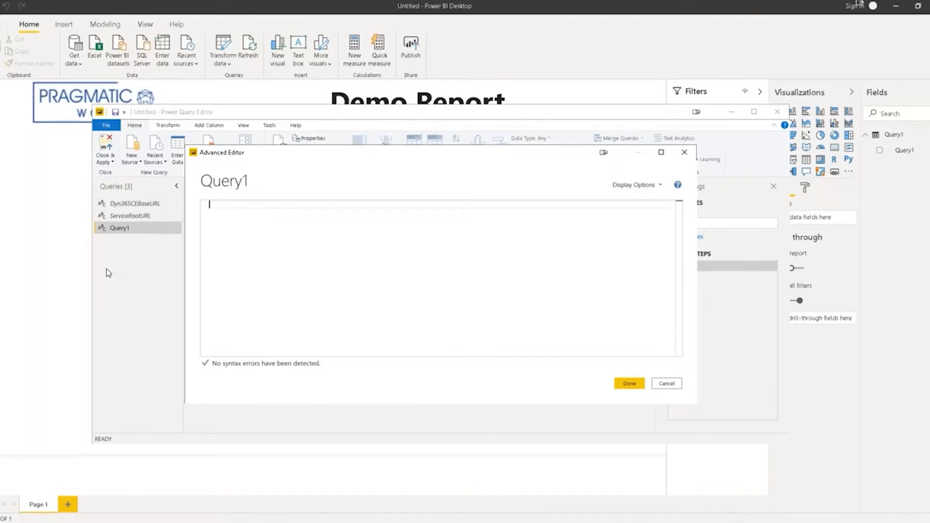
pyautogui.hotkey('ctrl', 'v')
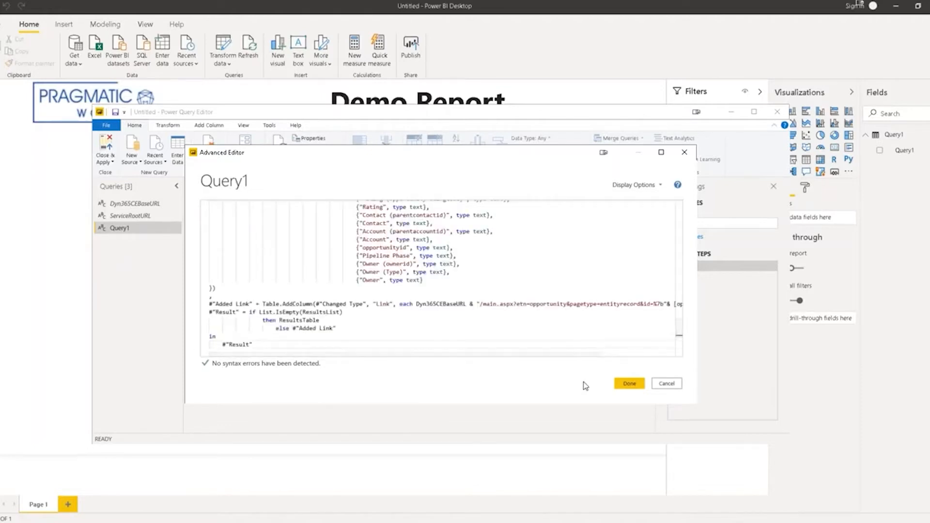
pyautogui.click(625, 385)
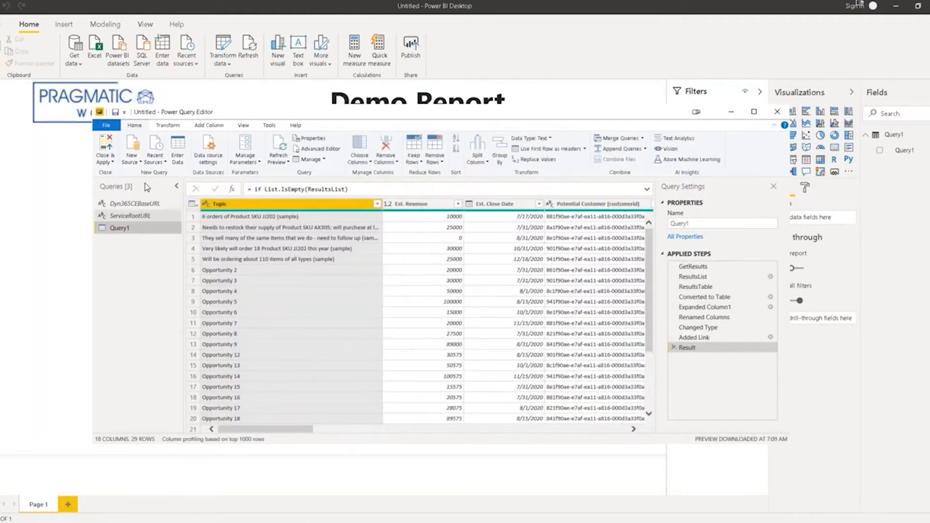
pyautogui.click(108, 154)
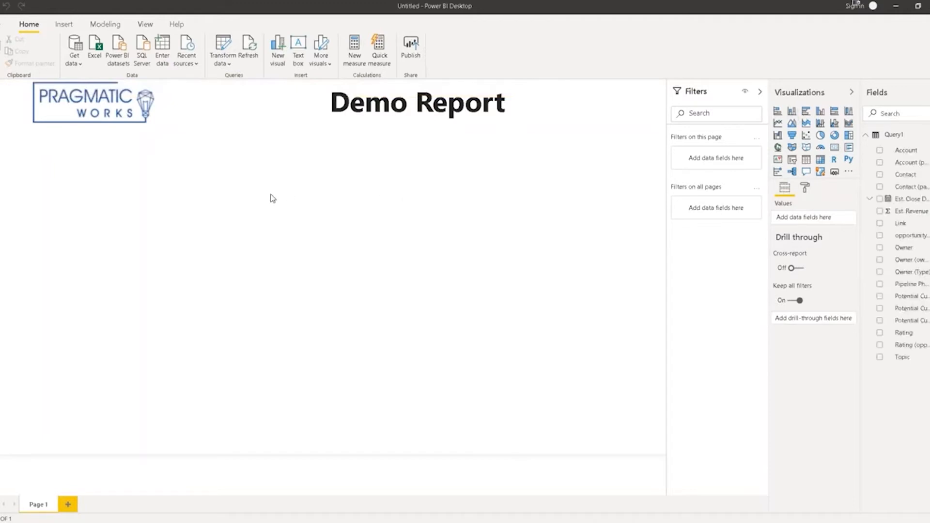
# Add a stacked column chart of Est. Revenue by Pipeline Phase, stacked by Rating, and enlarge it.
pyautogui.click(791, 112)
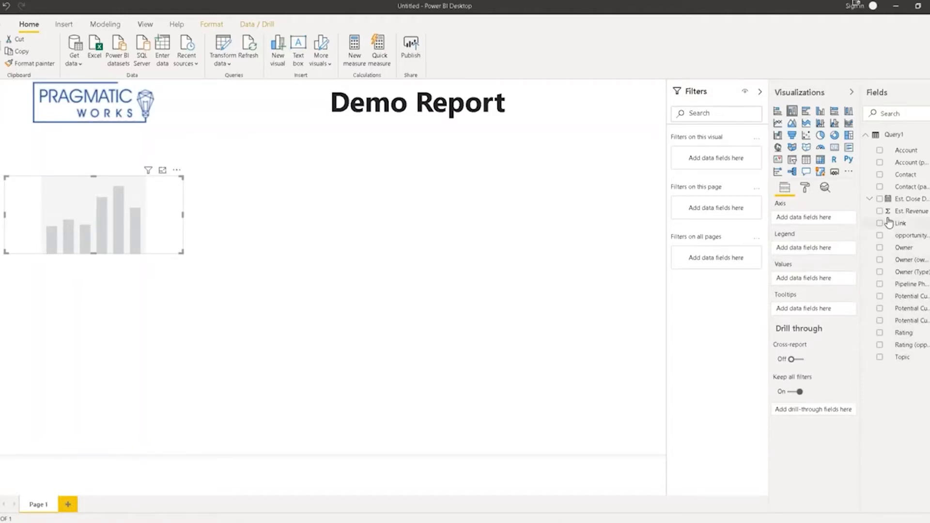
pyautogui.moveTo(900, 212); pyautogui.dragTo(799, 278)
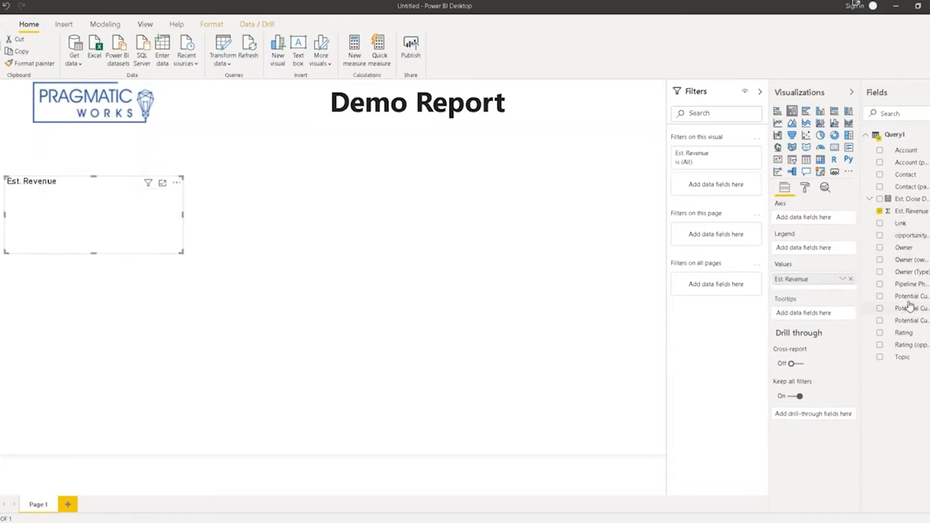
pyautogui.moveTo(870, 281); pyautogui.dragTo(812, 219)
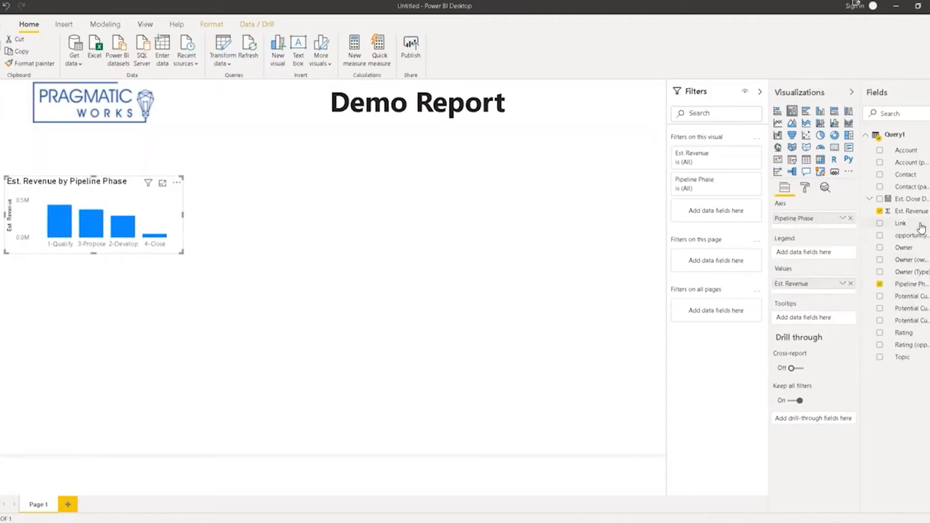
pyautogui.moveTo(904, 333); pyautogui.dragTo(823, 252)
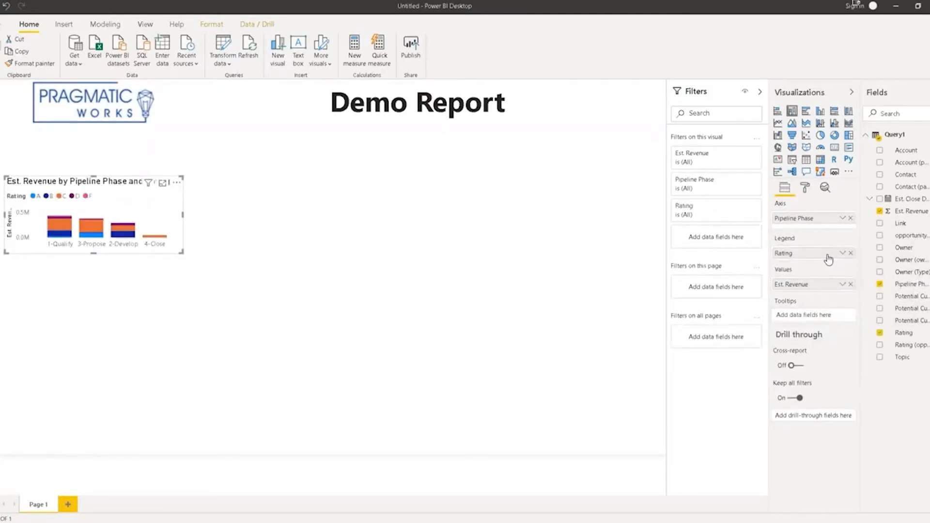
pyautogui.moveTo(186, 256); pyautogui.dragTo(326, 367)
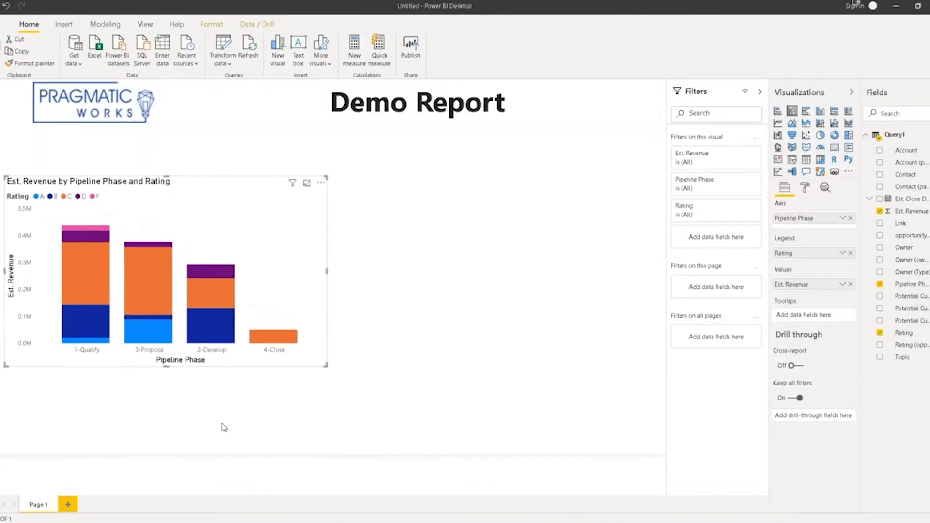
# Add an empty matrix, then reposition the chart and make it taller.
pyautogui.click(196, 432)
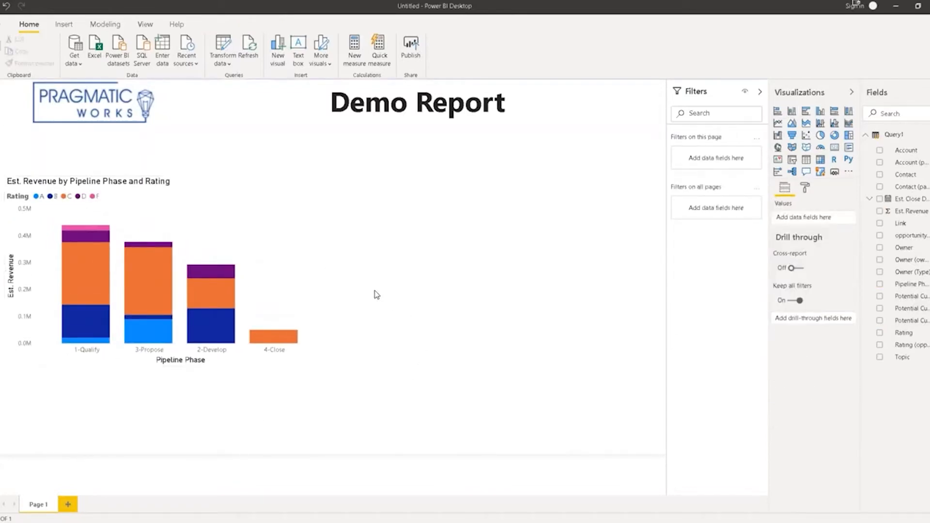
pyautogui.click(820, 160)
pyautogui.moveTo(212, 364); pyautogui.dragTo(363, 390)
pyautogui.moveTo(251, 201); pyautogui.dragTo(130, 144)
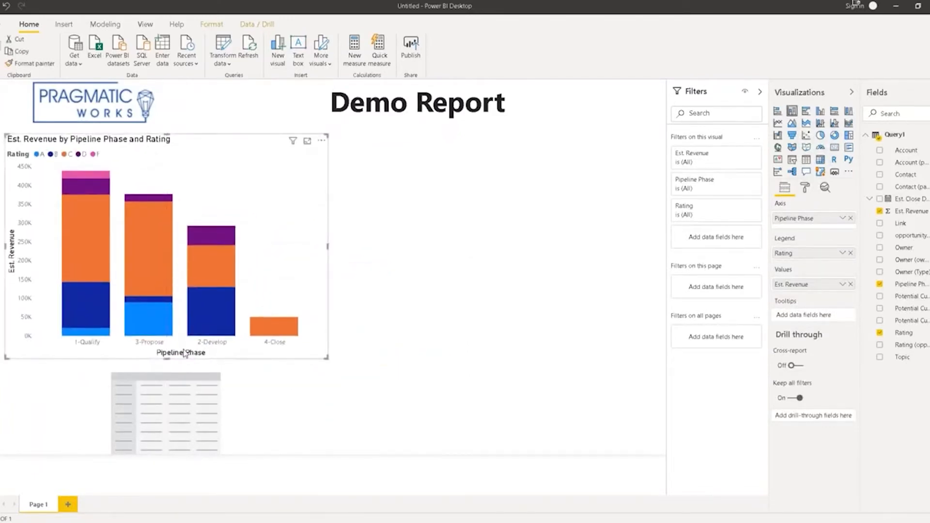
# Move the matrix up to sit to the right of the chart.
pyautogui.click(169, 383)
pyautogui.moveTo(167, 369); pyautogui.dragTo(538, 341)
pyautogui.moveTo(320, 366); pyautogui.dragTo(643, 187)
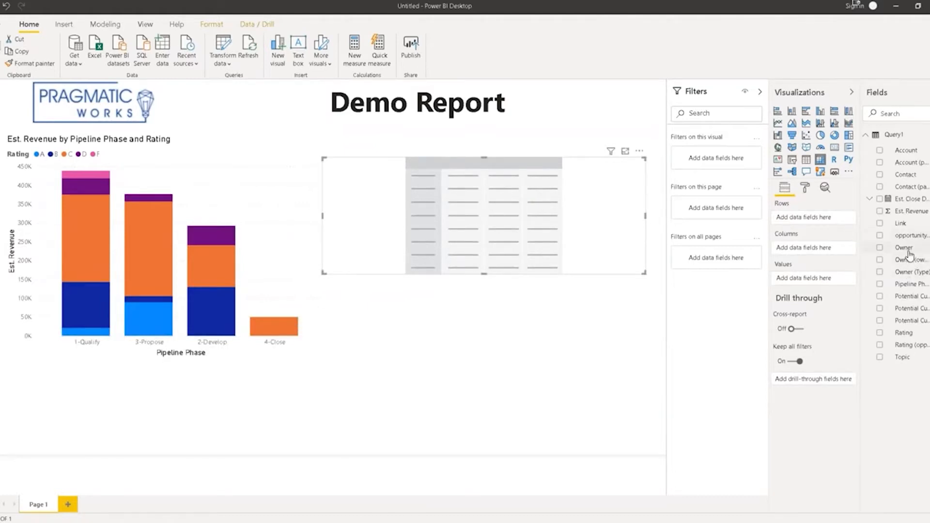
# Check the Account, Est. Revenue, Pipeline Phase, Owner and Rating fields for the matrix.
pyautogui.click(880, 151)
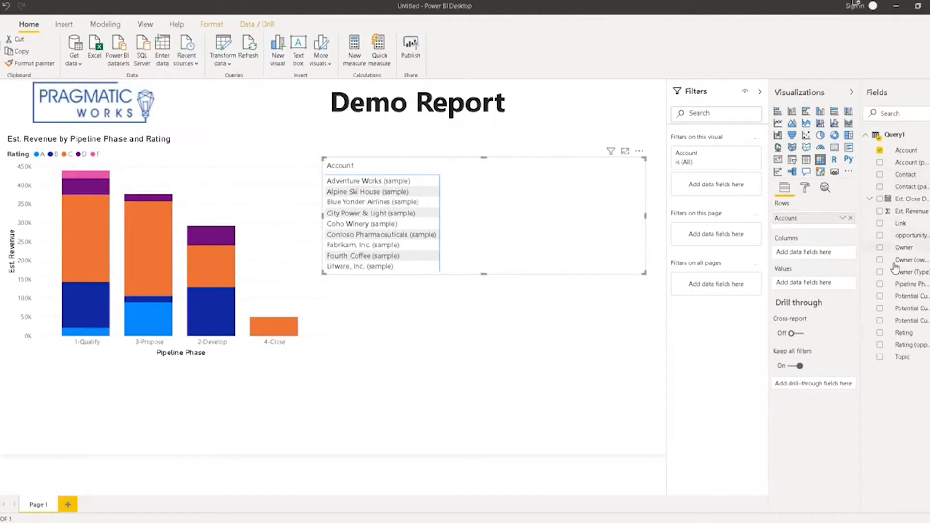
pyautogui.click(880, 212)
pyautogui.click(885, 287)
pyautogui.click(880, 285)
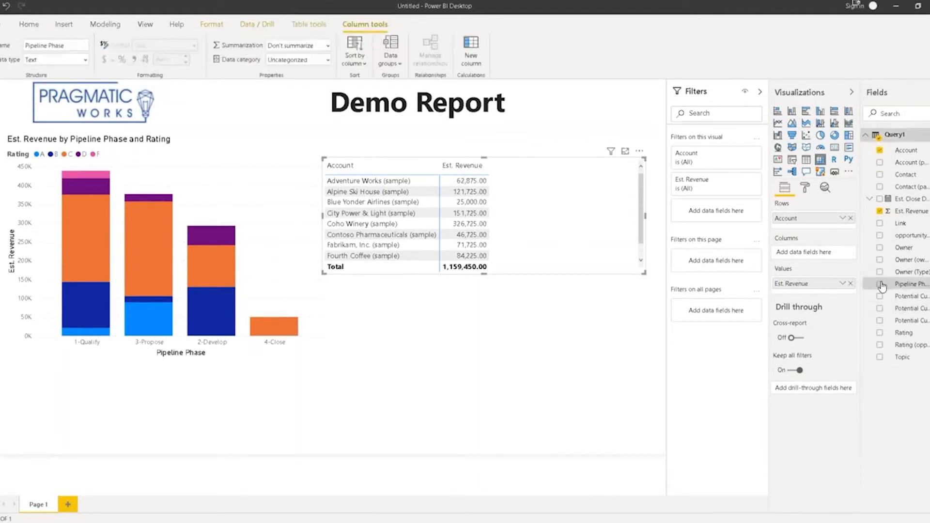
pyautogui.click(880, 247)
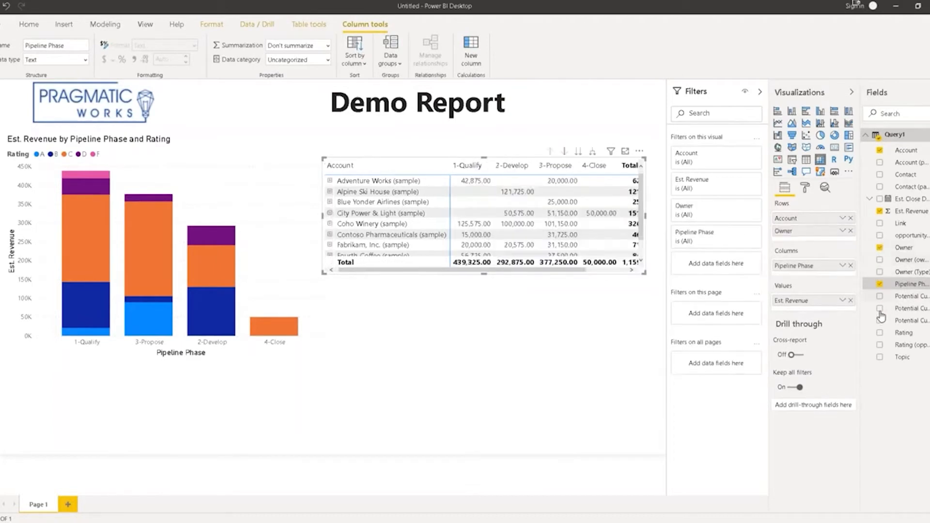
pyautogui.click(880, 334)
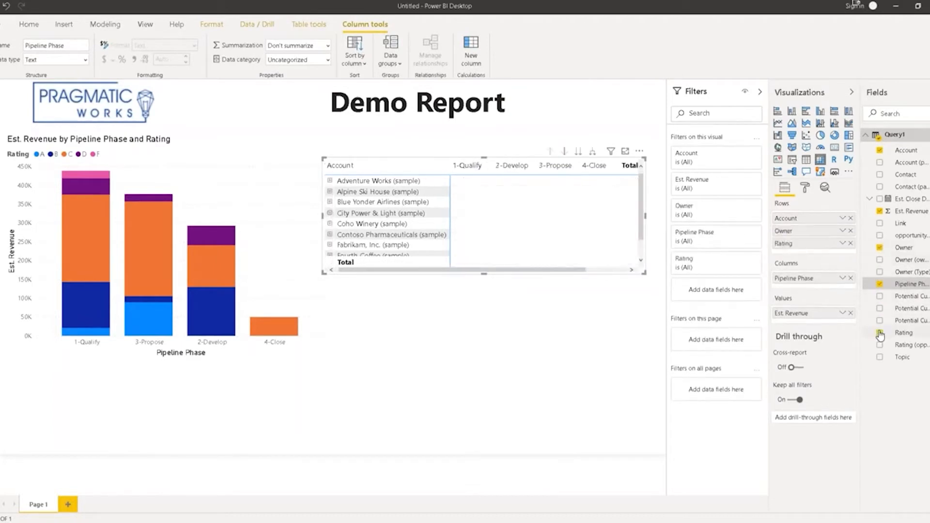
# Narrow the Account column and move Rating, Pipeline Phase and Owner into Values, keeping Account as rows.
pyautogui.moveTo(450, 170); pyautogui.dragTo(412, 171)
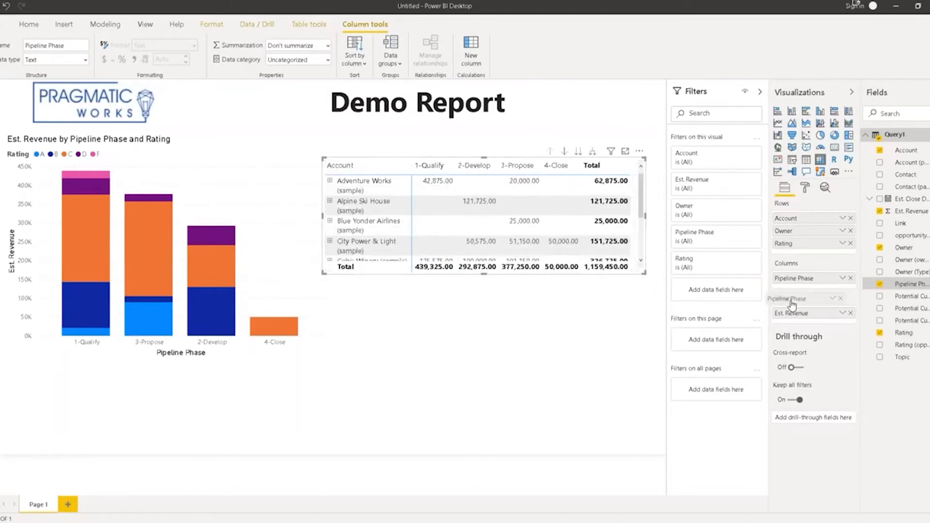
pyautogui.moveTo(798, 243); pyautogui.dragTo(801, 315)
pyautogui.moveTo(798, 271); pyautogui.dragTo(799, 304)
pyautogui.moveTo(804, 231); pyautogui.dragTo(811, 331)
pyautogui.moveTo(813, 219); pyautogui.dragTo(811, 331)
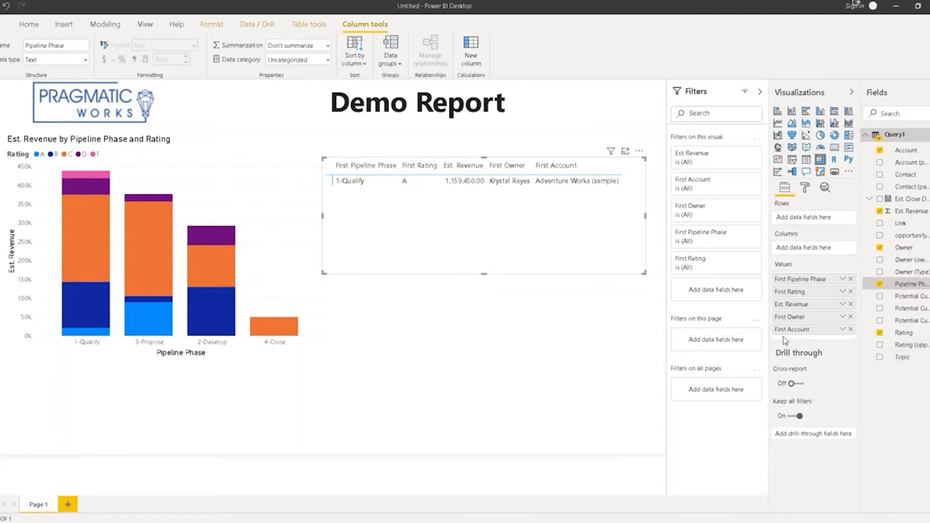
pyautogui.moveTo(794, 329); pyautogui.dragTo(804, 218)
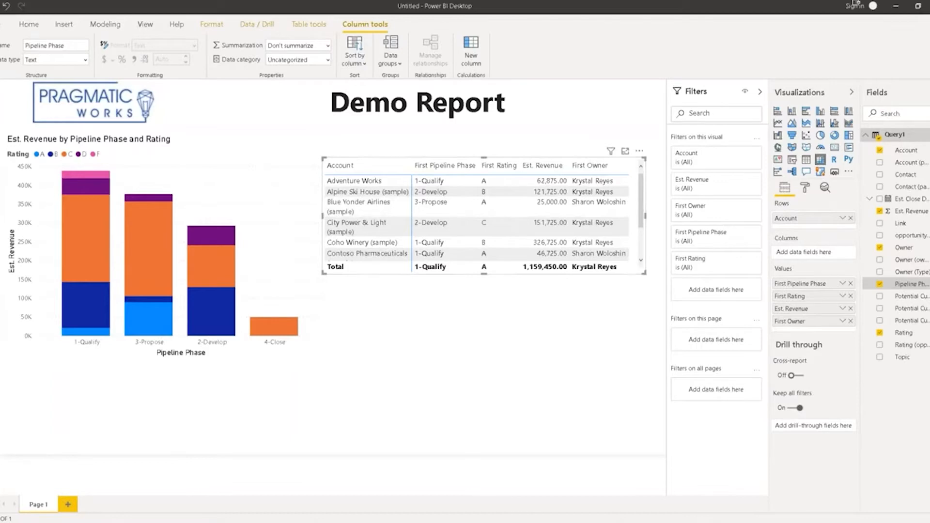
pyautogui.moveTo(146, 522)
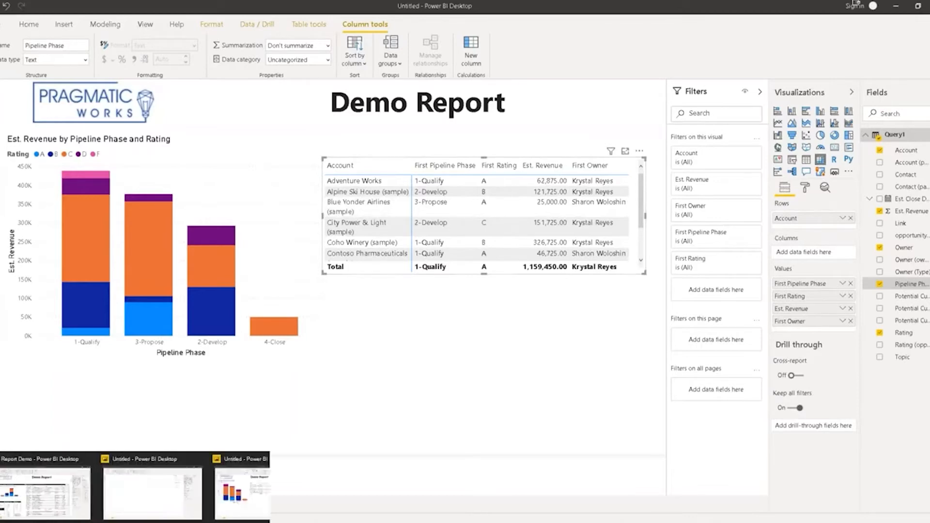
# In the finished Report Demo, filter to one salesperson and deals closing in July and August.
pyautogui.click(41, 489)
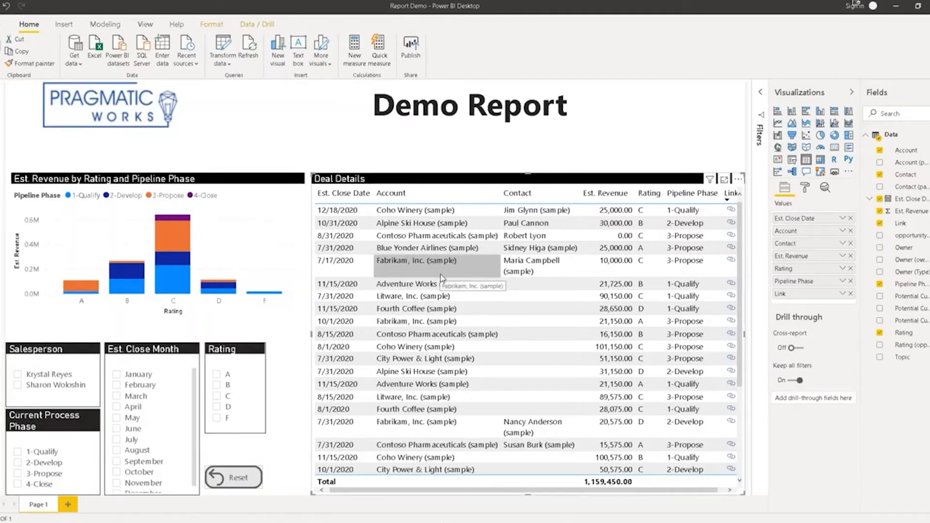
pyautogui.click(18, 386)
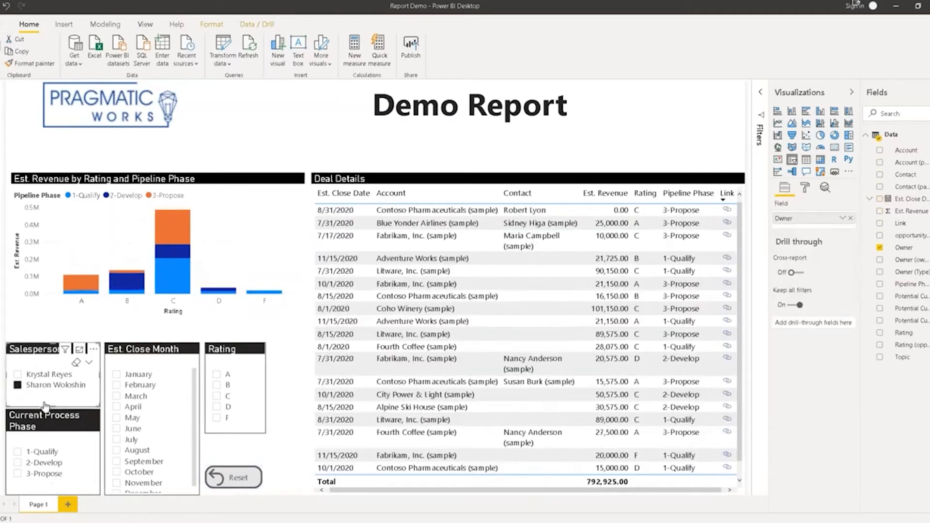
pyautogui.click(117, 442)
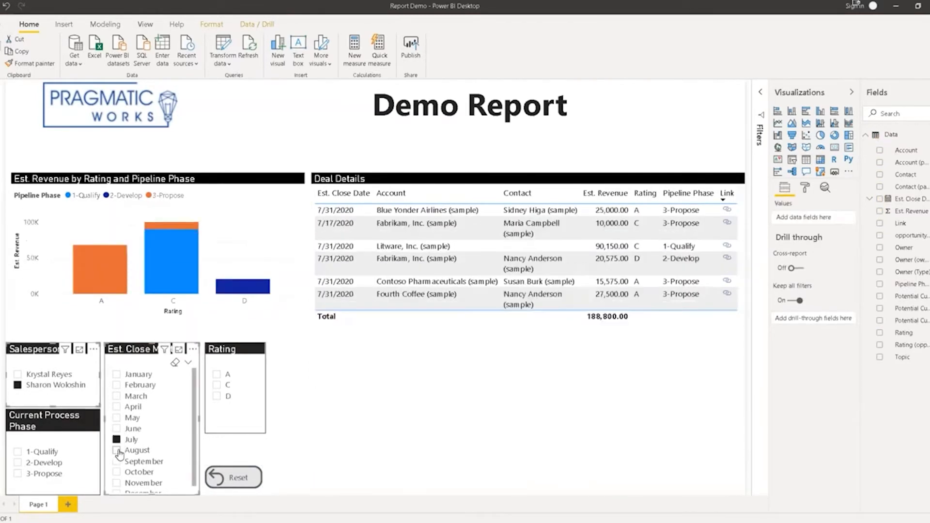
pyautogui.keyDown('ctrl'); pyautogui.click(117, 452); pyautogui.keyUp('ctrl')
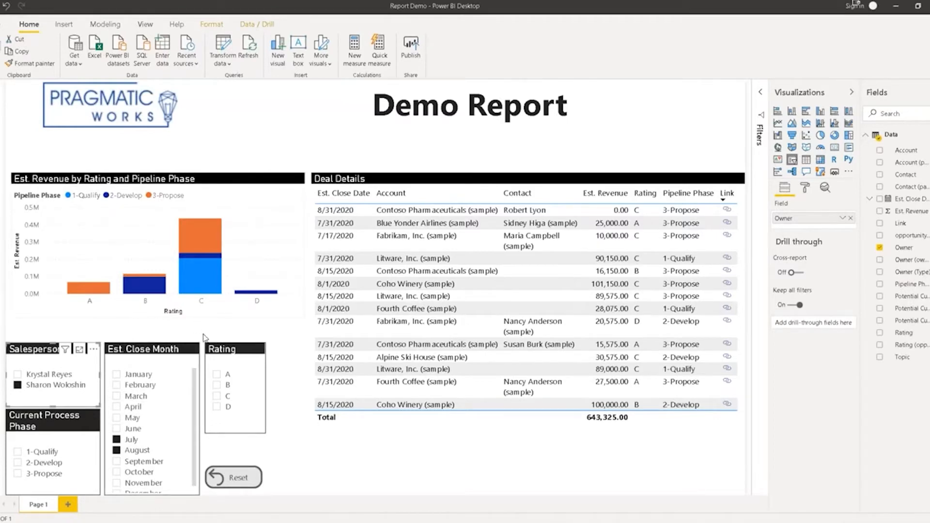
# Limit ratings to C and D, then cross-highlight the Litware 7/31/2020 deal and clear it.
pyautogui.click(217, 398)
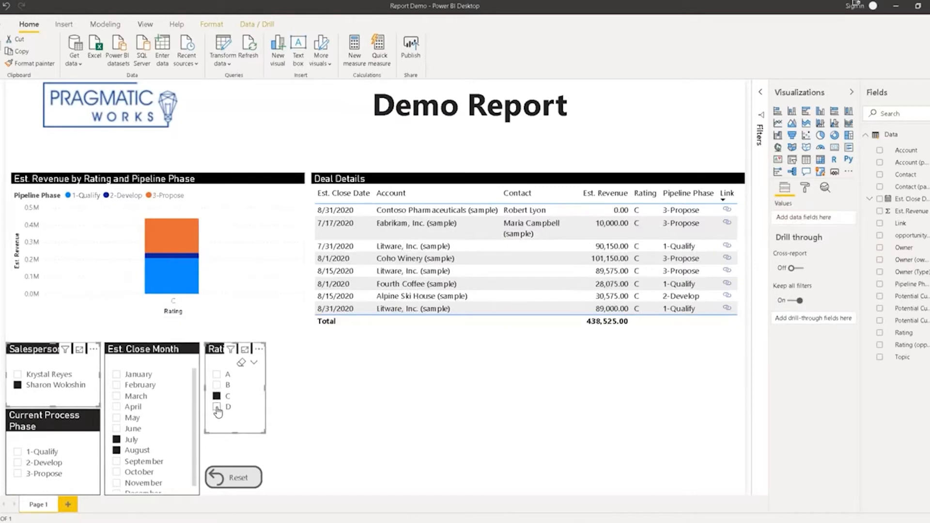
pyautogui.click(217, 408)
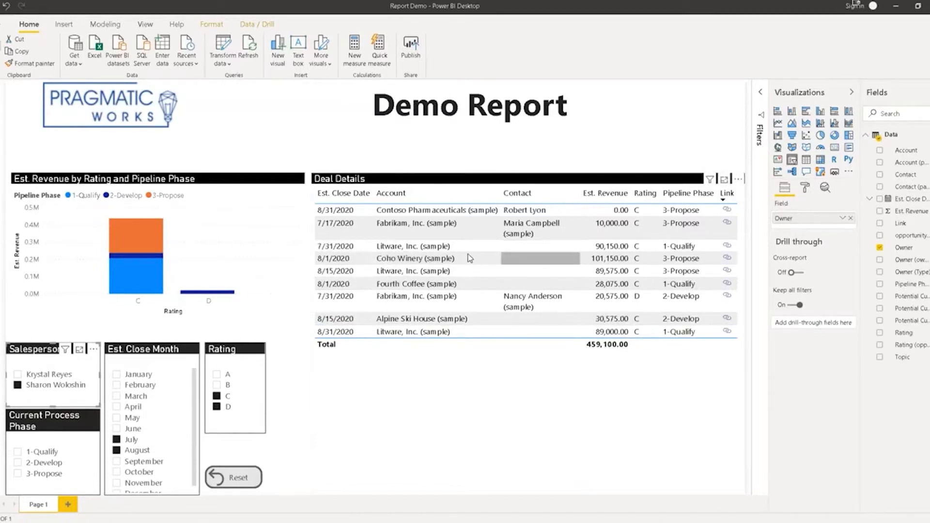
pyautogui.click(414, 250)
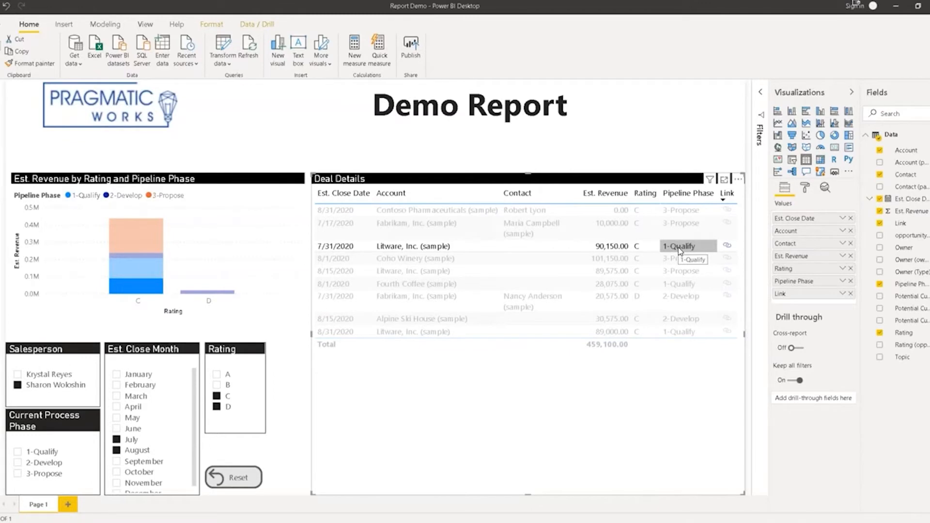
pyautogui.click(349, 248)
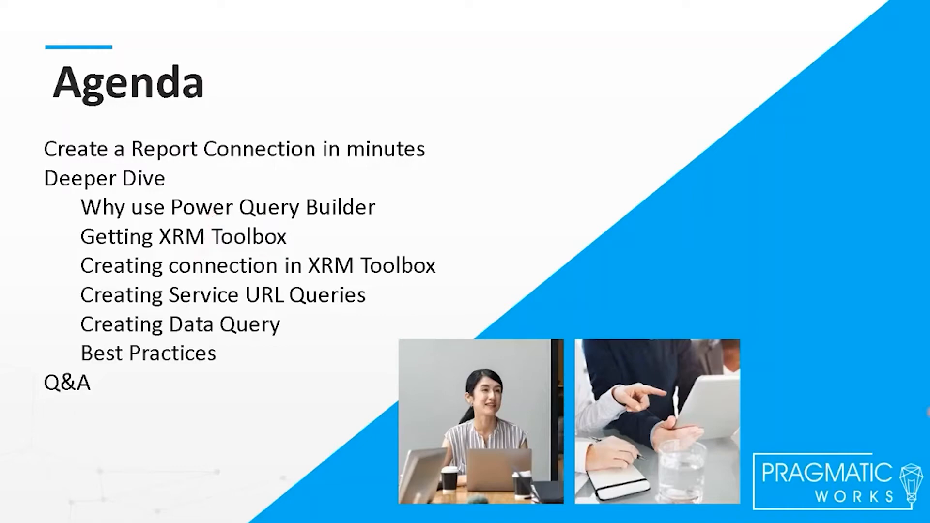
# Advance past the Demo slide to the Power BI–D365/CDS connection comparison slide.
pyautogui.press('Right')
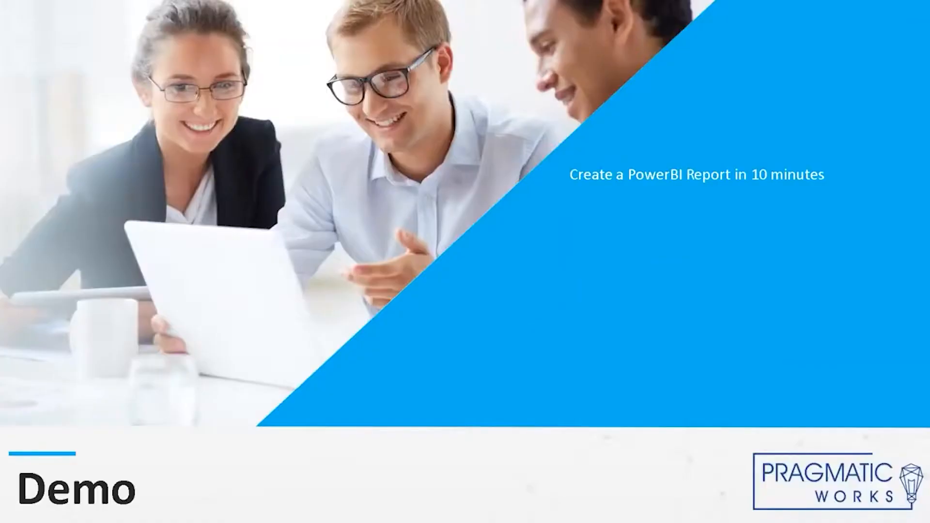
pyautogui.press('Right')
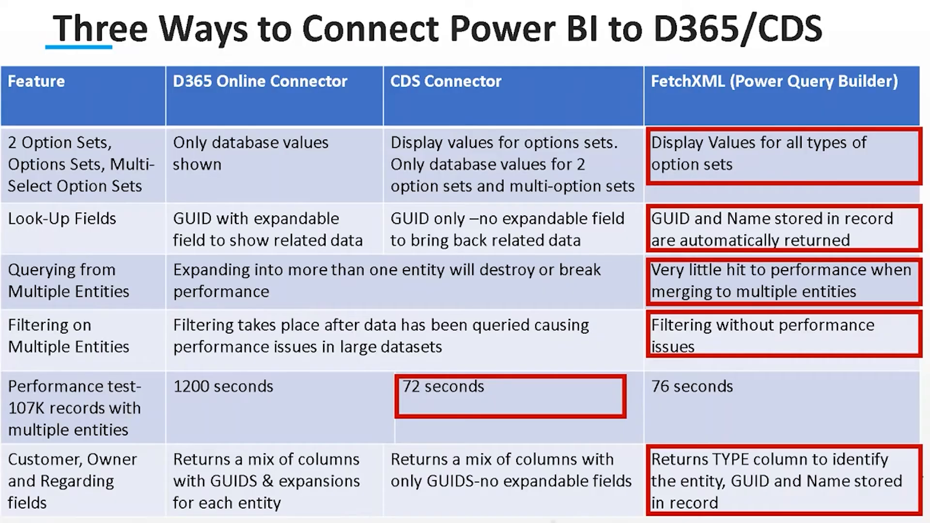
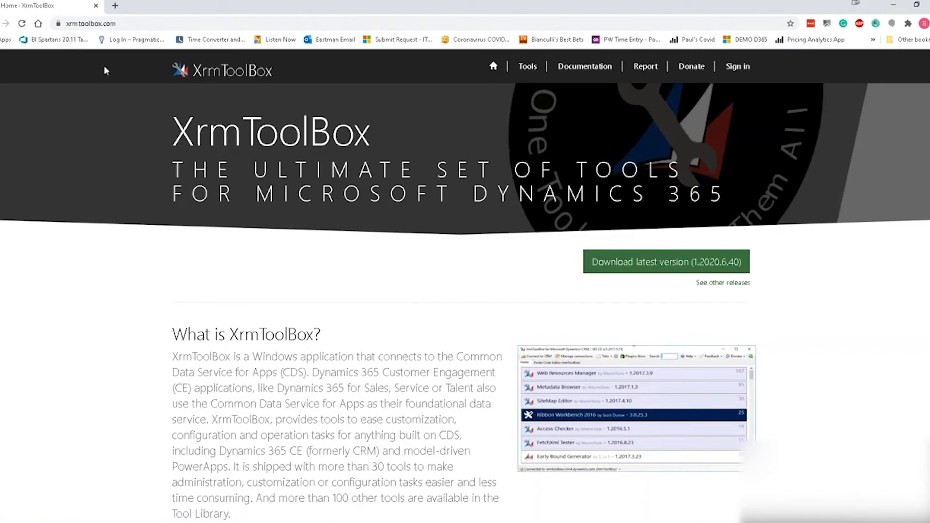
# Load the DEMO D365 environment in a new Chrome tab, then return to XrmToolBox.
pyautogui.click(115, 6)
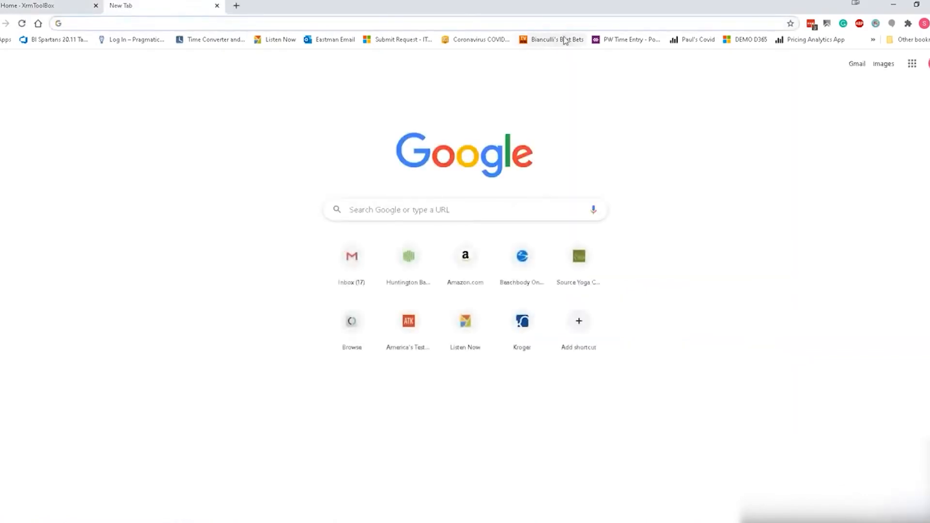
pyautogui.click(751, 40)
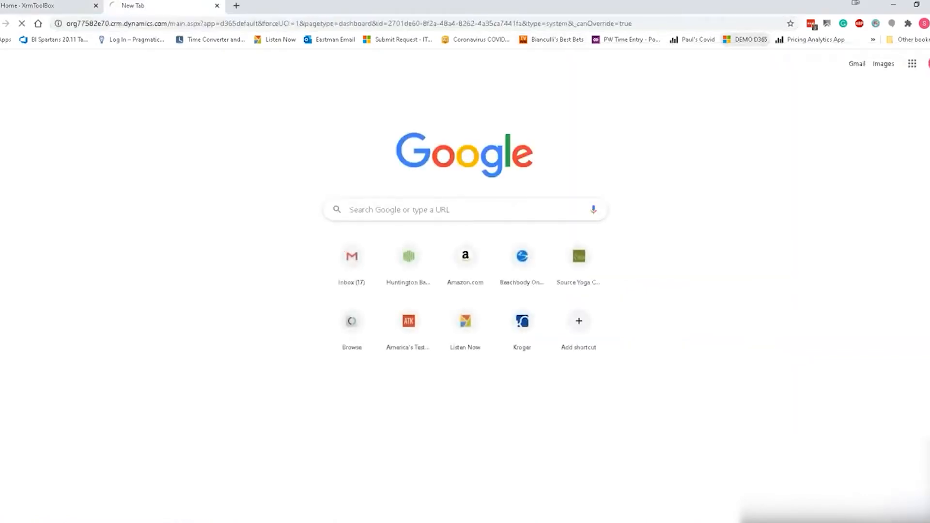
pyautogui.click(20, 6)
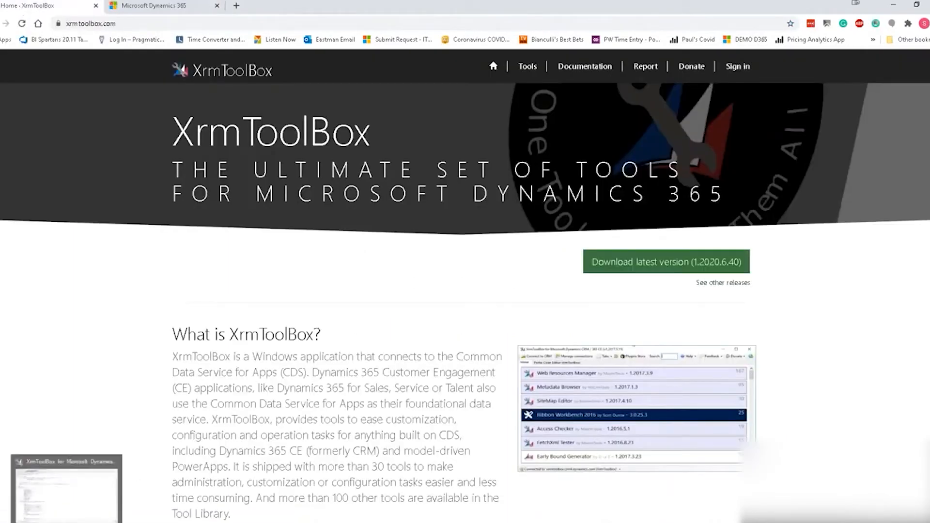
pyautogui.click(66, 521)
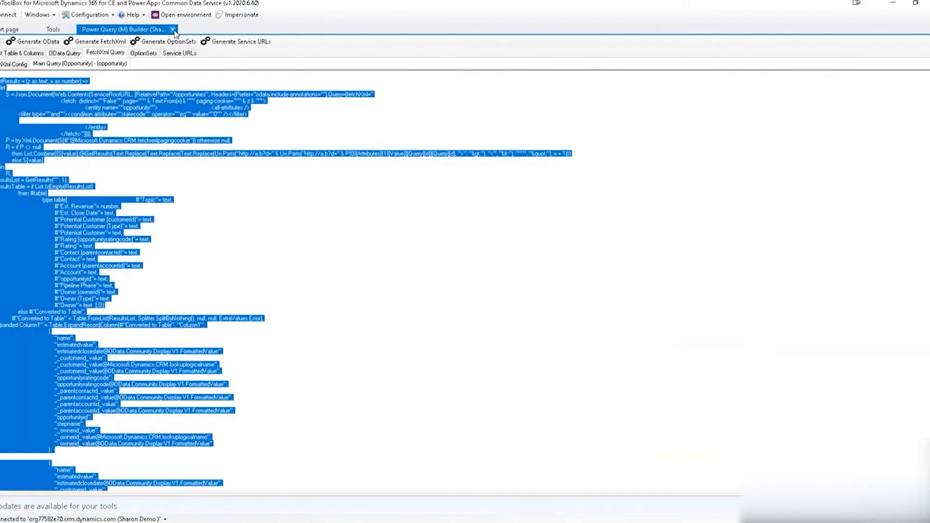
# Close the Power Query (M) Builder tab, confirming with Yes.
pyautogui.click(173, 29)
pyautogui.click(473, 302)
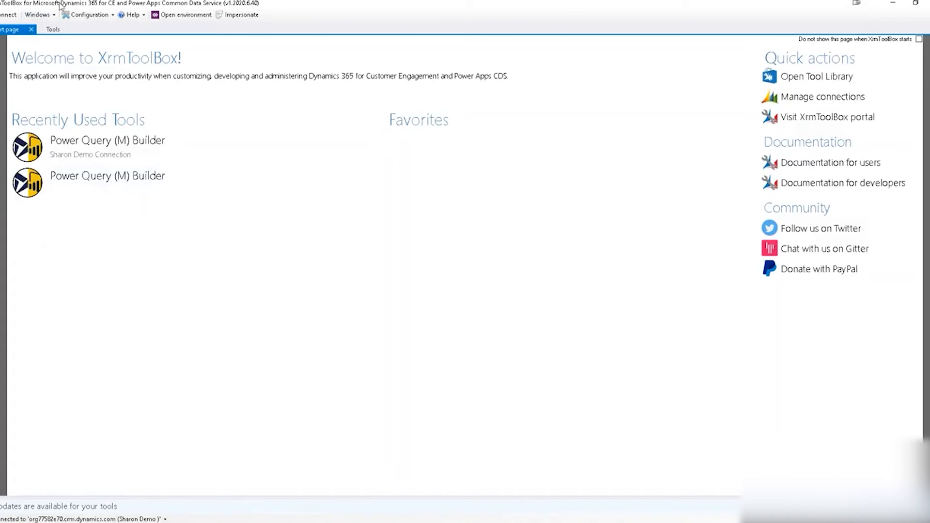
# Begin a new connection using the Connection Wizard, reaching the organization URL step.
pyautogui.click(12, 16)
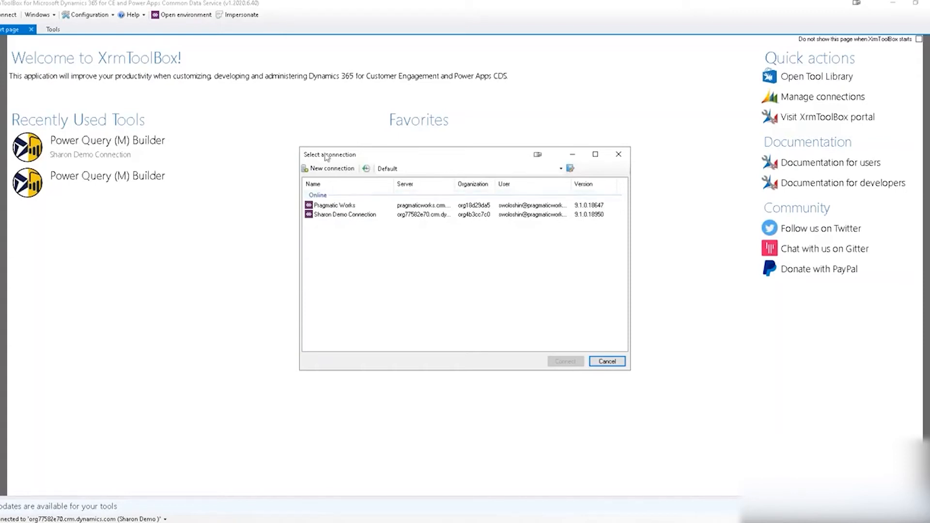
pyautogui.click(327, 169)
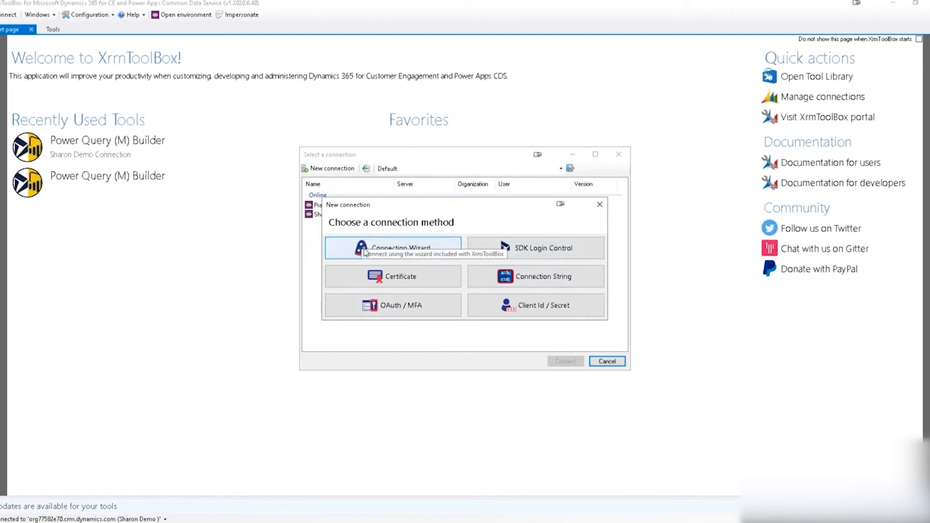
pyautogui.click(395, 252)
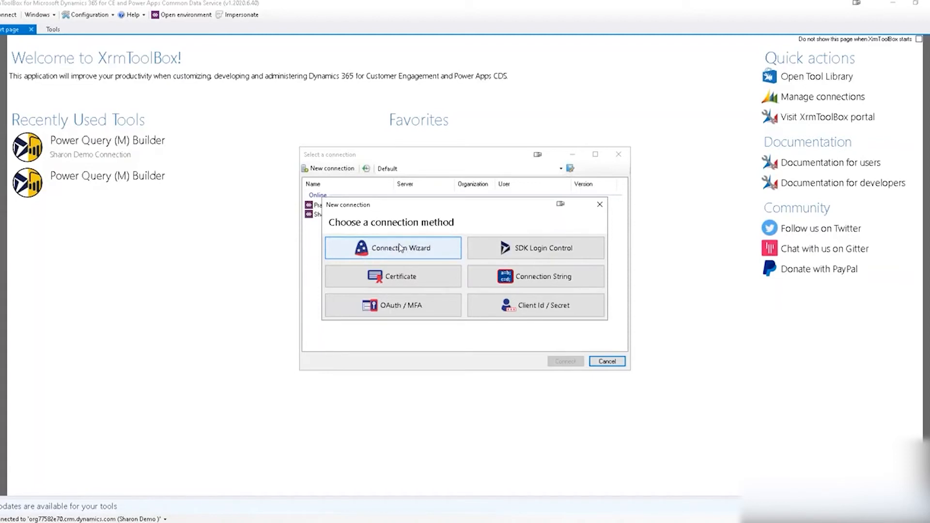
pyautogui.click(400, 249)
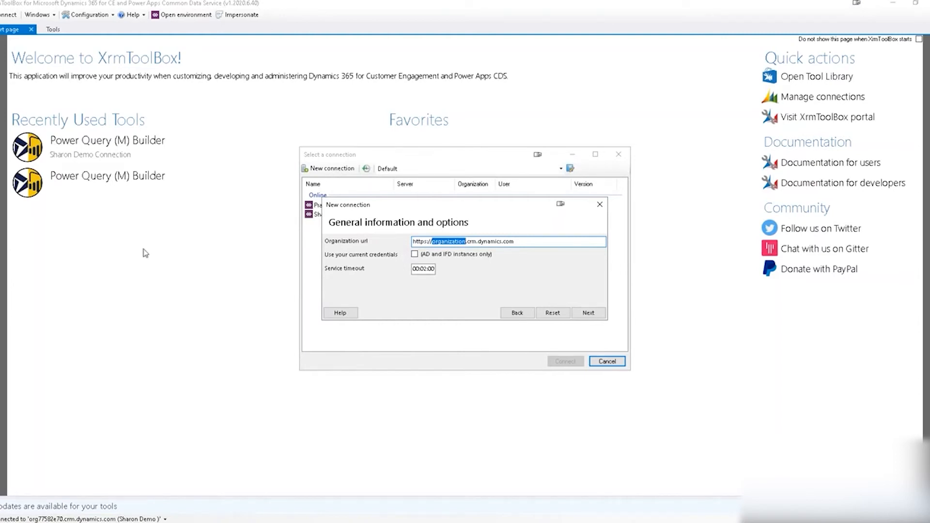
pyautogui.click(32, 522)
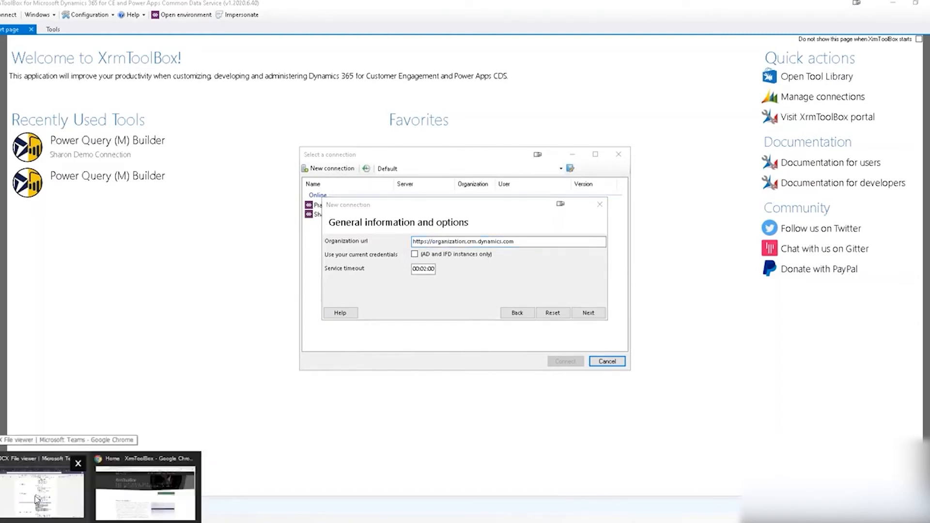
# Copy the organization subdomain from the Dynamics 365 dashboard's address bar.
pyautogui.click(116, 499)
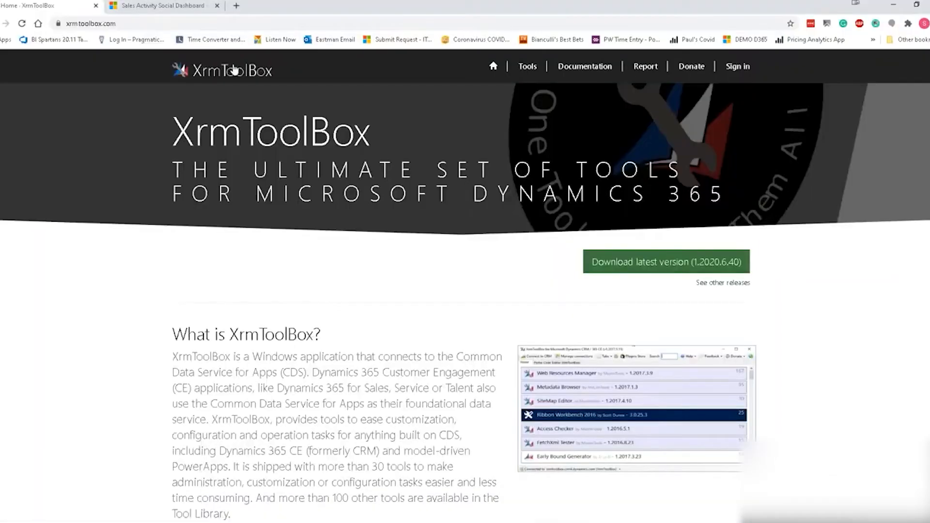
pyautogui.click(194, 7)
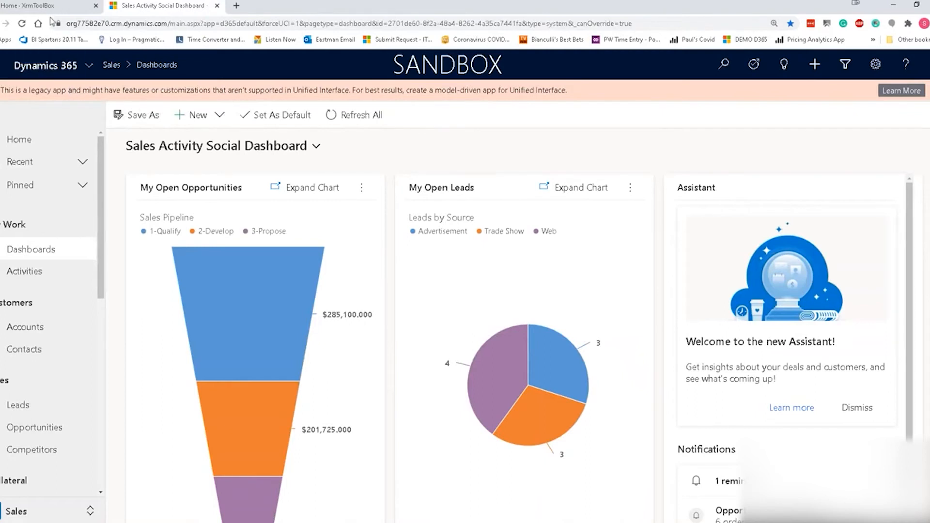
pyautogui.click(77, 20)
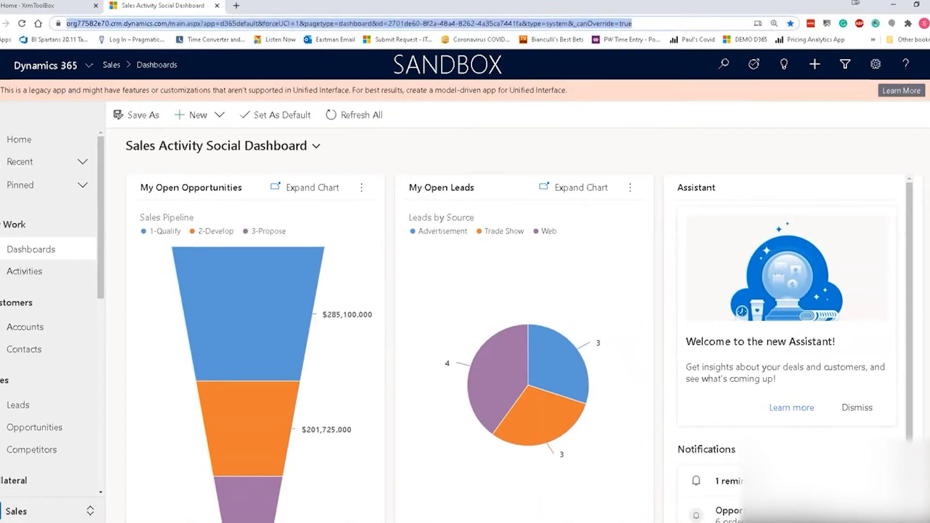
pyautogui.click(69, 25)
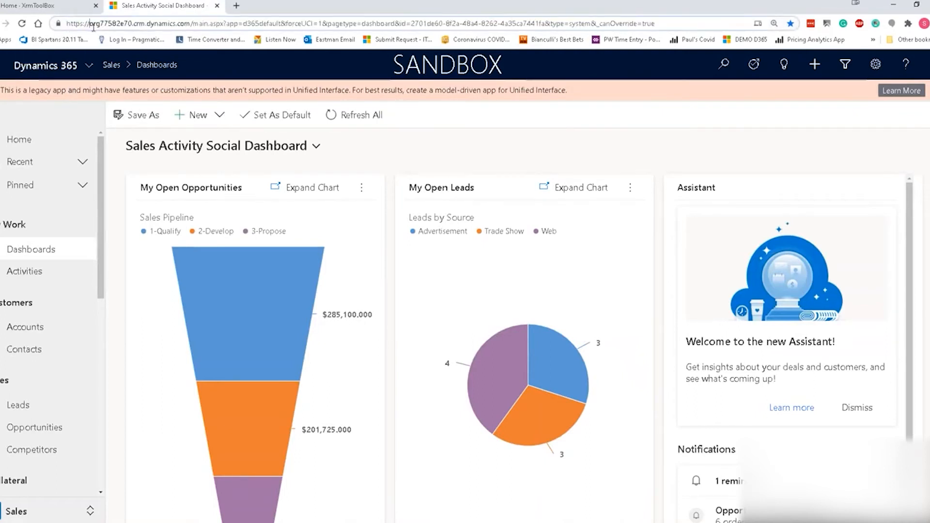
pyautogui.hotkey('shift', 'Right')
pyautogui.hotkey('shift', 'Right')
pyautogui.hotkey('shift', 'Right')
pyautogui.hotkey('shift', 'Right')
pyautogui.hotkey('shift', 'Right')
pyautogui.hotkey('shift', 'Right')
pyautogui.hotkey('shift', 'Right')
pyautogui.hotkey('shift', 'Right')
pyautogui.hotkey('shift', 'Right')
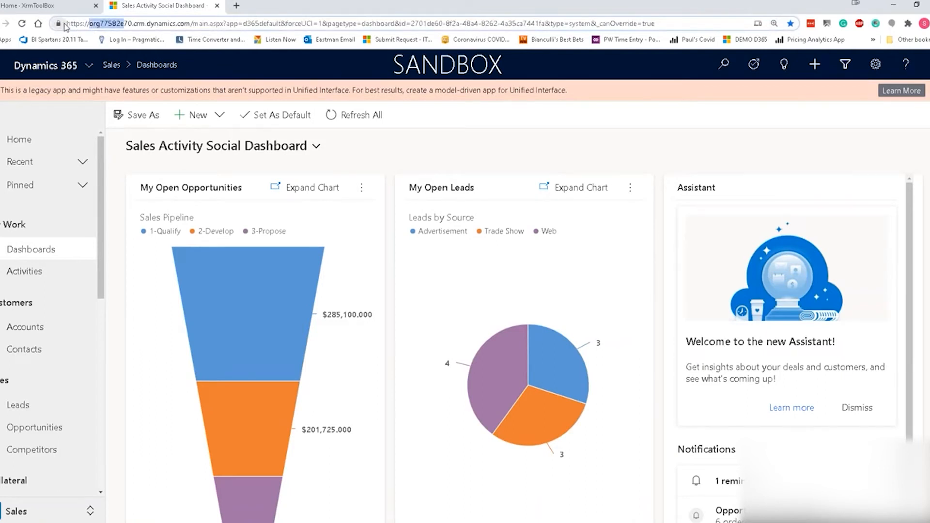
pyautogui.moveTo(68, 24); pyautogui.dragTo(191, 28)
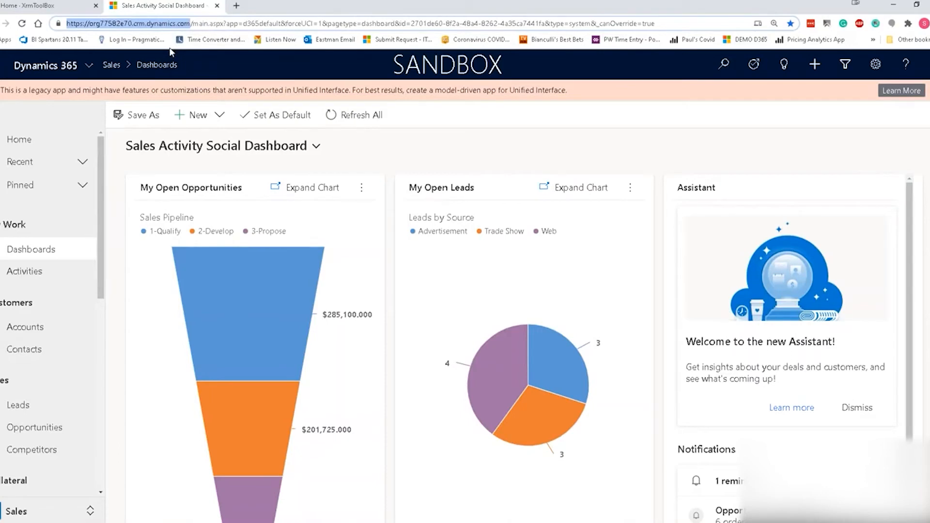
pyautogui.click(89, 24)
pyautogui.moveTo(91, 24); pyautogui.dragTo(132, 28)
pyautogui.hotkey('ctrl', 'c')
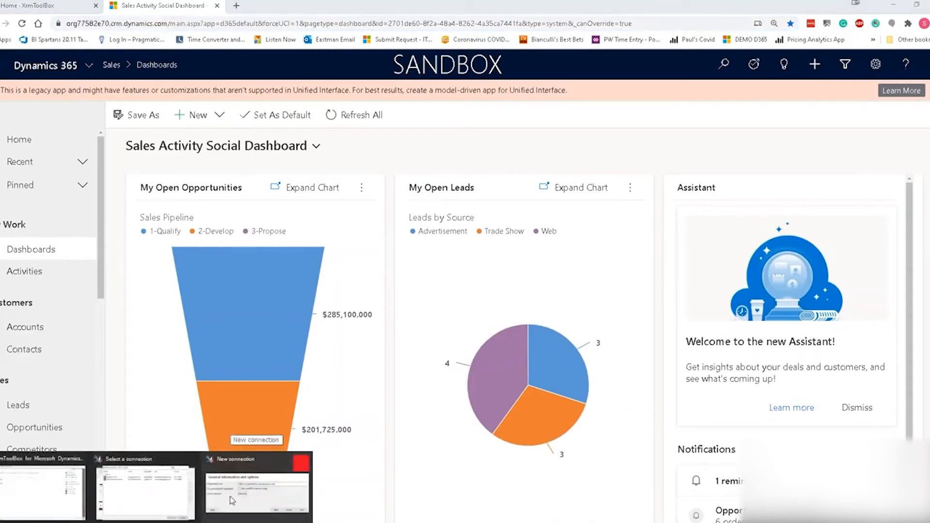
pyautogui.click(268, 450)
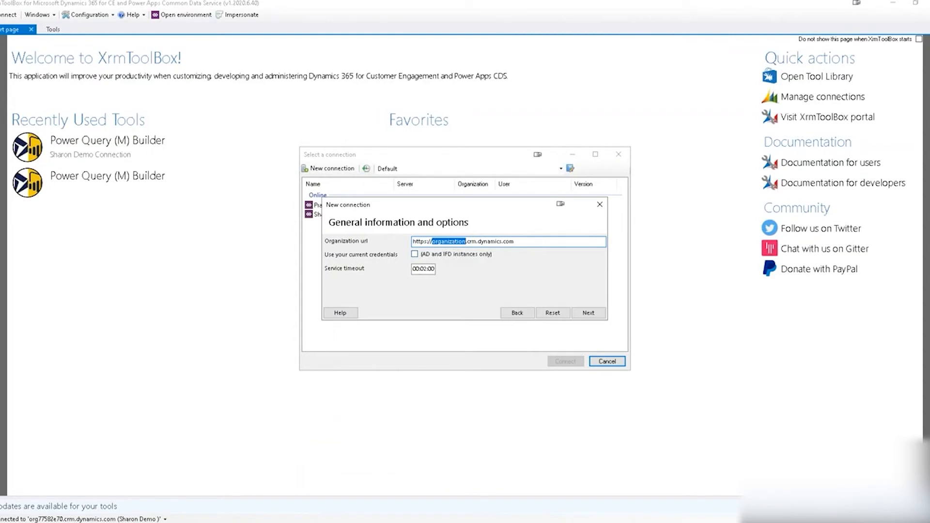
# Paste the org URL, enter the account username and password, tick Save password, and validate.
pyautogui.hotkey('ctrl', 'v')
pyautogui.click(588, 313)
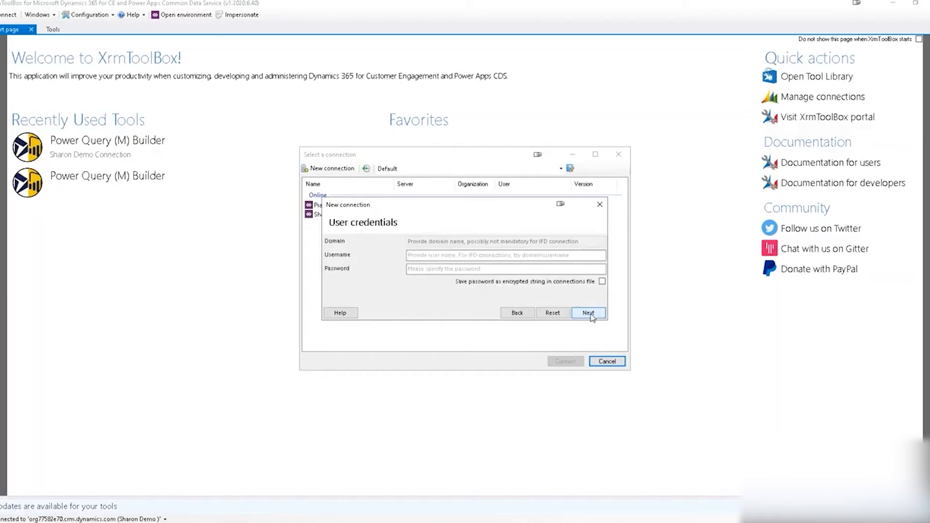
pyautogui.click(436, 256)
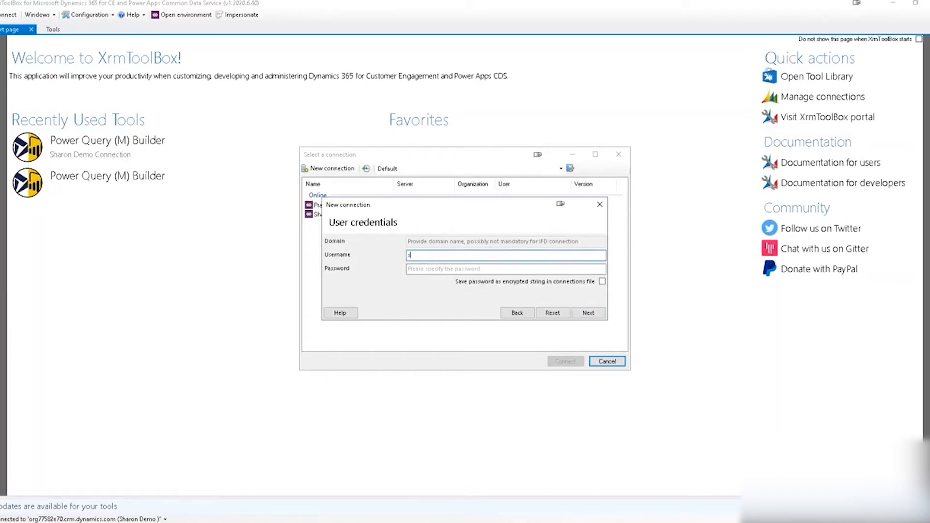
pyautogui.press('Tab')
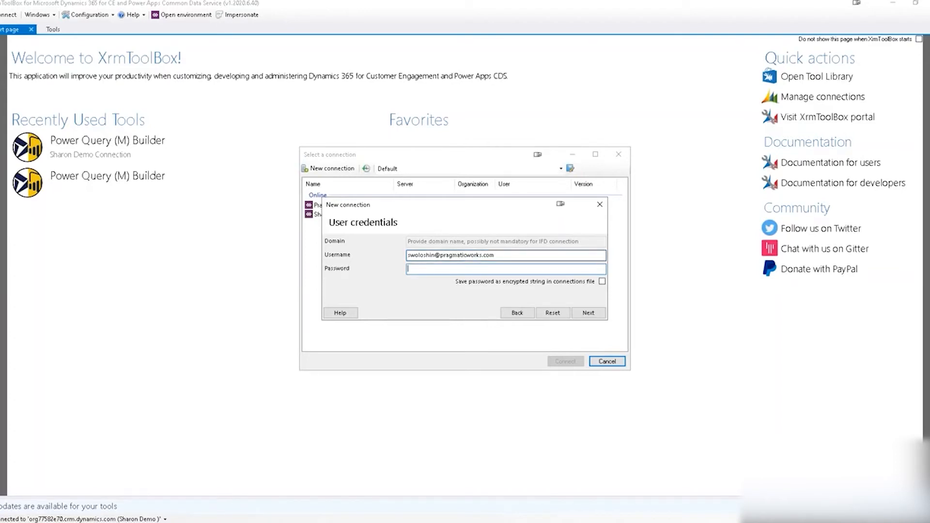
pyautogui.write('•••••••••••••••')
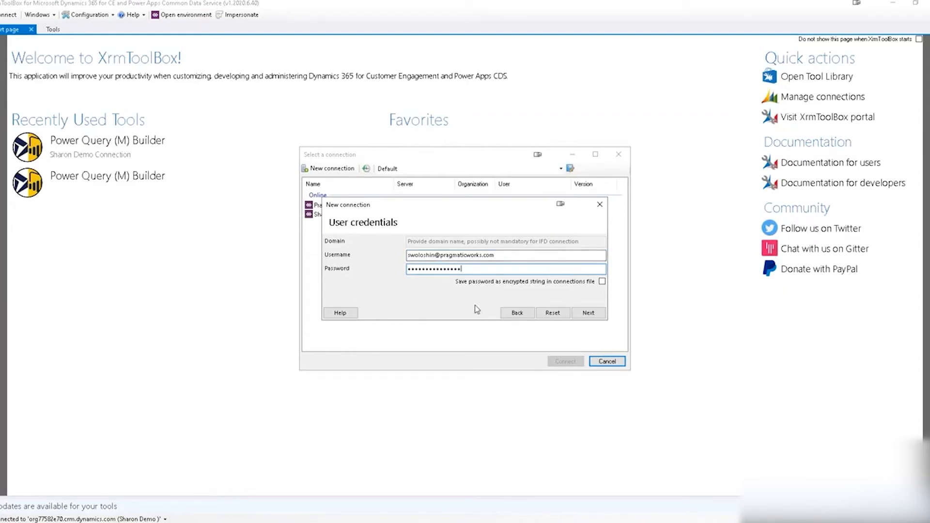
pyautogui.click(602, 283)
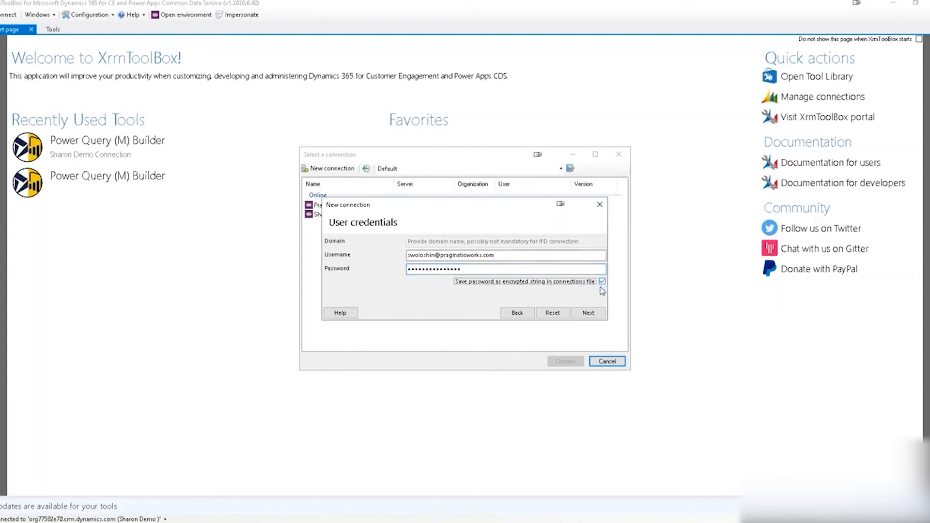
pyautogui.click(591, 314)
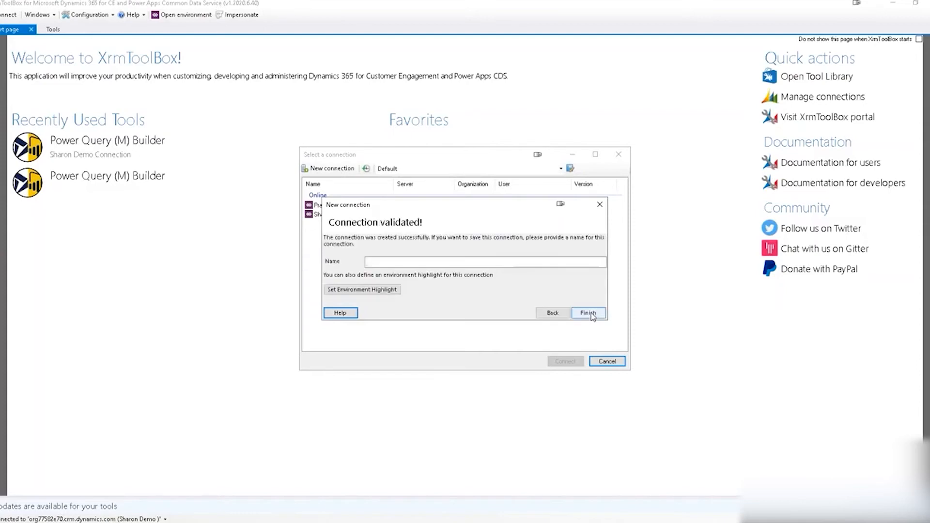
# Close the New connection and Select a connection dialogs, keeping the saved demo connection.
pyautogui.click(386, 261)
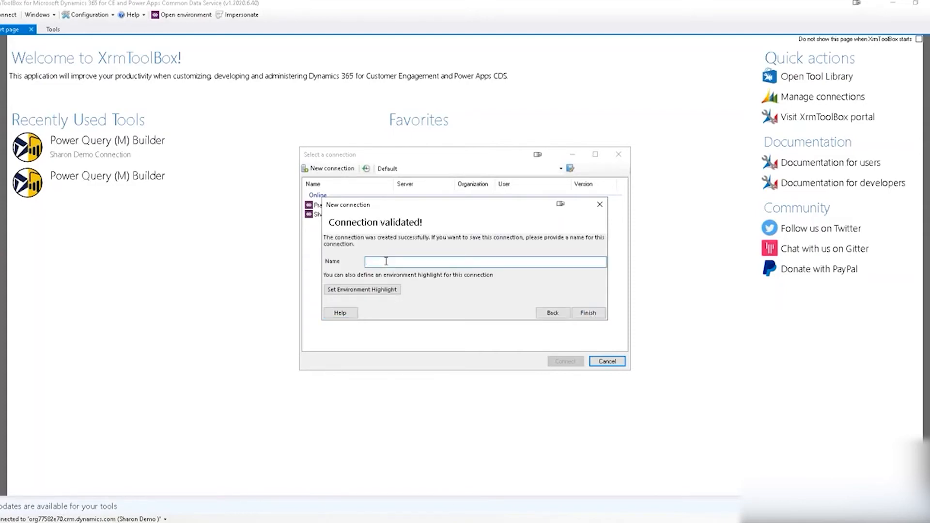
pyautogui.click(601, 203)
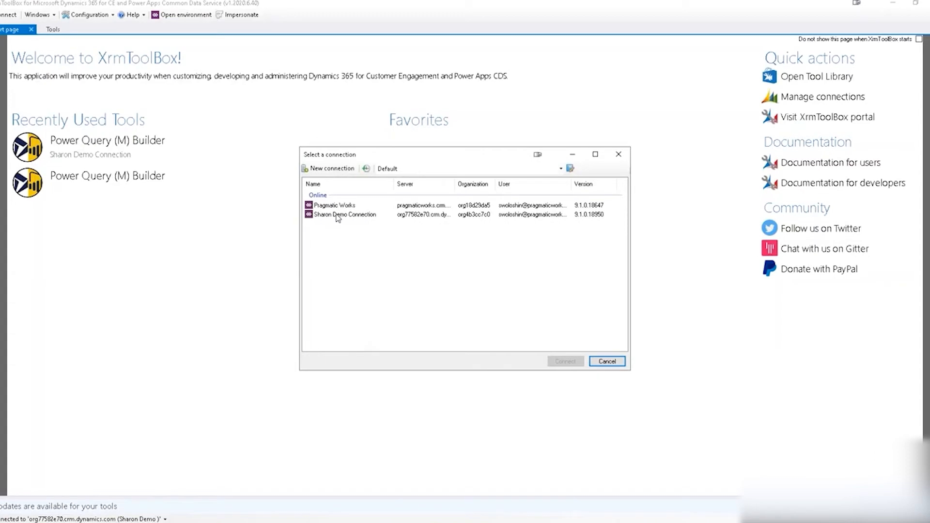
pyautogui.click(609, 365)
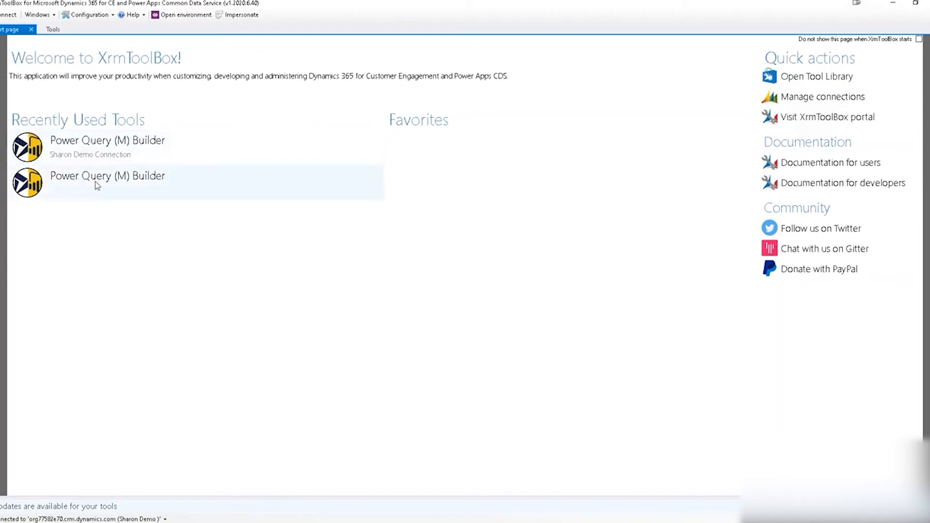
# Filter the Tools list by 'pow' and open Power Query (M) Builder.
pyautogui.click(54, 31)
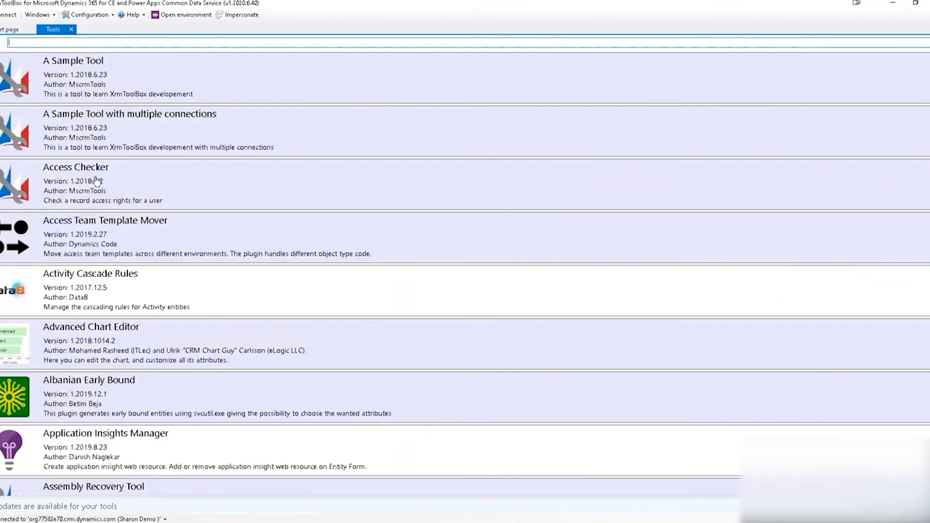
pyautogui.scroll(-6, 105, 210)
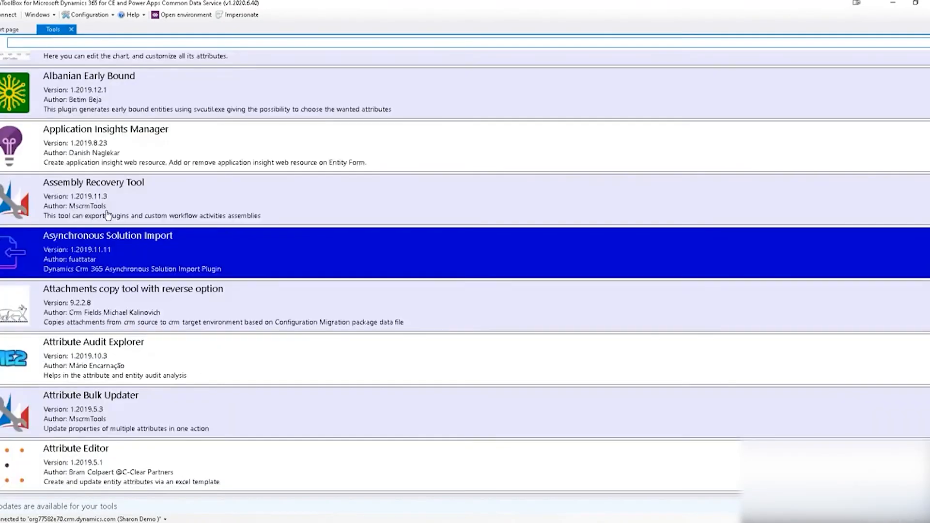
pyautogui.scroll(6, 105, 211)
pyautogui.scroll(-9, 465, 276)
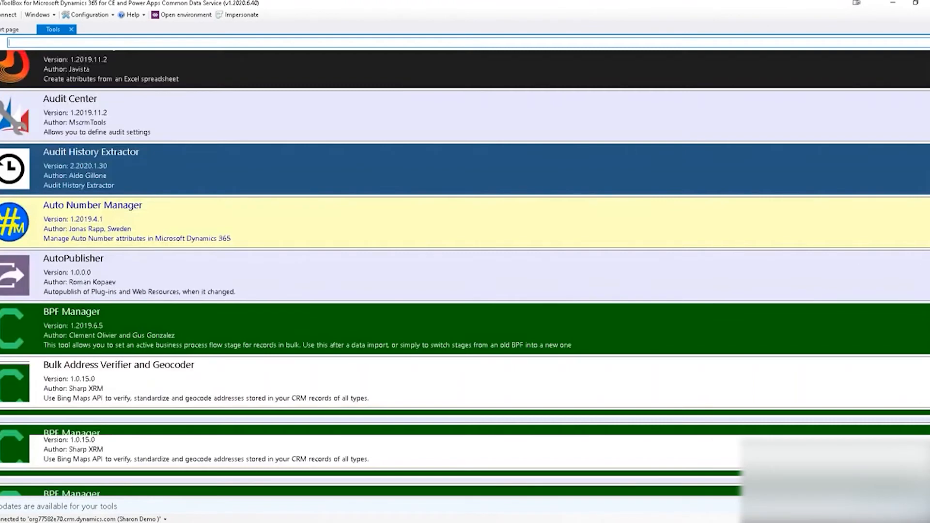
pyautogui.scroll(-10, 465, 276)
pyautogui.scroll(15, 465, 277)
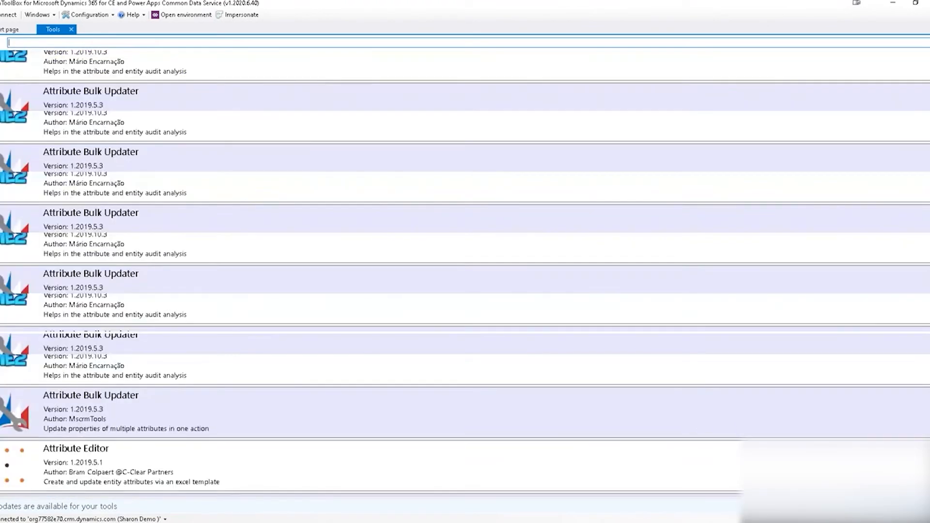
pyautogui.scroll(8, 58, 58)
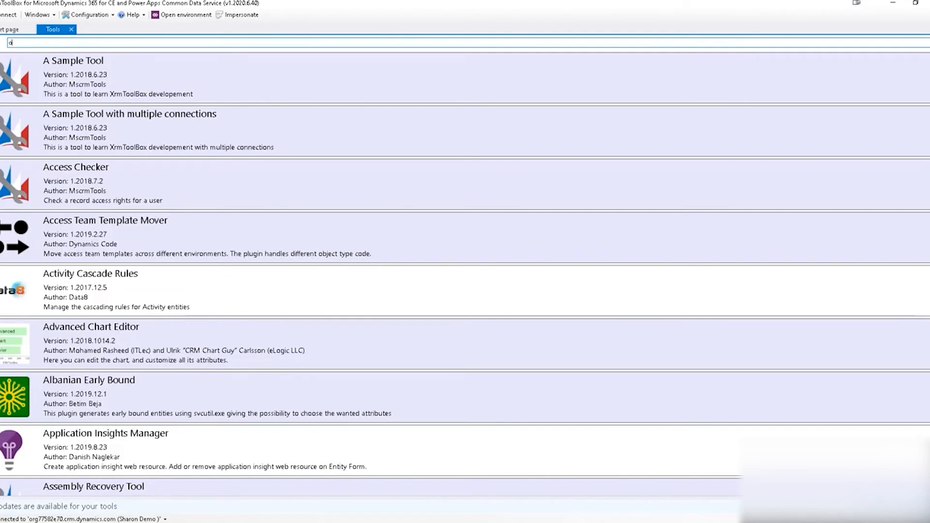
pyautogui.press('BackSpace')
pyautogui.write('pow')
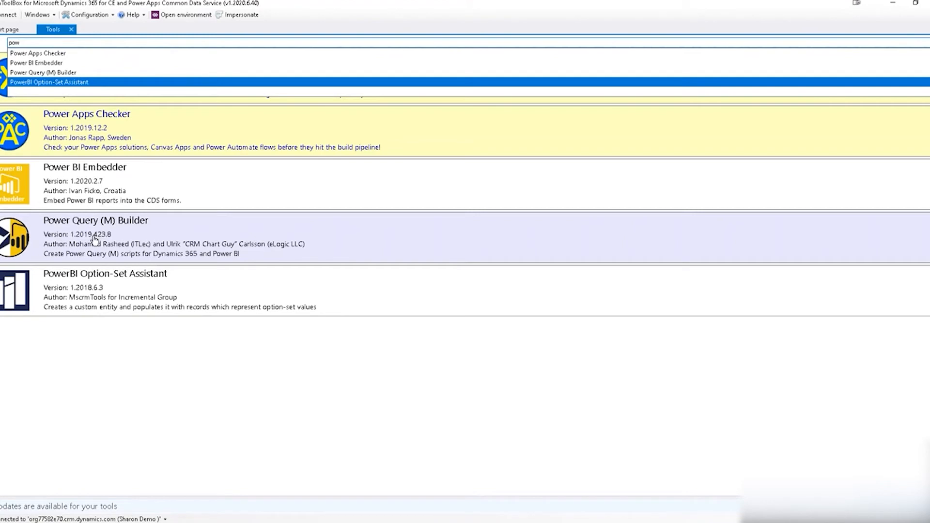
pyautogui.doubleClick(95, 238)
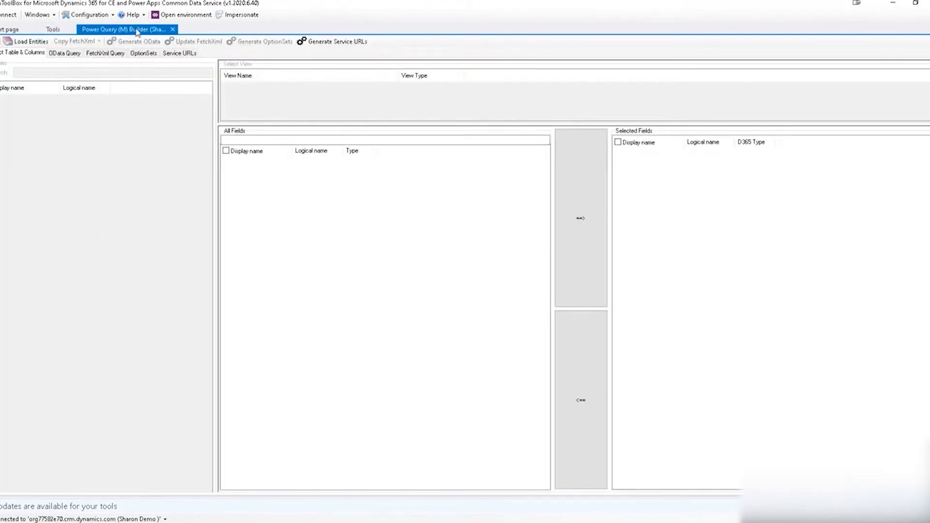
# Close the Power Query (M) Builder tab and reopen it from Recently Used Tools on the Start page.
pyautogui.click(172, 29)
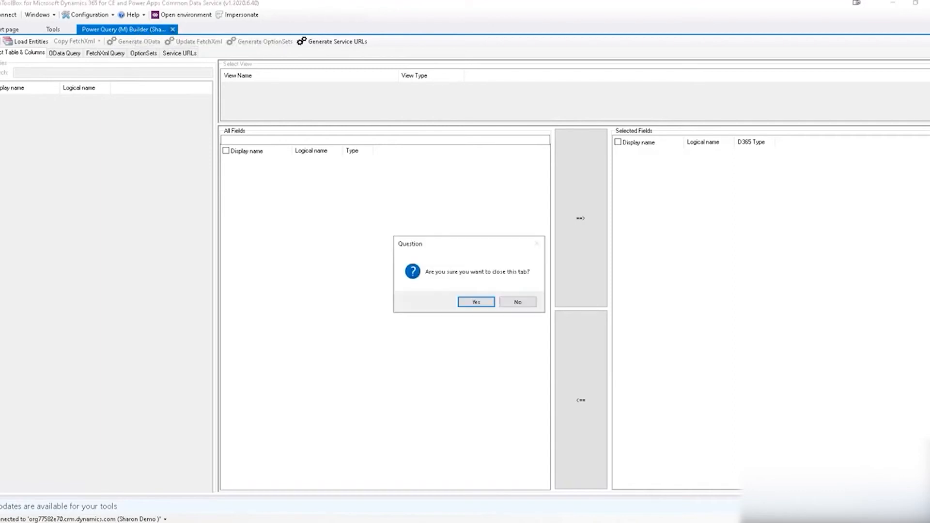
pyautogui.click(479, 301)
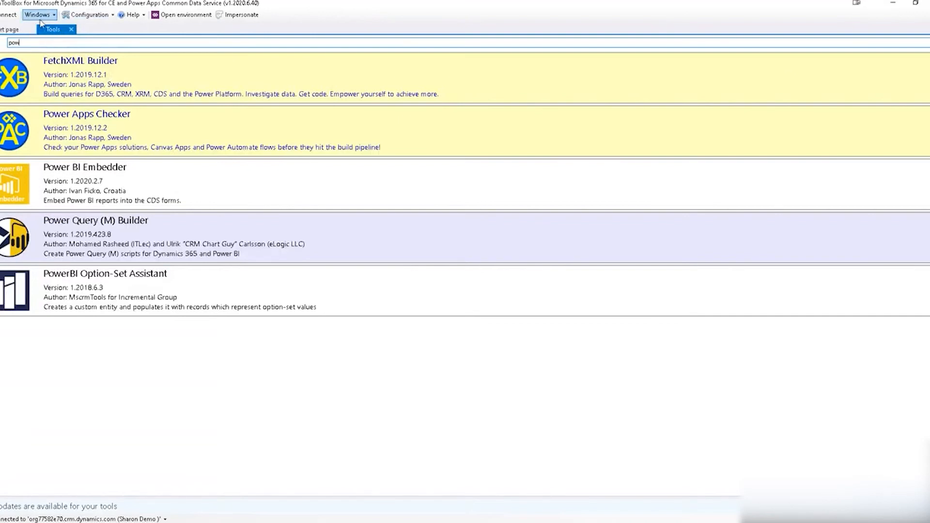
pyautogui.click(28, 33)
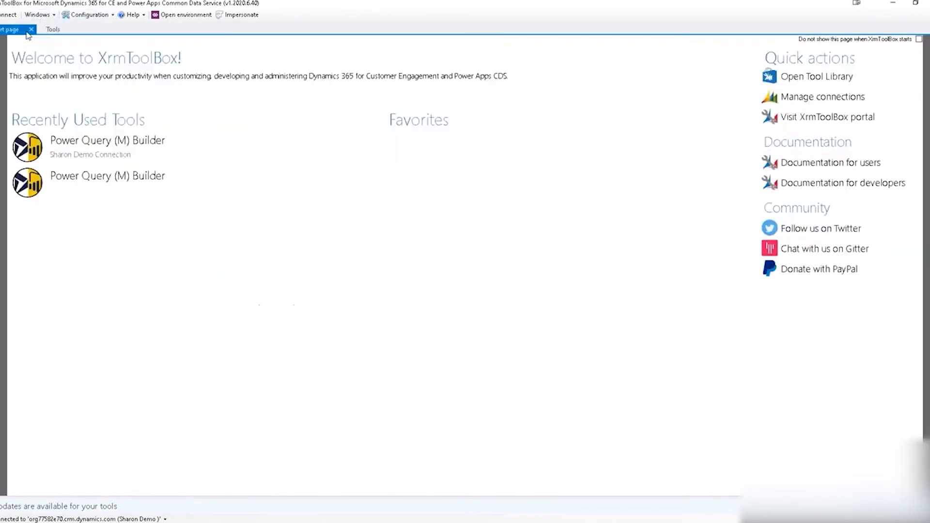
pyautogui.click(107, 183)
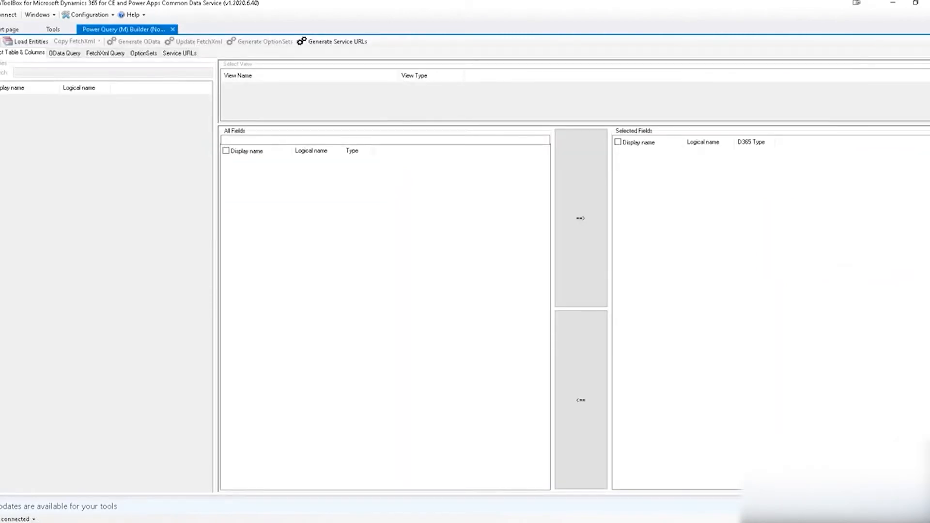
# Connect to the demo connection and update the open Power Query (M) Builder tab.
pyautogui.click(10, 15)
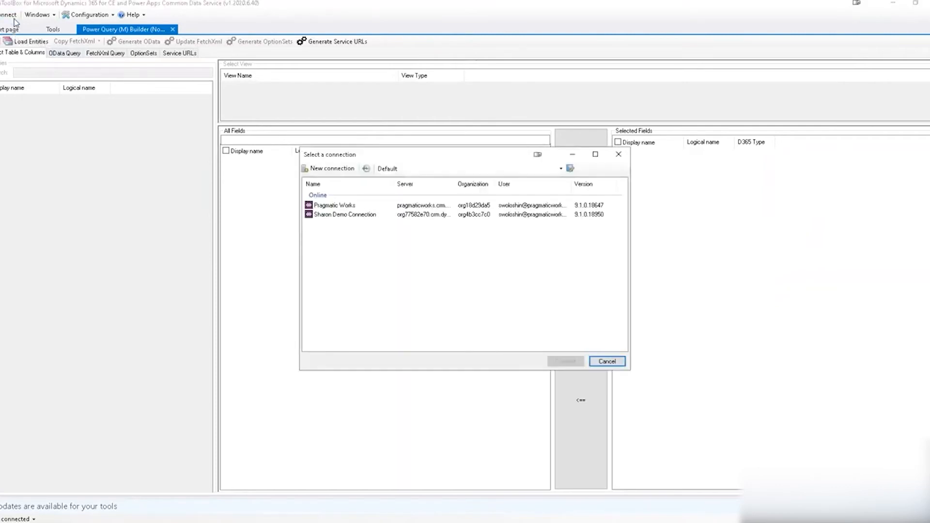
pyautogui.click(353, 218)
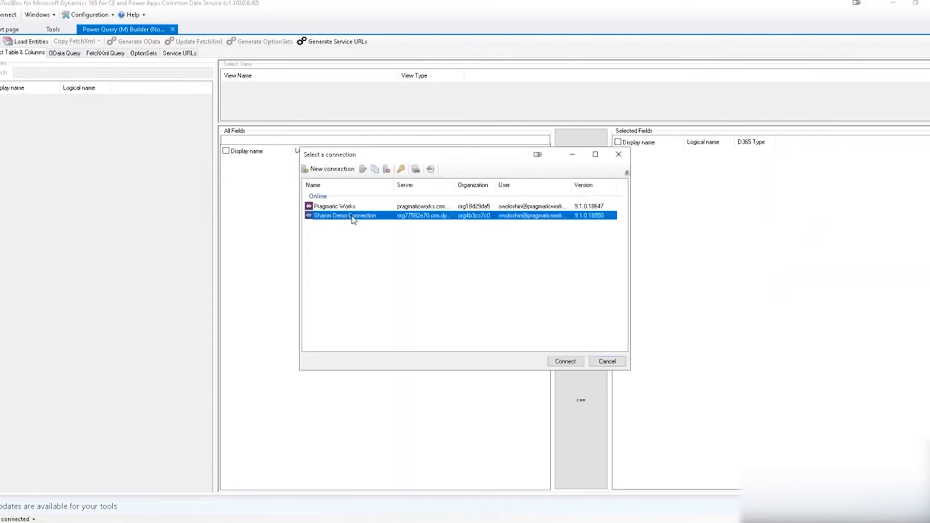
pyautogui.click(566, 362)
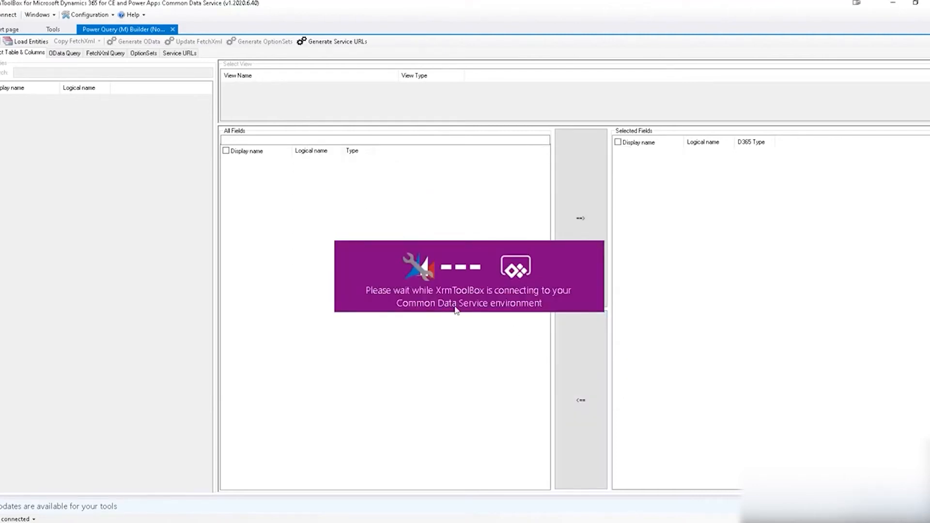
pyautogui.click(485, 324)
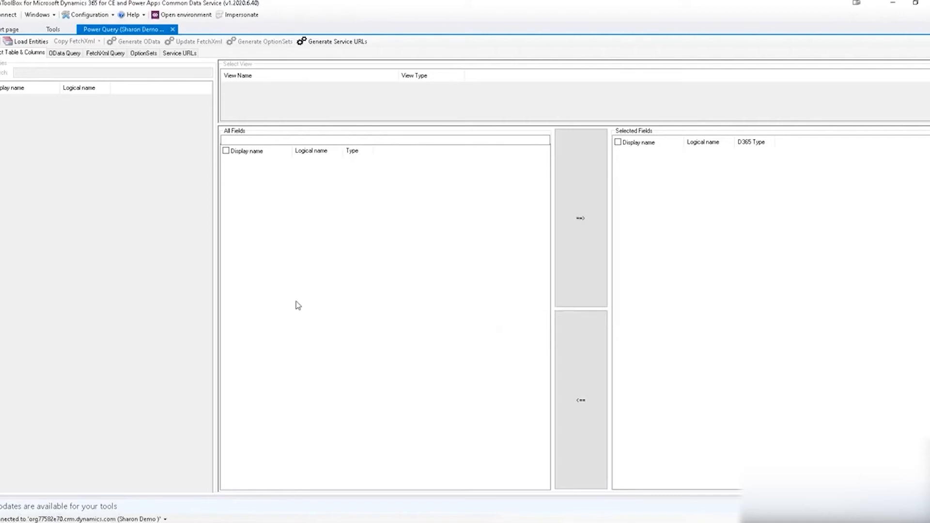
# Load Entities, test the search filter with 'opp', then clear it.
pyautogui.click(30, 43)
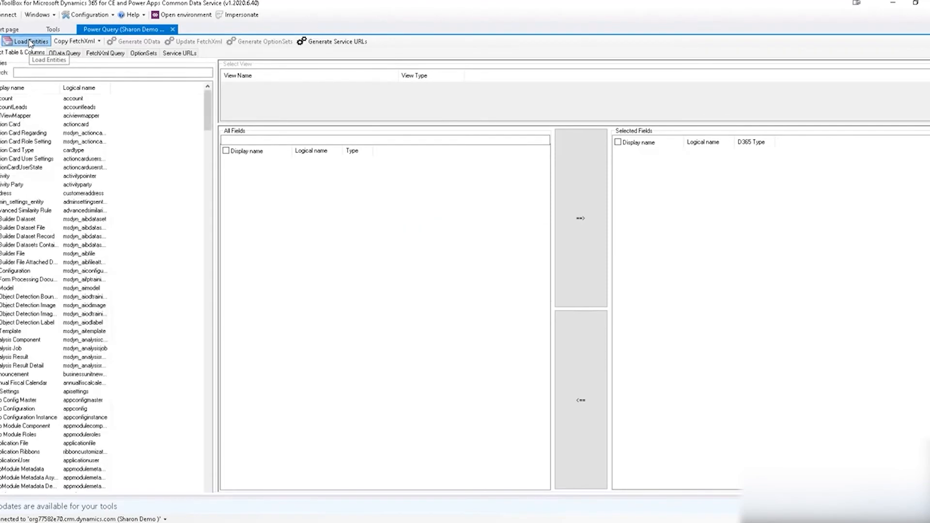
pyautogui.scroll(-8, 22, 155)
pyautogui.scroll(8, 21, 155)
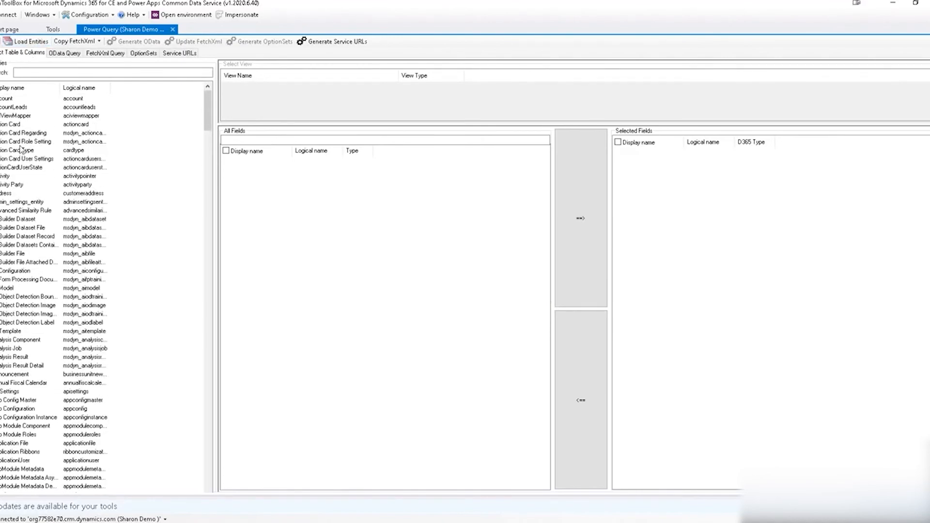
pyautogui.click(32, 73)
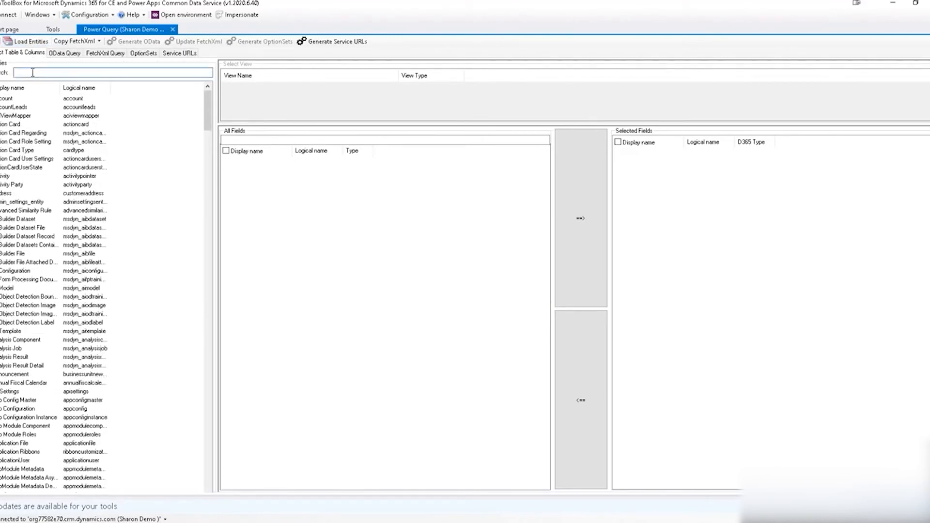
pyautogui.write('opp')
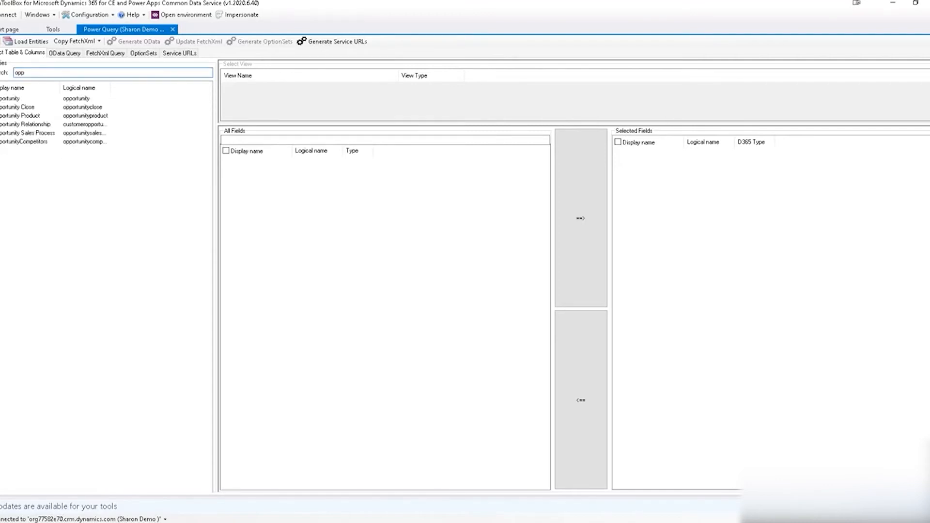
pyautogui.press('BackSpace')
pyautogui.press('BackSpace')
pyautogui.press('BackSpace')
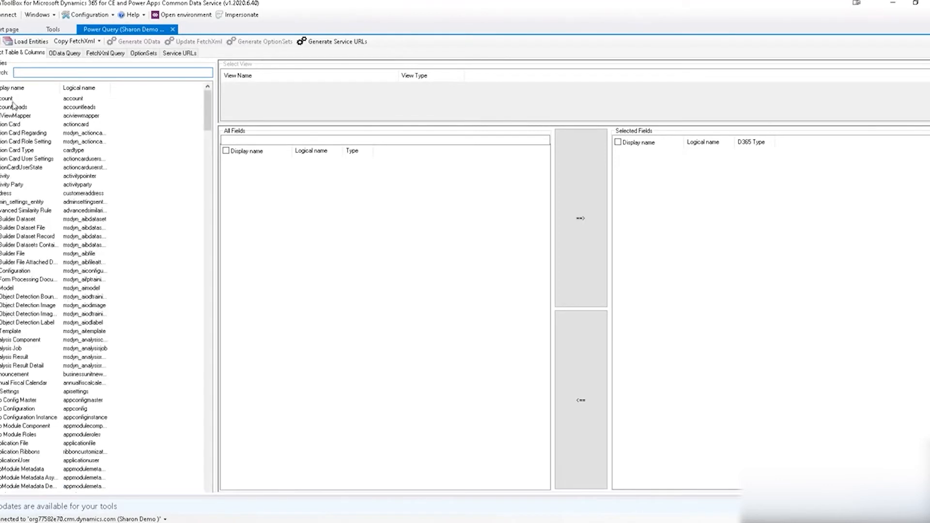
# Choose the account entity's Active Accounts view, loading Account Name, City, Primary Contact, Main Phone and accountid.
pyautogui.click(29, 98)
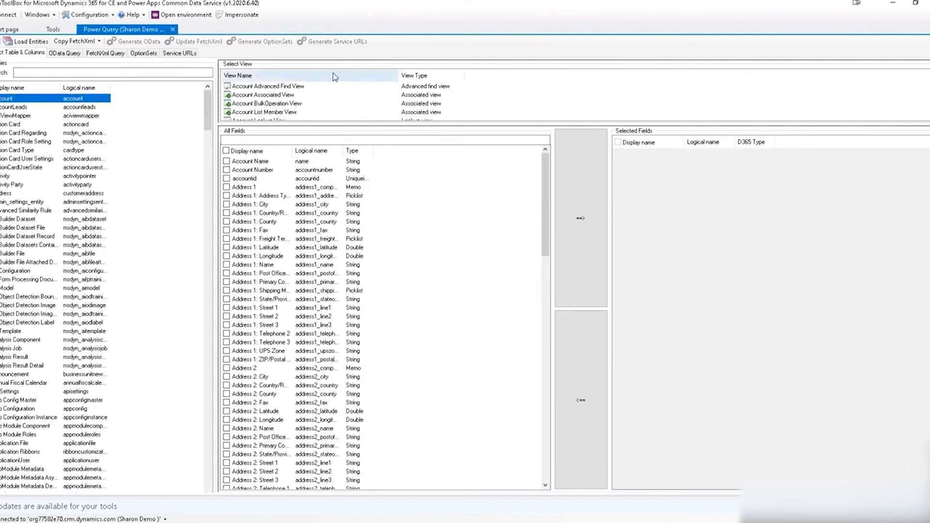
pyautogui.scroll(-4, 318, 95)
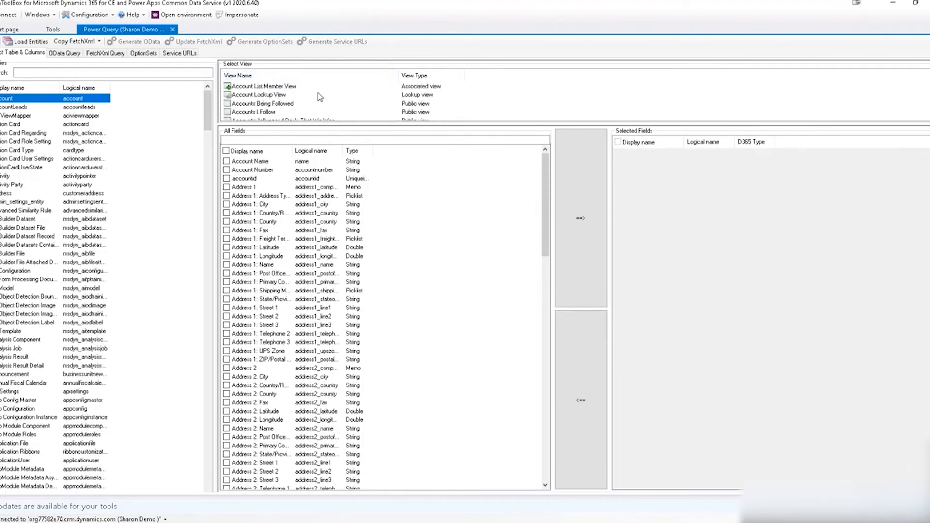
pyautogui.scroll(4, 320, 96)
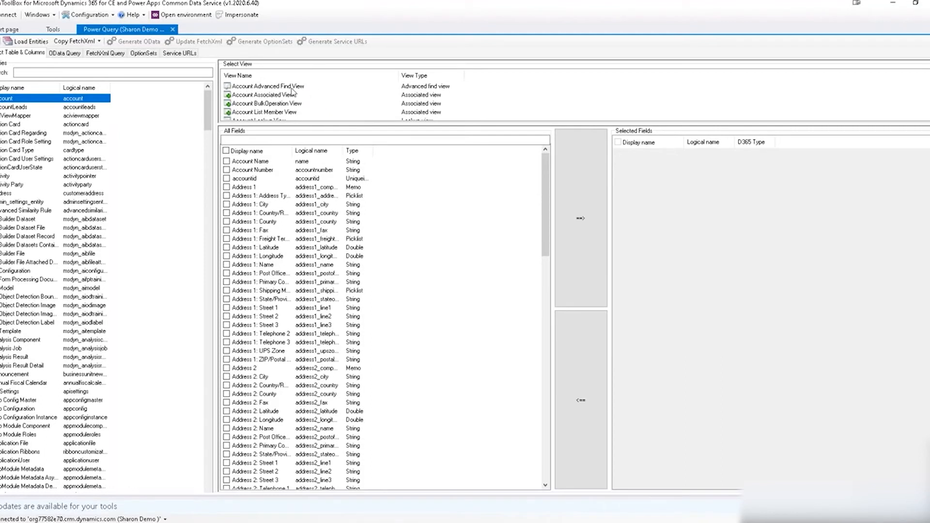
pyautogui.scroll(-1, 293, 91)
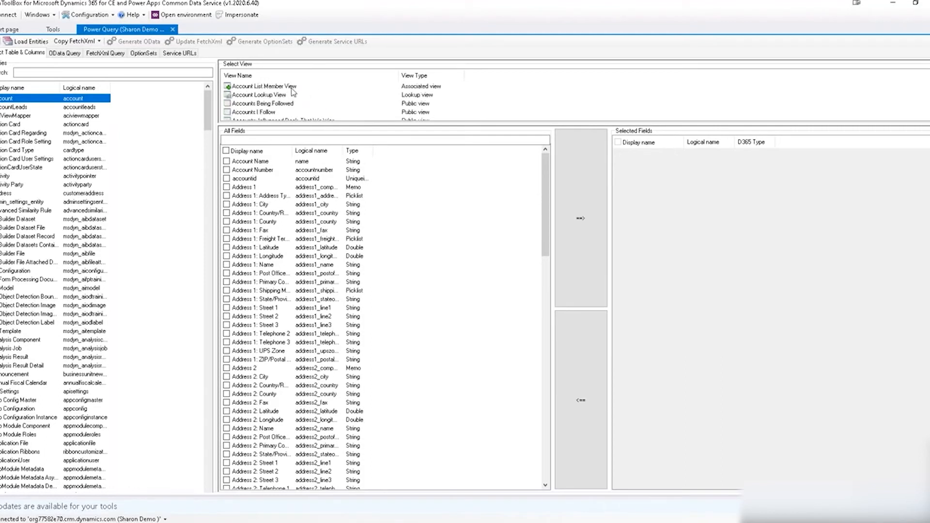
pyautogui.scroll(-2, 293, 92)
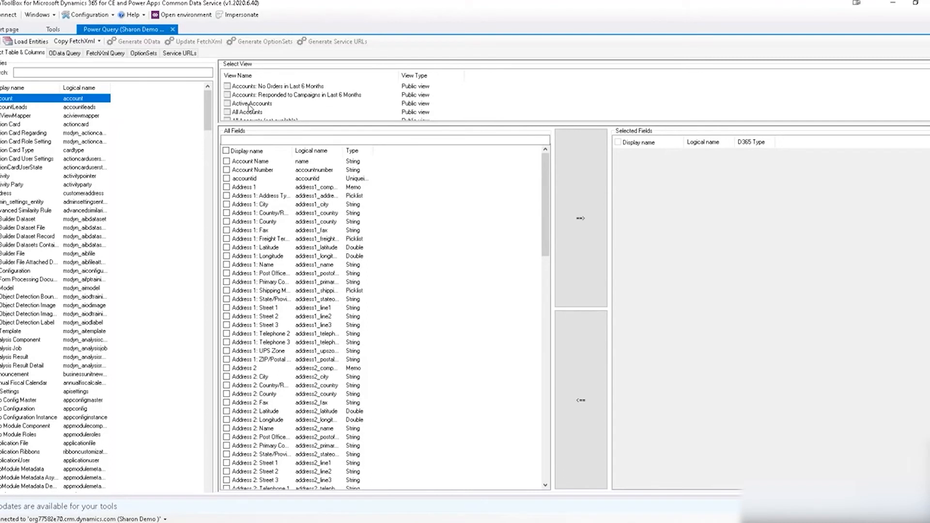
pyautogui.click(250, 105)
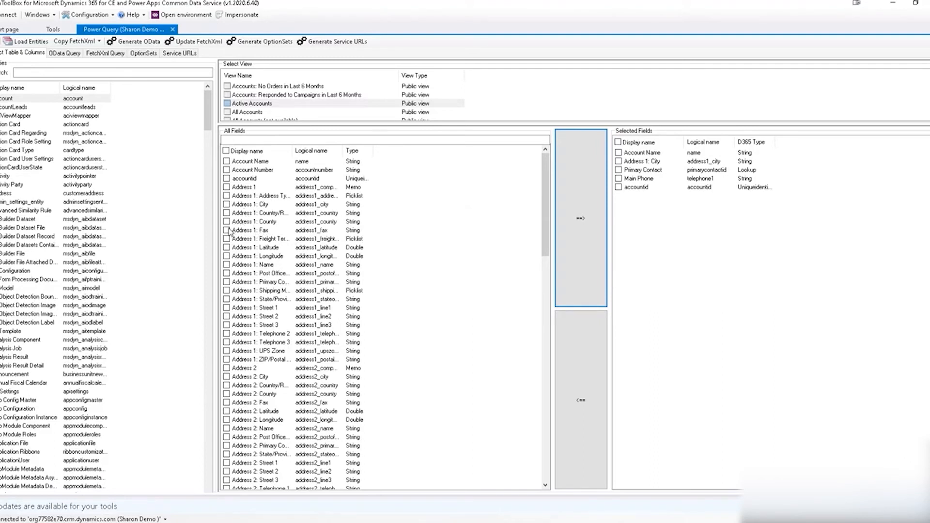
# Filter the account fields by 'tel' and move all eight telephone fields into Selected Fields.
pyautogui.click(257, 140)
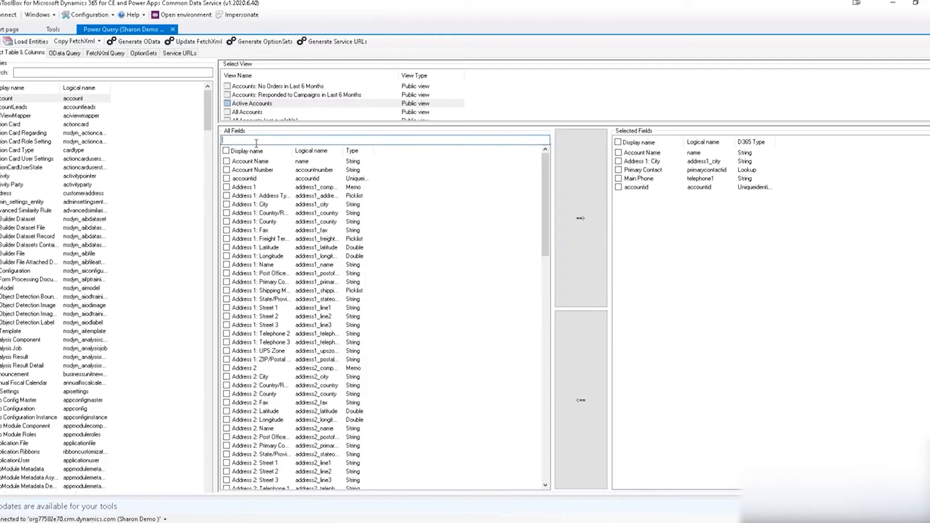
pyautogui.write('tel')
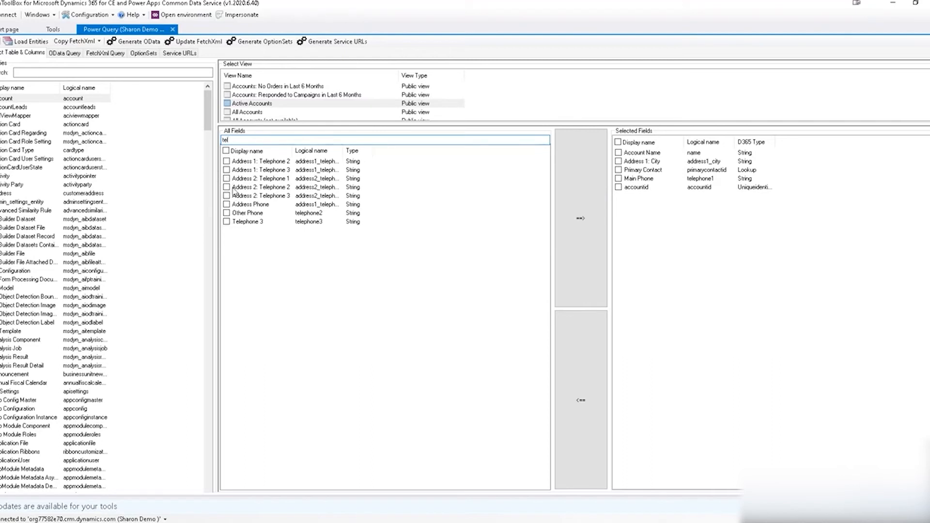
pyautogui.click(226, 151)
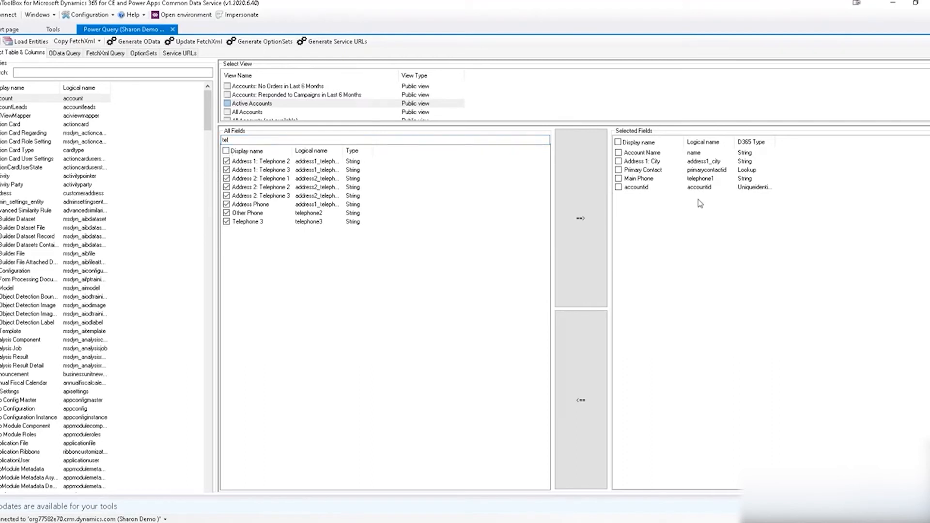
pyautogui.click(582, 221)
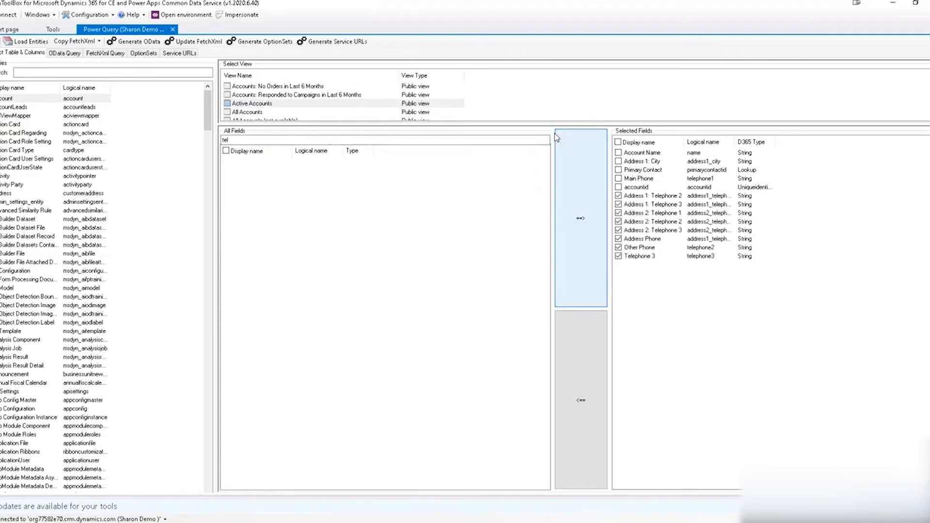
pyautogui.scroll(3, 560, 116)
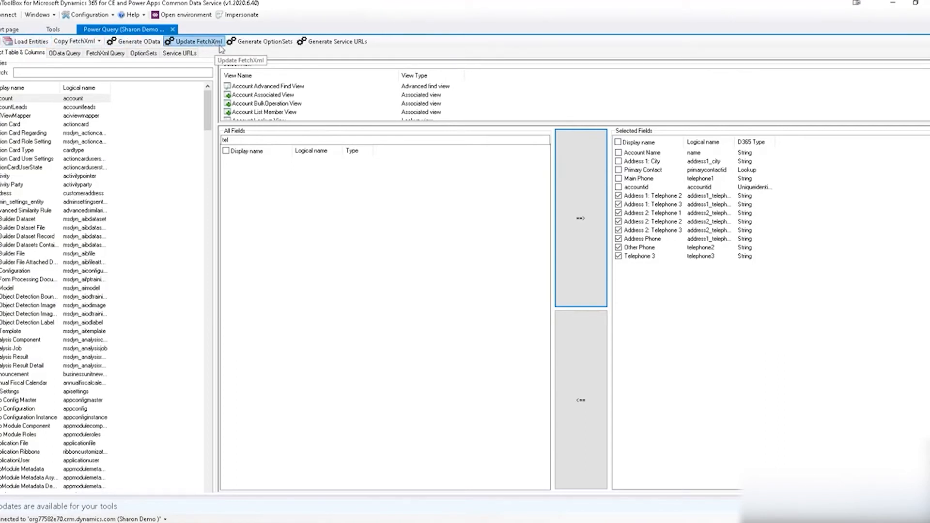
# Generate the environment's service URLs and select the full Dynamics 365 base URL for copying.
pyautogui.click(336, 45)
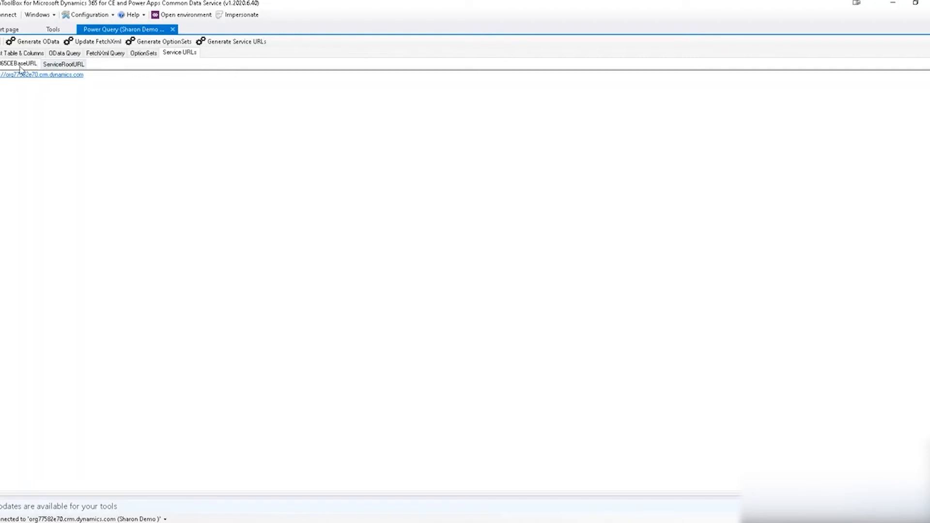
pyautogui.click(94, 77)
pyautogui.hotkey('ctrl', 'a')
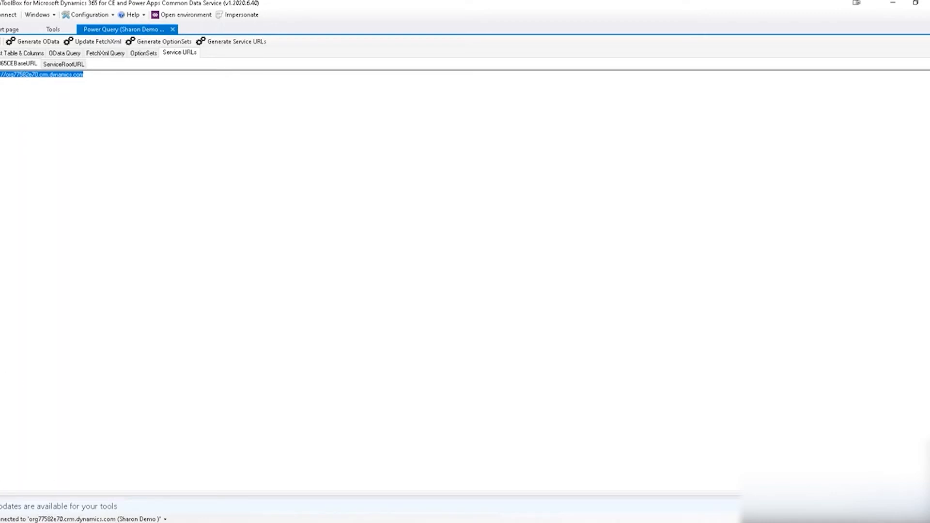
pyautogui.click(104, 522)
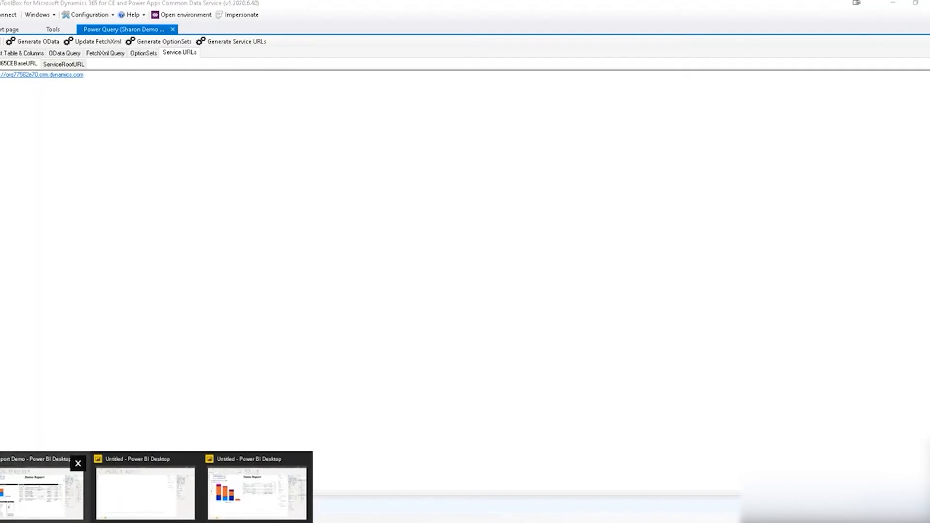
# Create a blank query holding the pasted base URL and rename it Dyn365CEBaseURL.
pyautogui.click(116, 518)
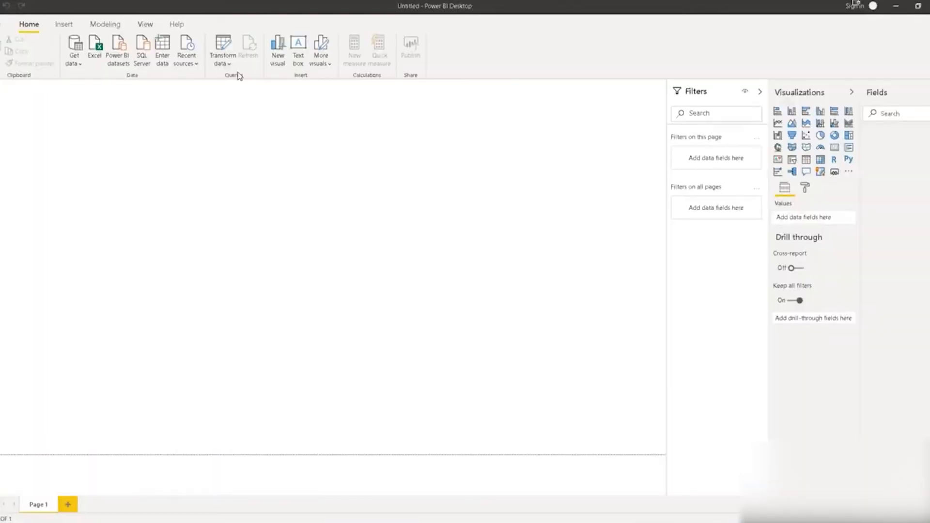
pyautogui.click(79, 62)
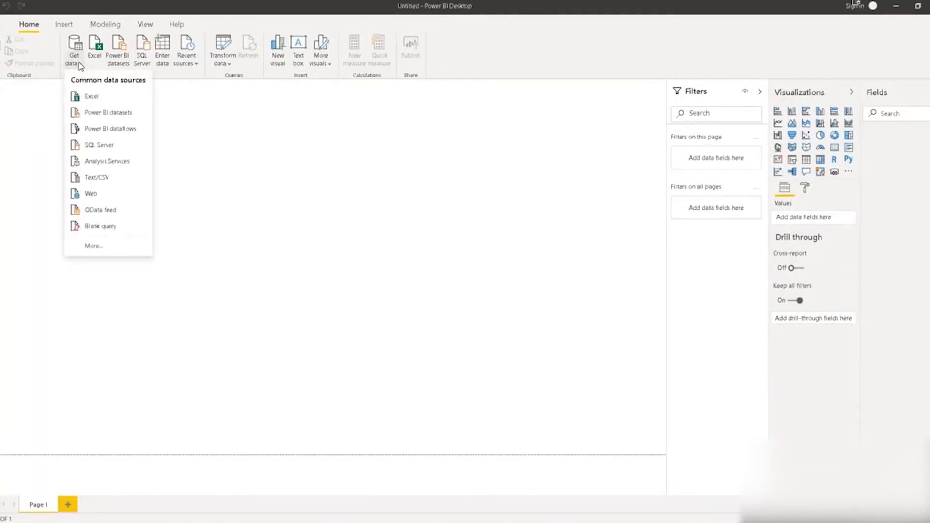
pyautogui.click(94, 227)
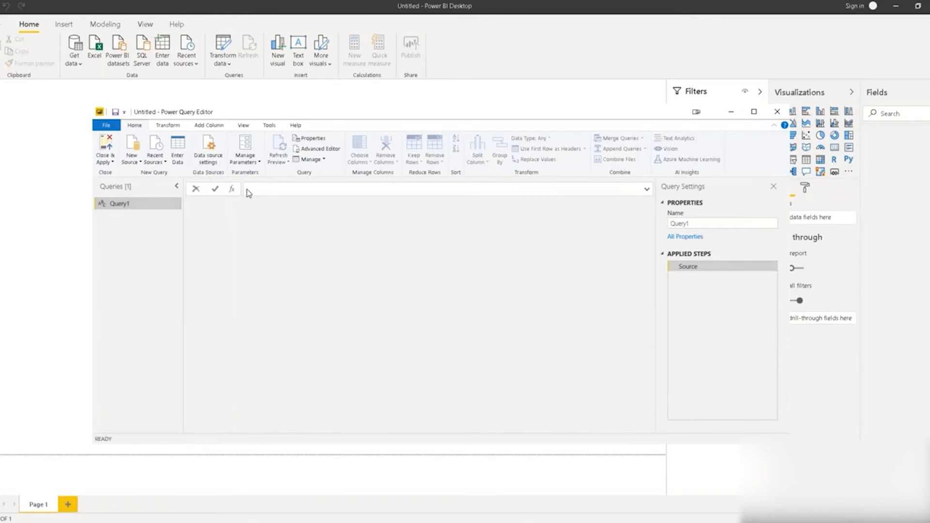
pyautogui.click(252, 193)
pyautogui.write('https://org77582e70.crm.dynamics.com')
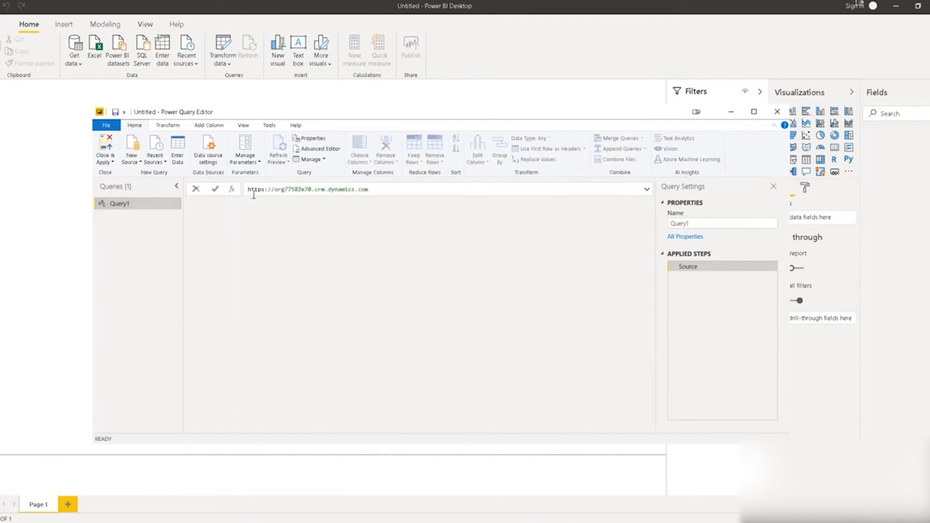
pyautogui.doubleClick(163, 204)
pyautogui.write('D')
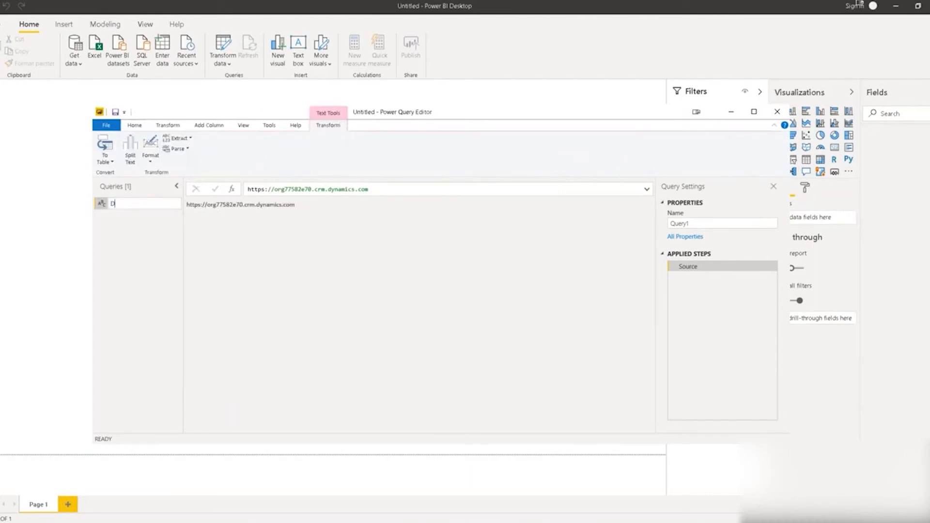
pyautogui.write('yn365CEBaseURL')
pyautogui.press('Return')
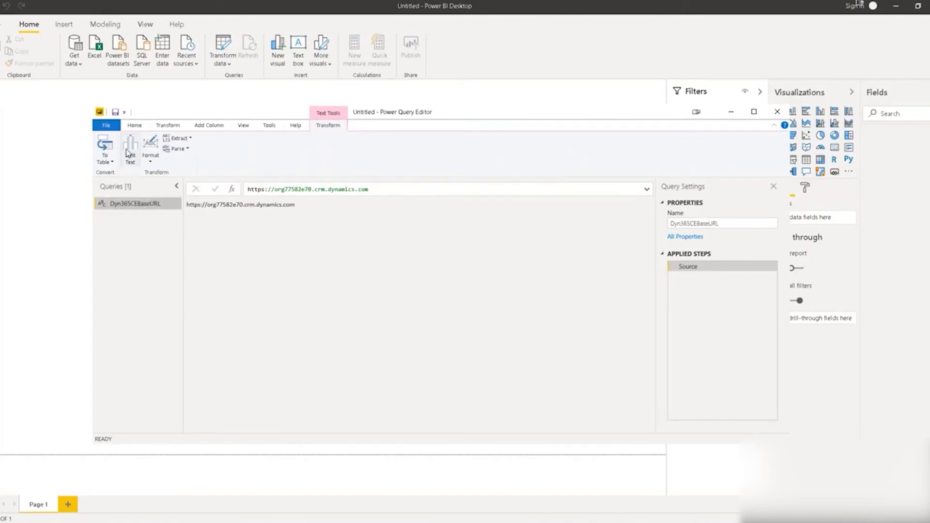
# Add another blank query from New Source in the Power Query Editor.
pyautogui.click(135, 125)
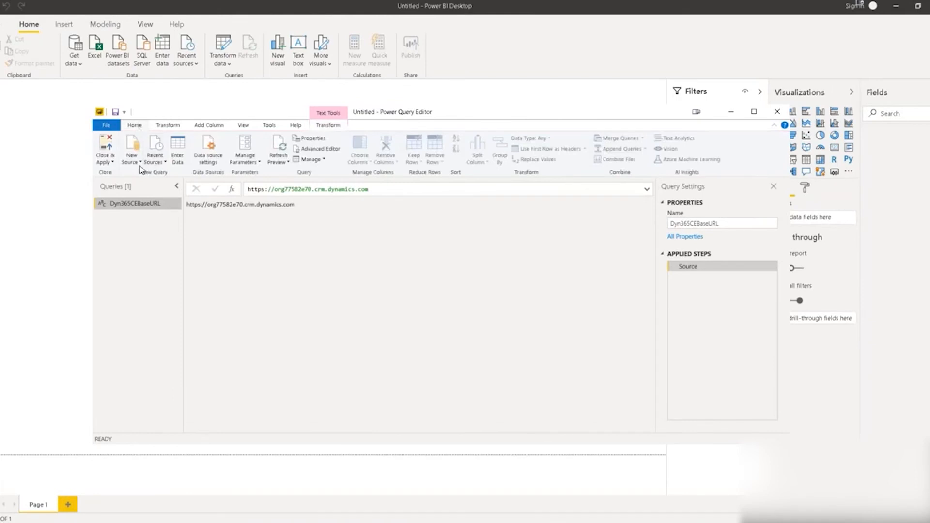
pyautogui.click(141, 168)
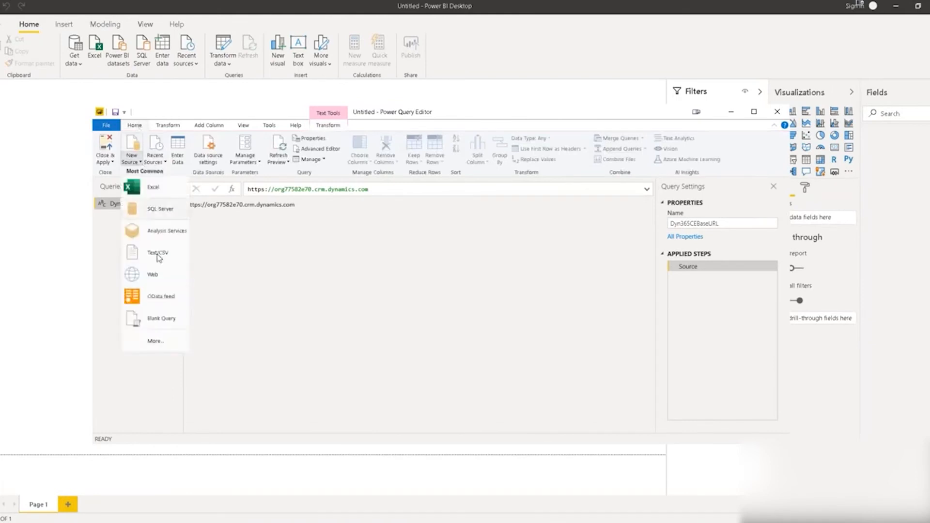
pyautogui.click(162, 318)
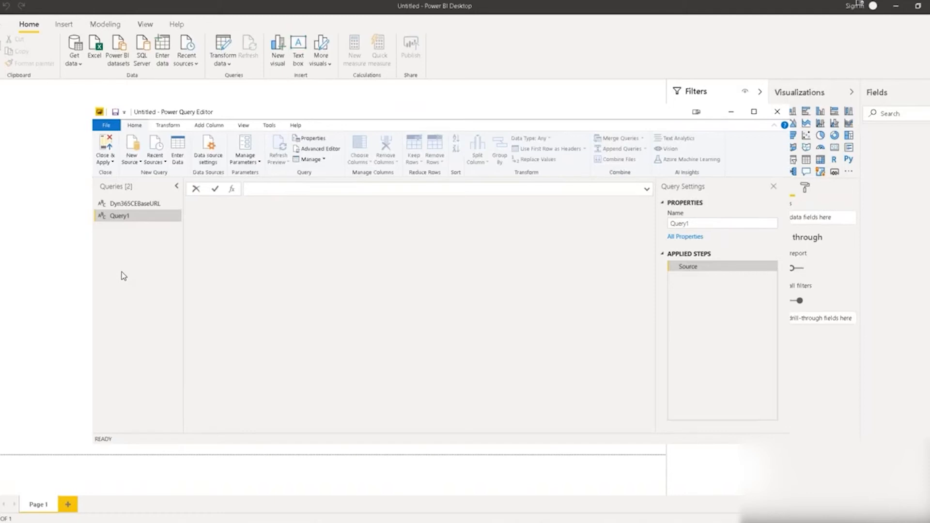
# Back in XrmToolBox, select the ServiceRootURL expression Dyn365CEBaseURL & "/api/data/v9.1".
pyautogui.click(22, 522)
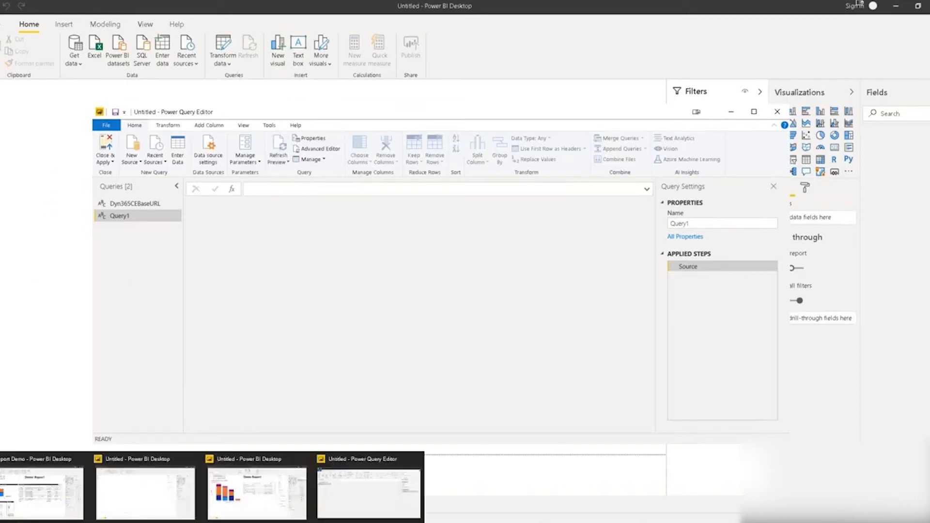
pyautogui.moveTo(53, 522)
pyautogui.click(44, 492)
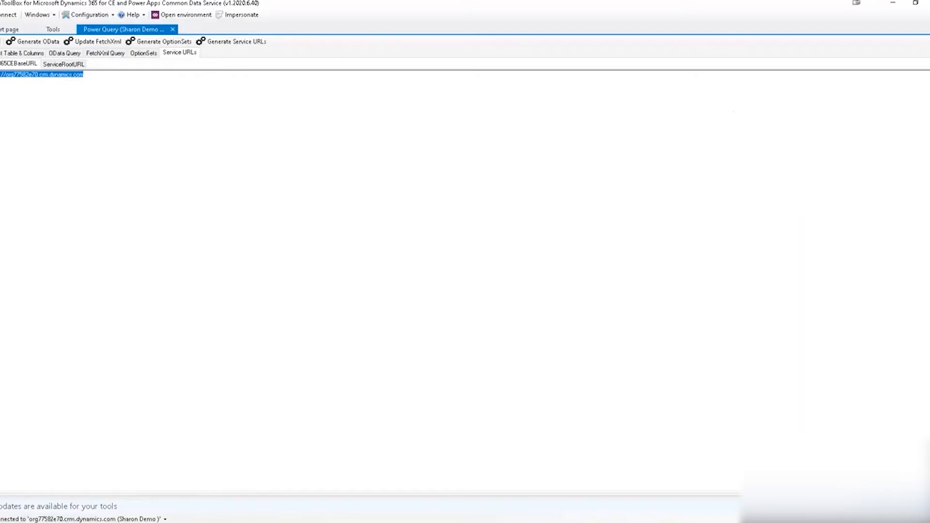
pyautogui.click(67, 67)
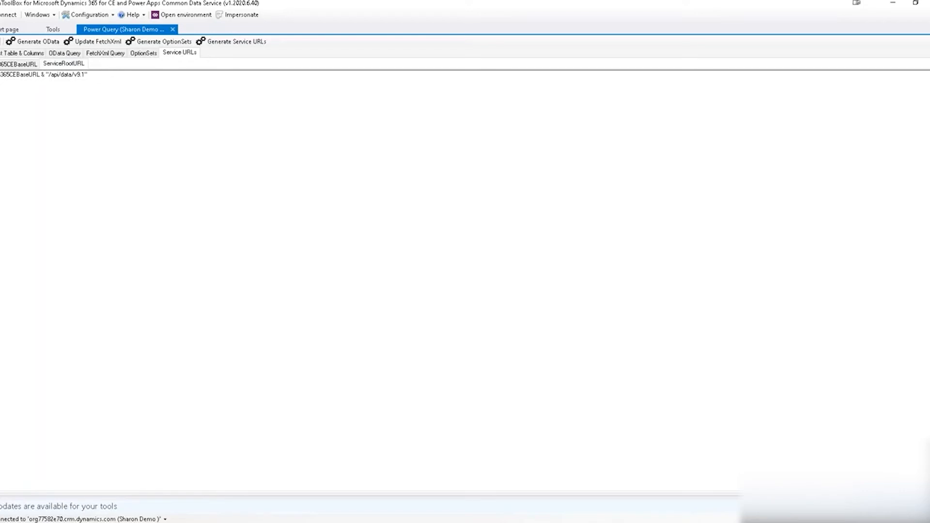
pyautogui.moveTo(1, 75); pyautogui.dragTo(40, 76)
pyautogui.moveTo(40, 75); pyautogui.dragTo(1, 77)
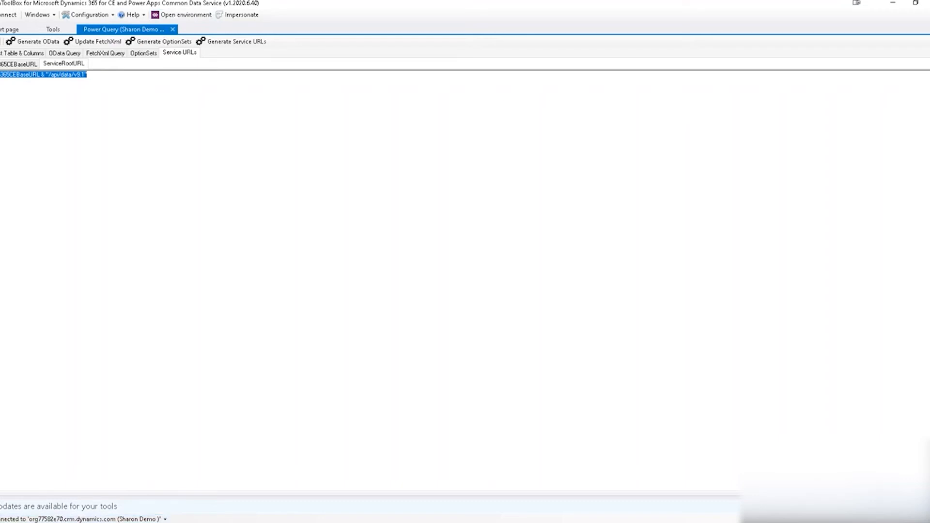
# Paste the root URL expression into Query1's formula and rename the query ServiceRootURL.
pyautogui.moveTo(203, 522)
pyautogui.click(343, 507)
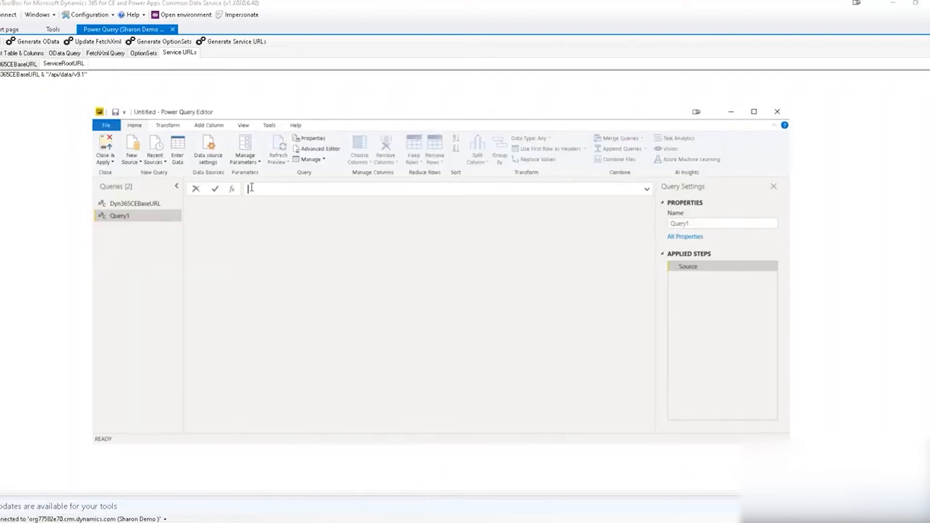
pyautogui.write('=Dyn365CEBaseURL & "/api/data/v9.1"')
pyautogui.press('Return')
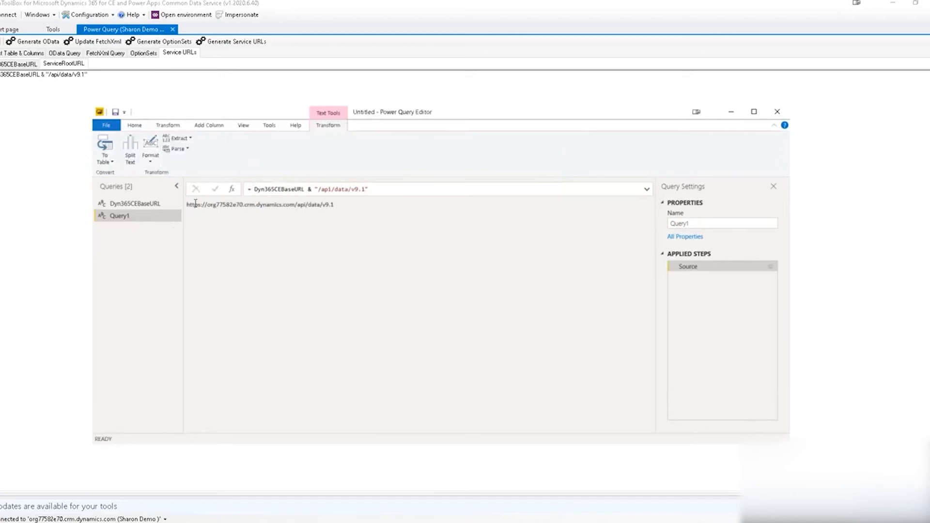
pyautogui.moveTo(187, 204); pyautogui.dragTo(344, 210)
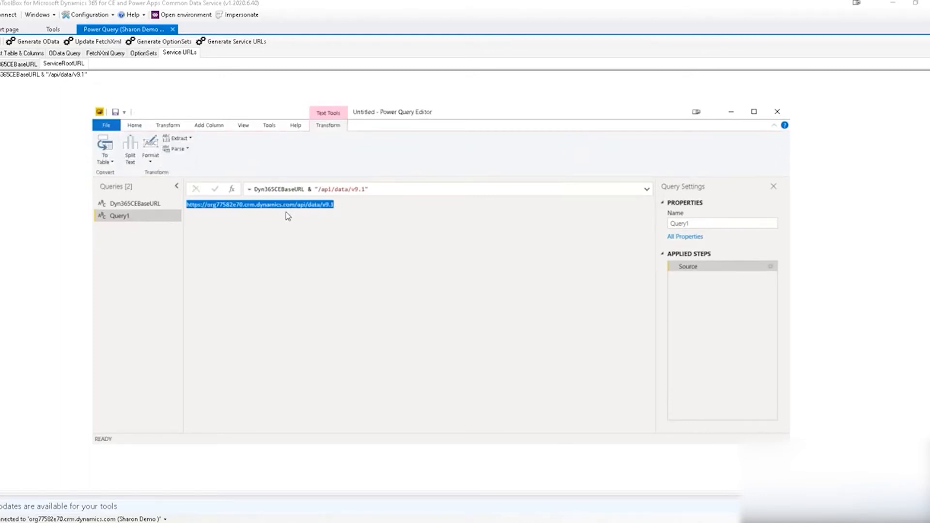
pyautogui.doubleClick(151, 216)
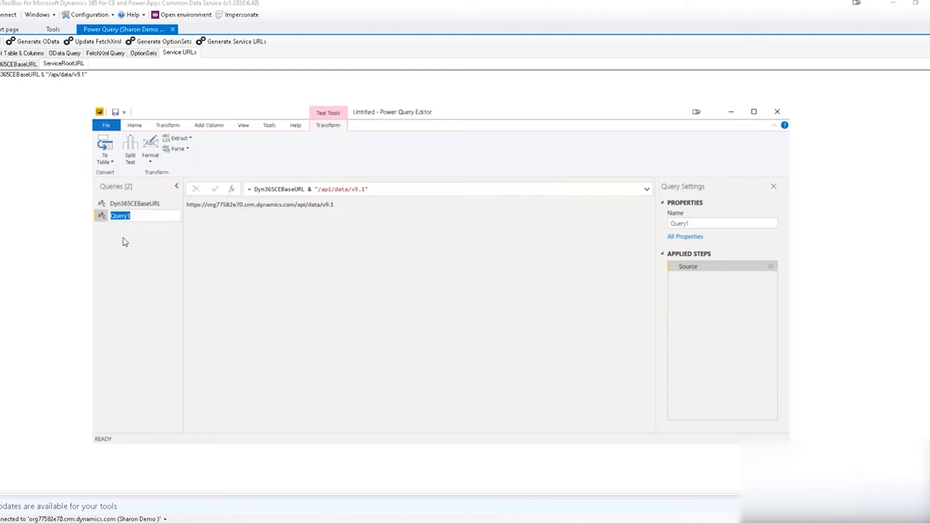
pyautogui.write('ServiceRootURL')
pyautogui.click(150, 227)
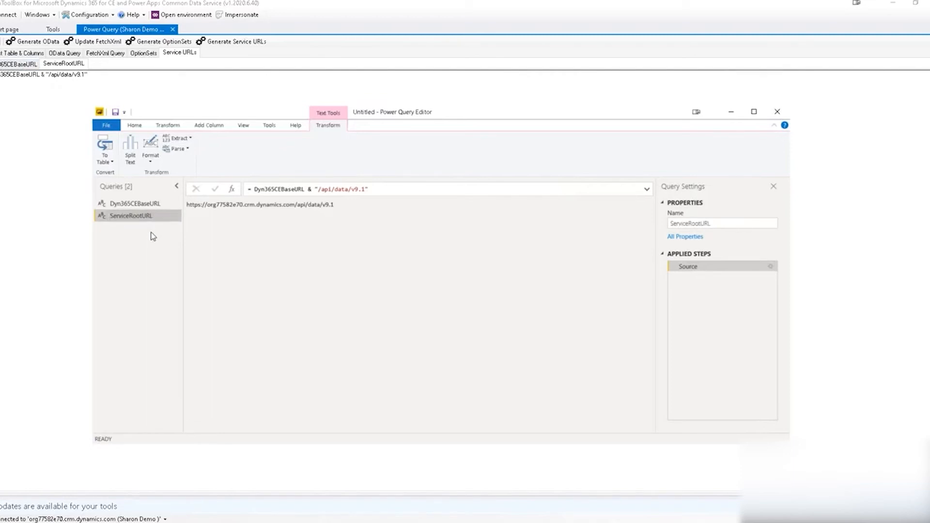
# Add one more blank query from New Source in the Power Query Editor.
pyautogui.click(140, 126)
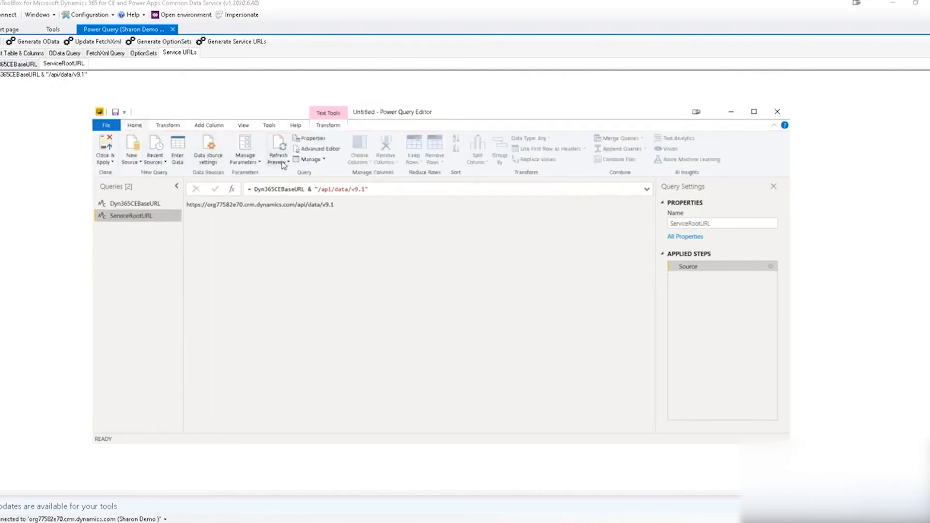
pyautogui.click(163, 163)
pyautogui.click(163, 165)
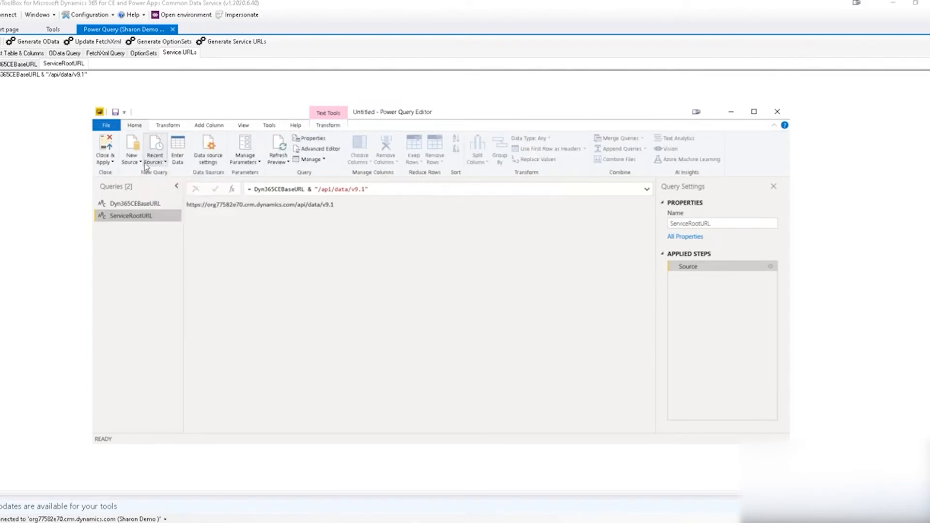
pyautogui.click(148, 166)
pyautogui.click(139, 165)
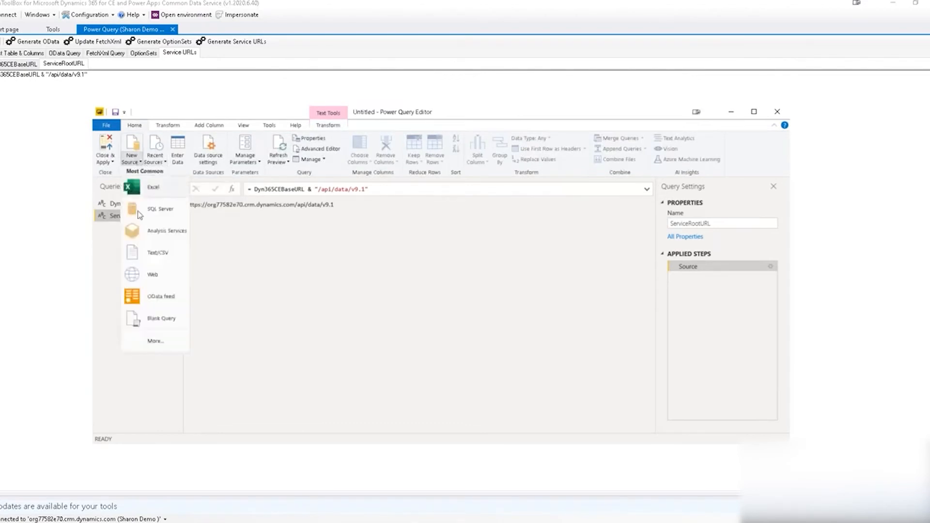
pyautogui.click(150, 319)
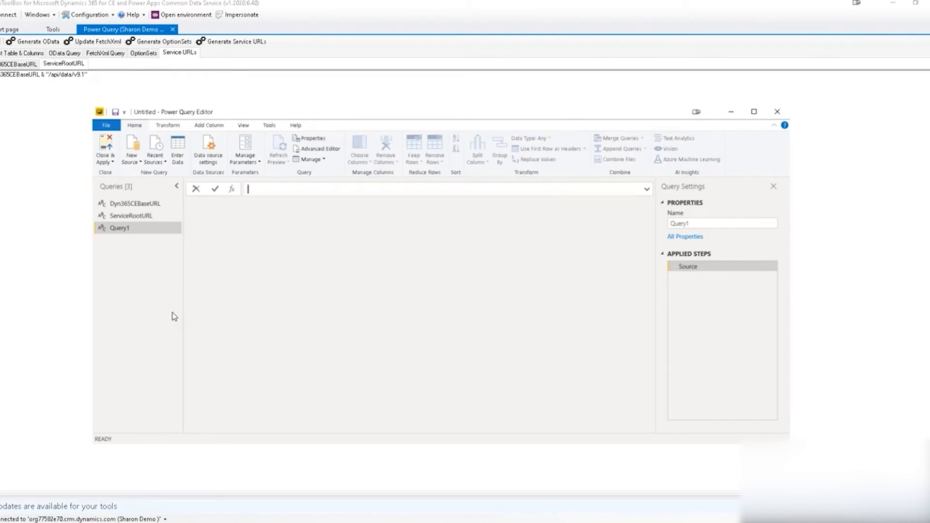
# Close & Apply so Dyn365CEBaseURL, ServiceRootURL and Query1 appear as report tables.
pyautogui.click(112, 163)
pyautogui.click(119, 175)
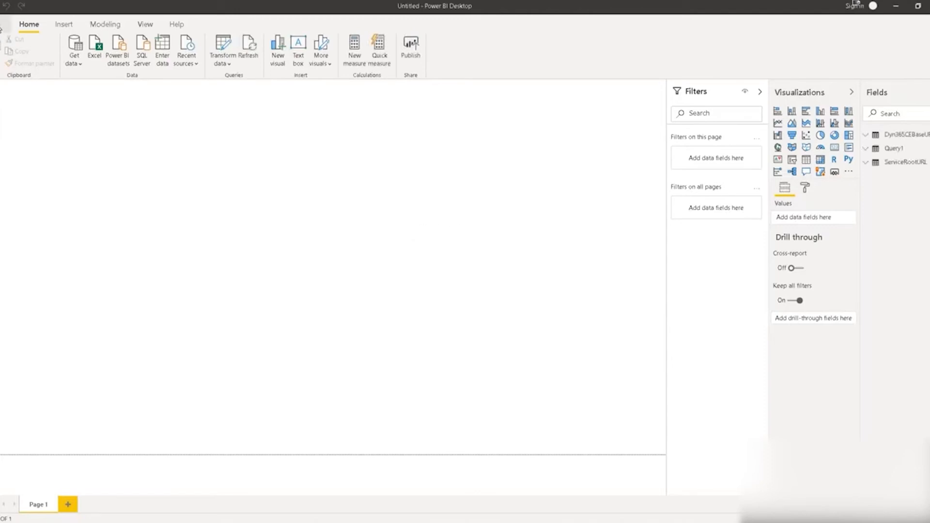
pyautogui.click(2, 24)
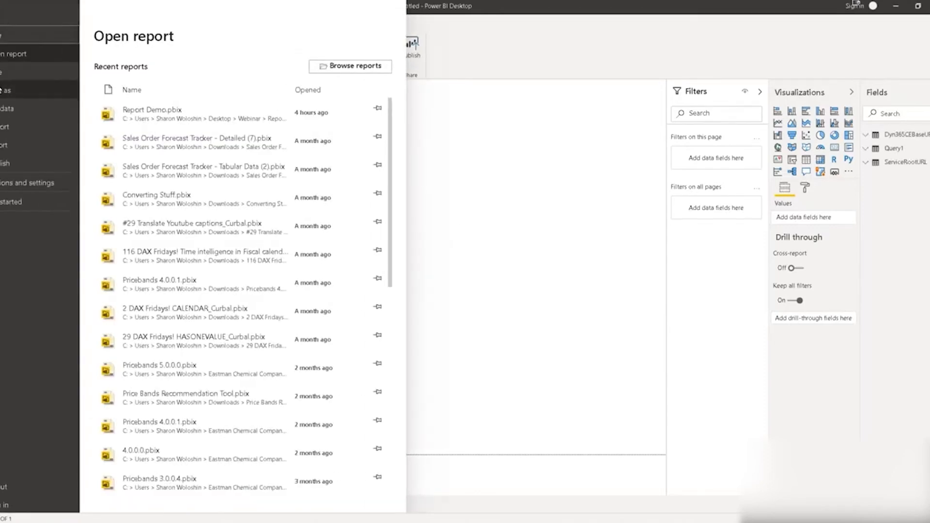
# Start Save As with the .pbit template file type, then cancel without saving.
pyautogui.click(1, 92)
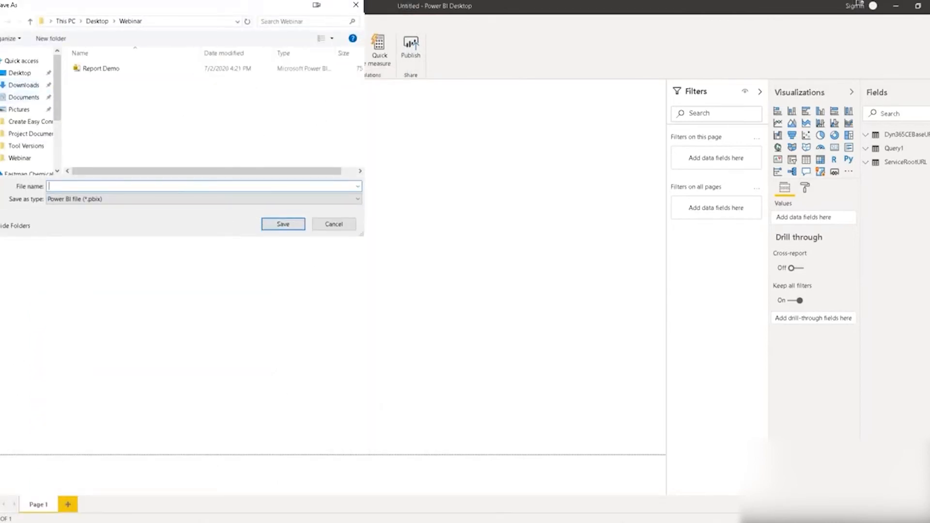
pyautogui.click(359, 206)
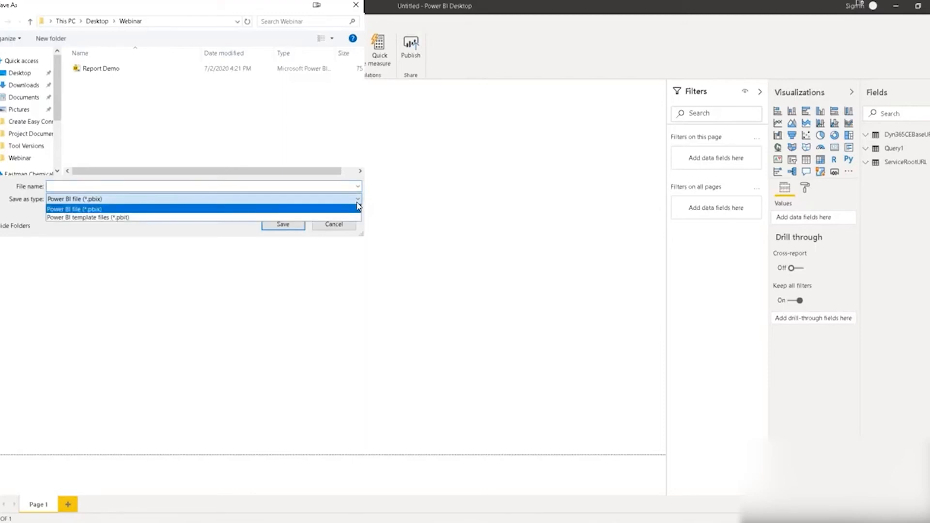
pyautogui.click(102, 219)
pyautogui.click(62, 188)
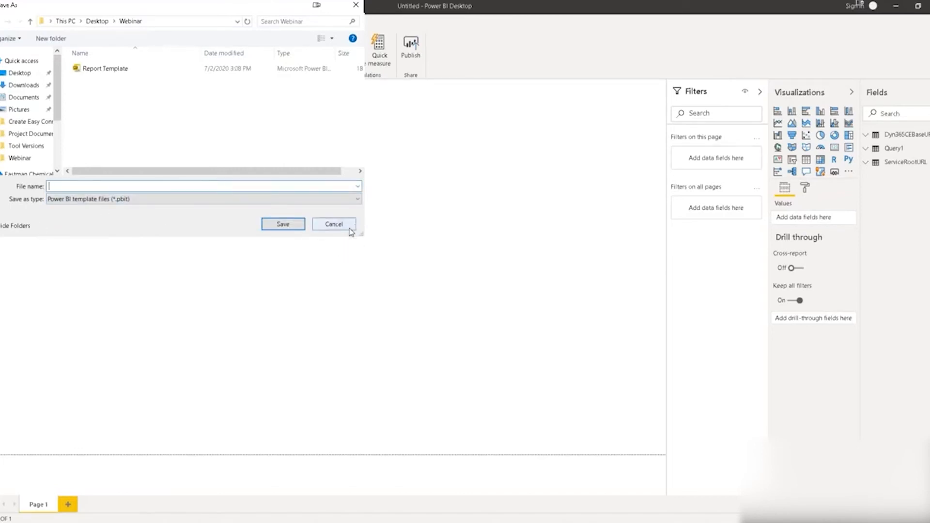
pyautogui.click(333, 224)
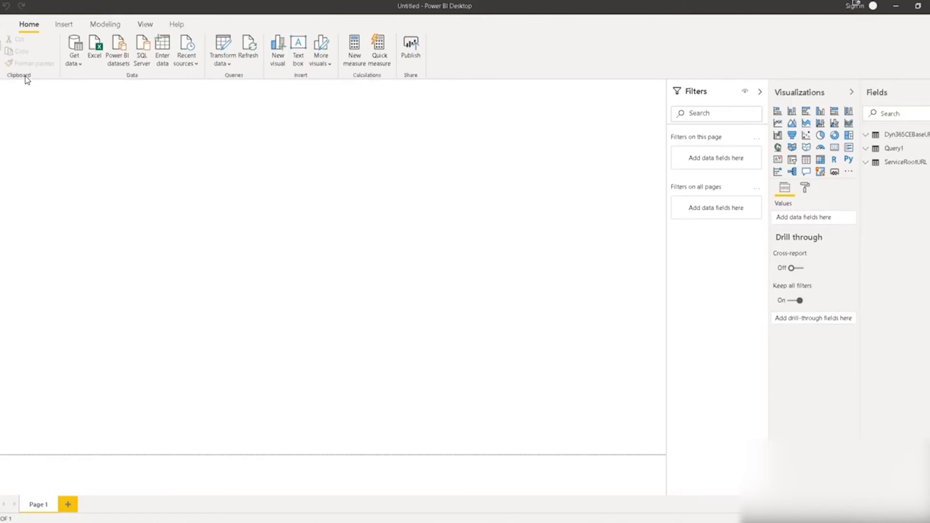
pyautogui.moveTo(68, 516)
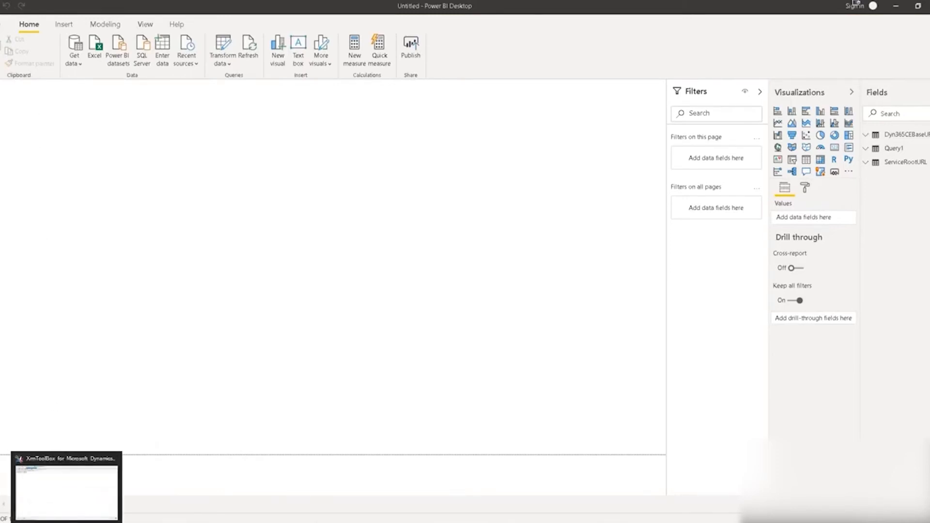
# Return to XrmToolBox and update the FetchXml with the currently chosen account fields.
pyautogui.click(67, 508)
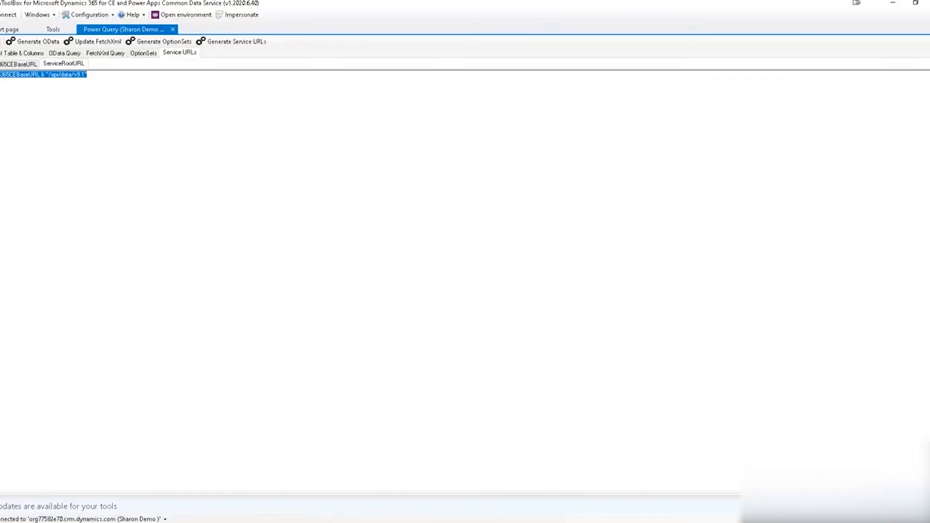
pyautogui.click(23, 55)
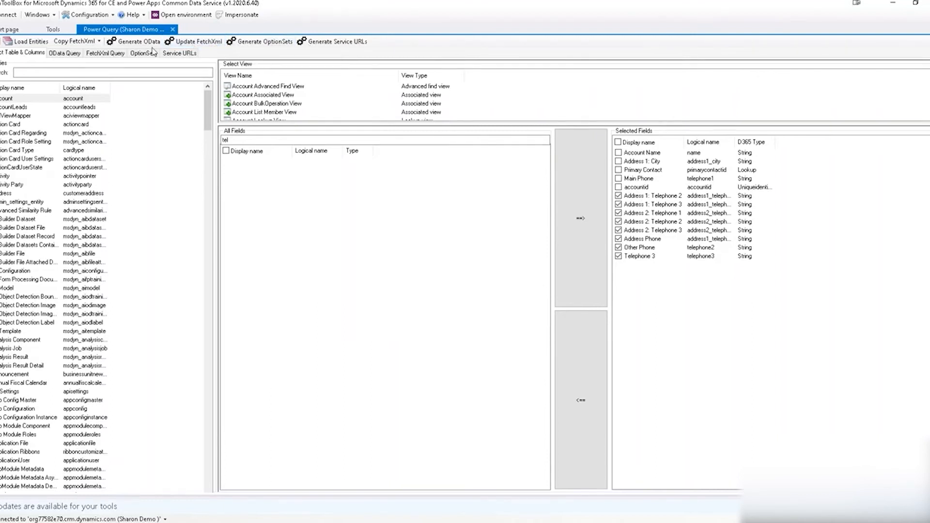
pyautogui.click(205, 45)
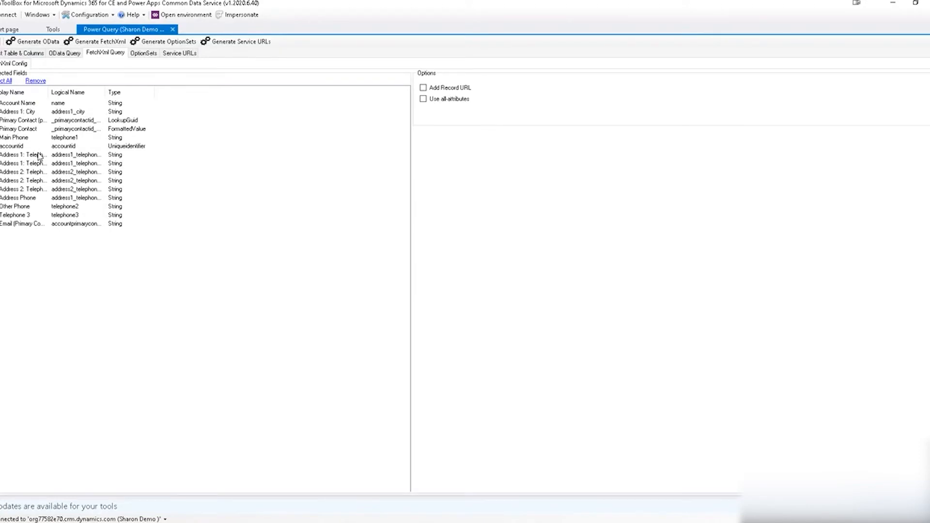
# Search the fields for 'statu', add Status to the selection and update the FetchXml.
pyautogui.click(24, 54)
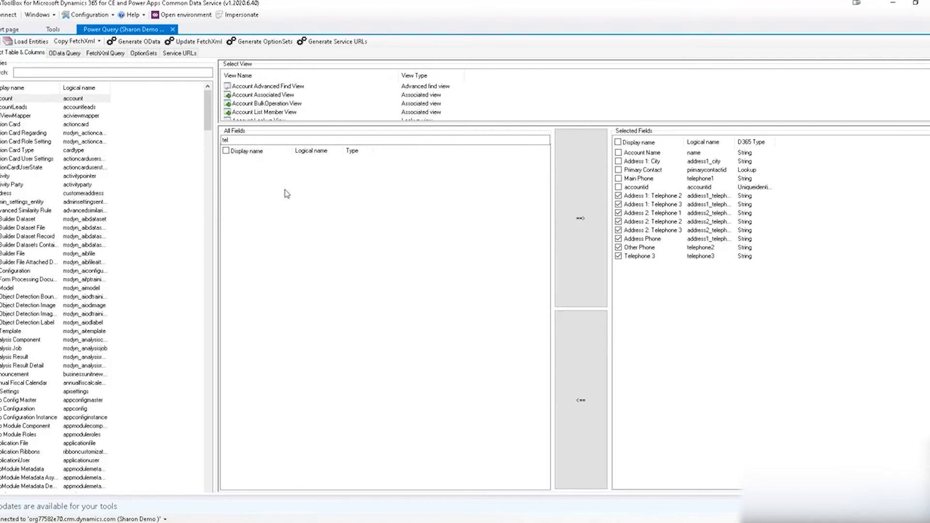
pyautogui.moveTo(244, 141); pyautogui.dragTo(184, 141)
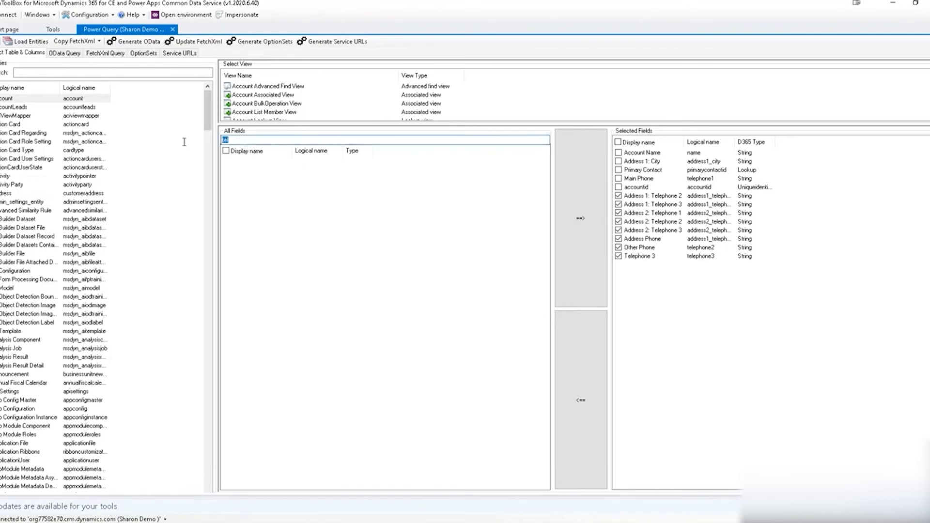
pyautogui.write('stu')
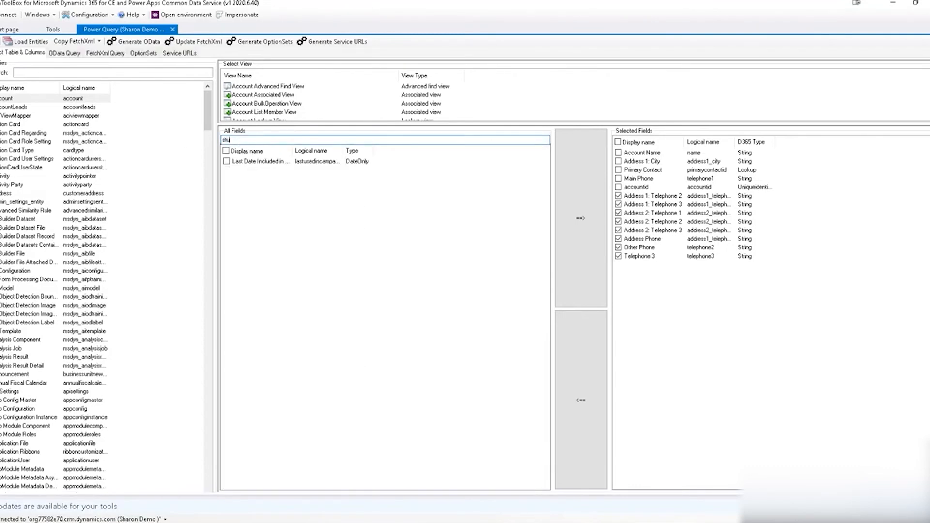
pyautogui.press('BackSpace')
pyautogui.write('atu')
pyautogui.click(226, 161)
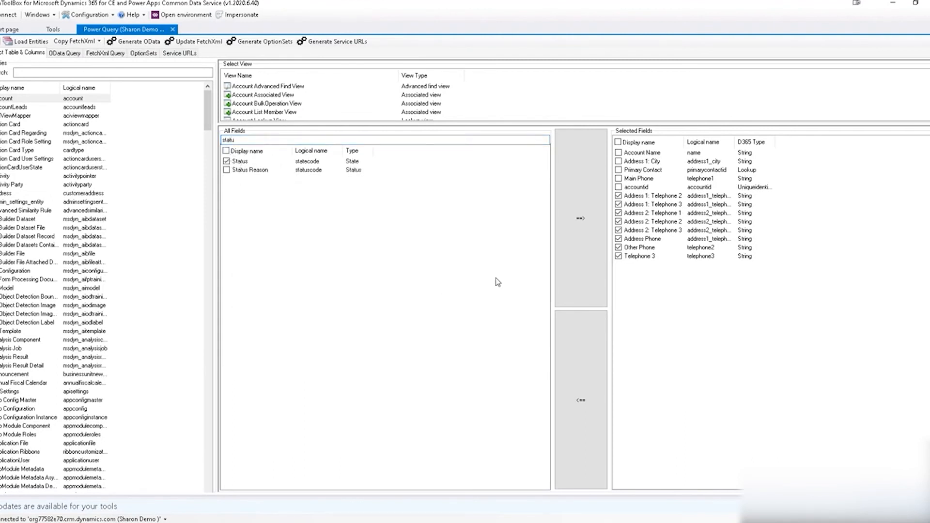
pyautogui.click(580, 218)
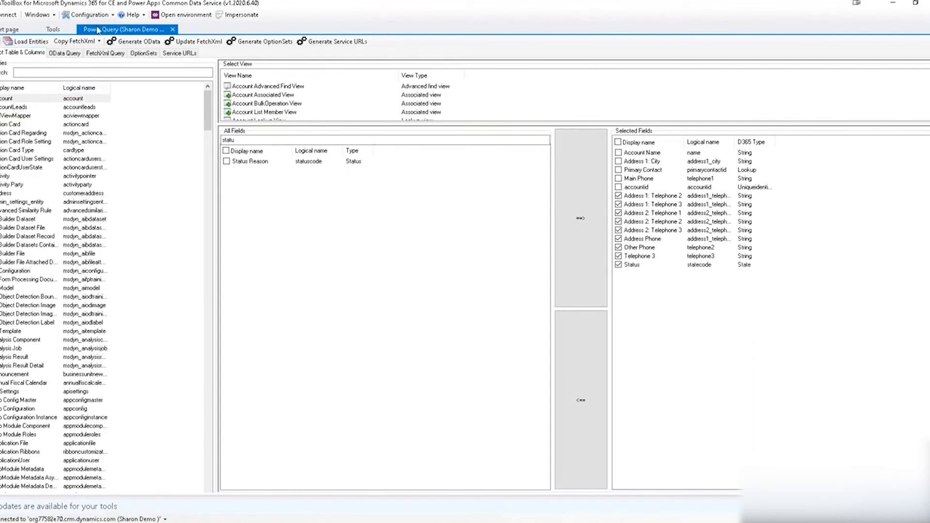
pyautogui.click(209, 42)
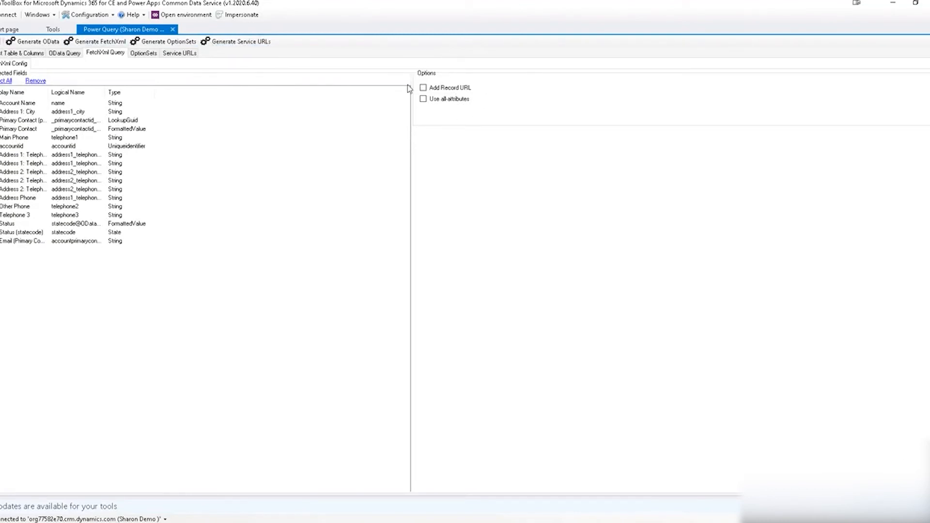
# Tick Add Record URL and Use all-attributes under the FetchXml query Options.
pyautogui.click(423, 89)
pyautogui.click(424, 100)
pyautogui.click(35, 41)
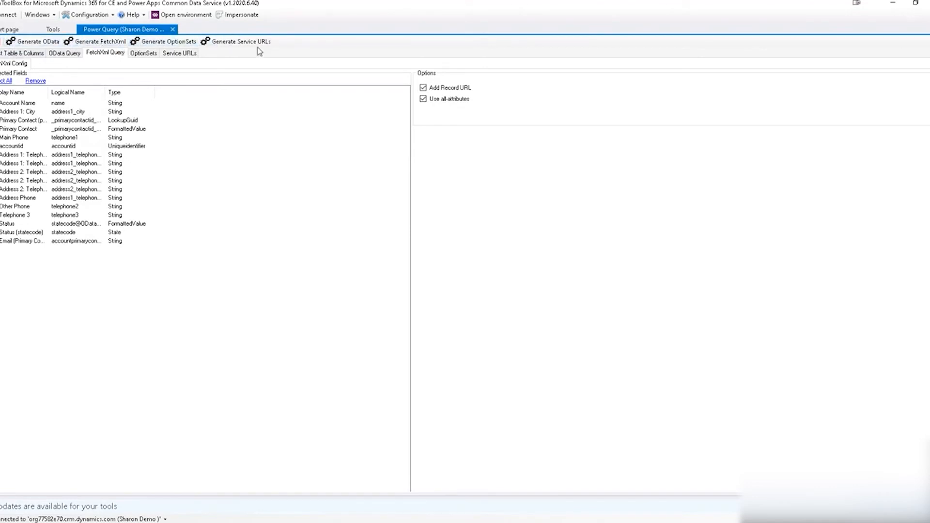
# Generate the Power Query M code for the Account FetchXml query and review it.
pyautogui.click(92, 42)
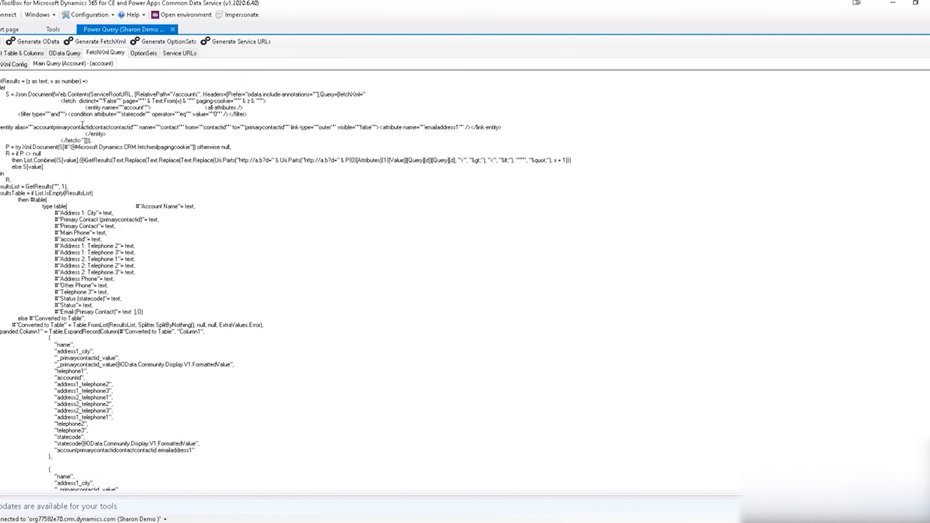
pyautogui.scroll(-4, 96, 170)
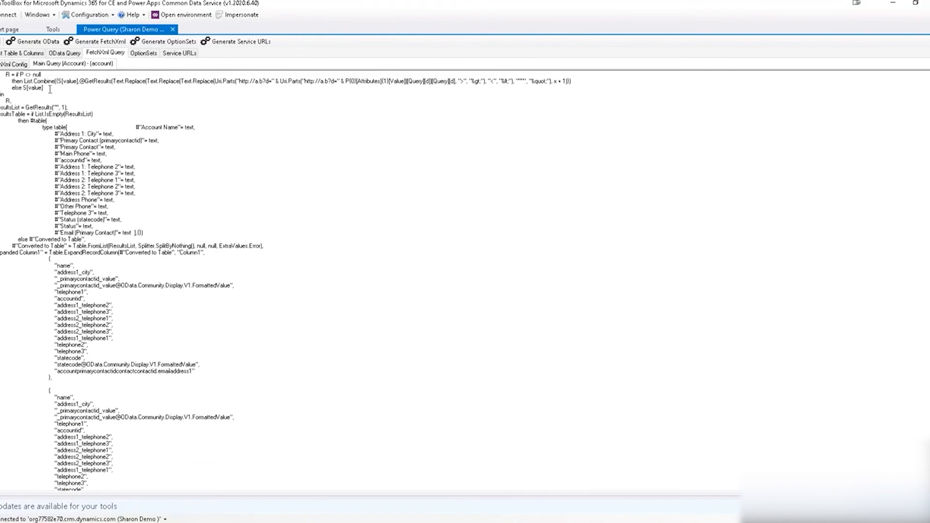
pyautogui.scroll(3, 46, 88)
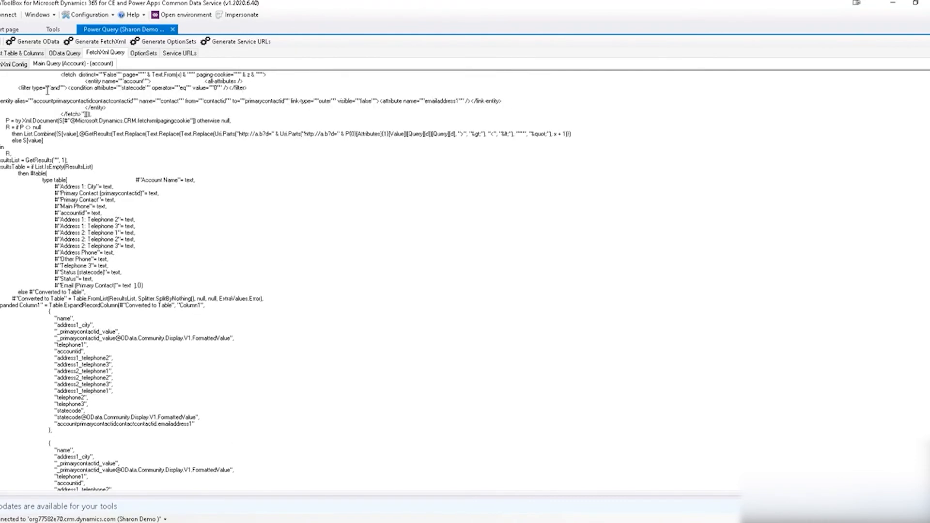
pyautogui.scroll(-5, 48, 95)
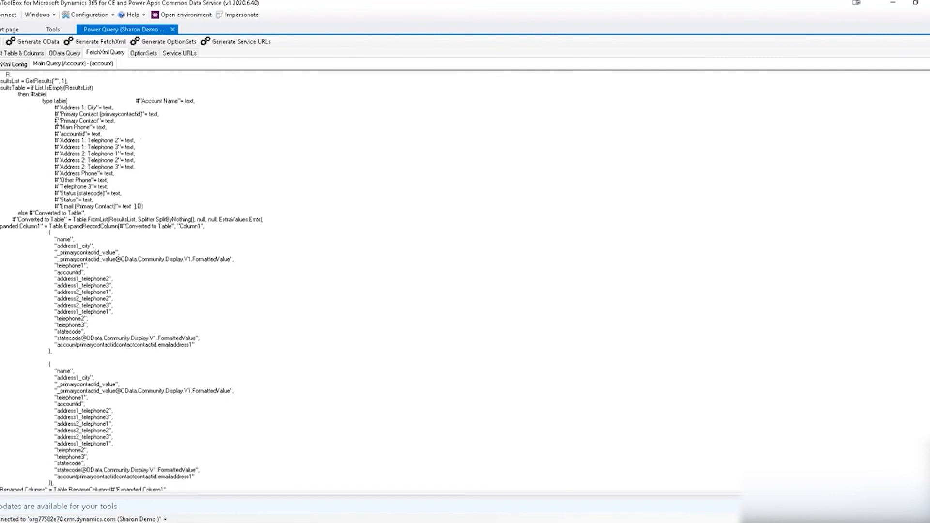
pyautogui.scroll(-1, 57, 121)
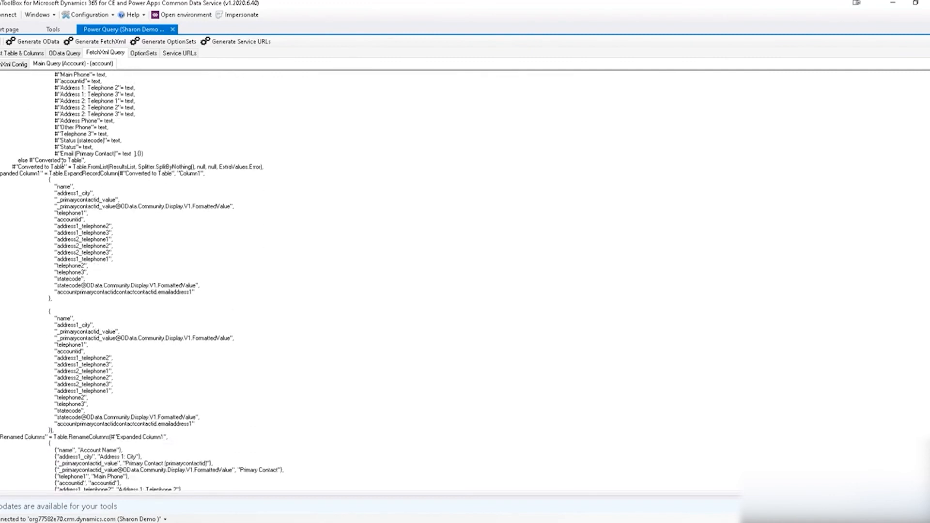
pyautogui.scroll(-3, 63, 165)
pyautogui.scroll(-3, 85, 174)
pyautogui.scroll(-4, 89, 181)
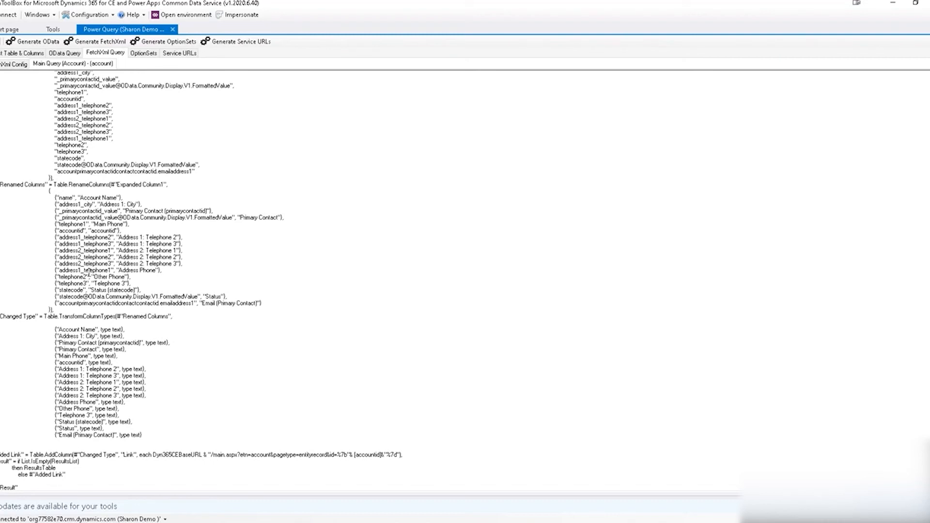
# Select all the generated Account M code and switch to the untitled Power BI report.
pyautogui.click(104, 164)
pyautogui.hotkey('ctrl', 'a')
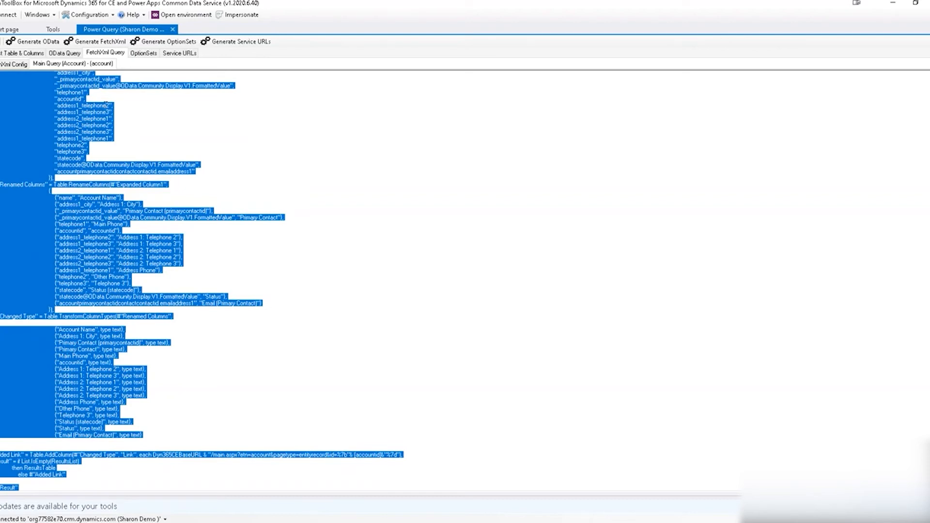
pyautogui.scroll(15, 92, 62)
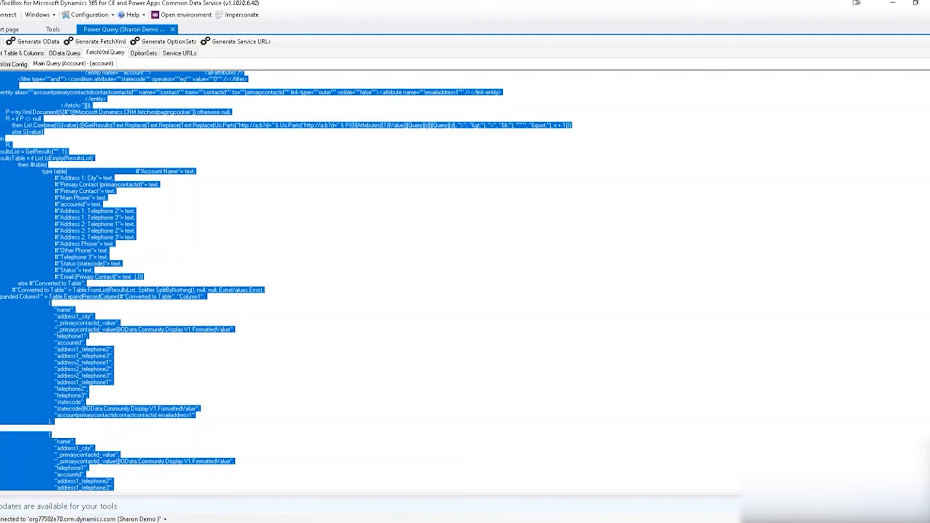
pyautogui.click(126, 522)
pyautogui.click(63, 487)
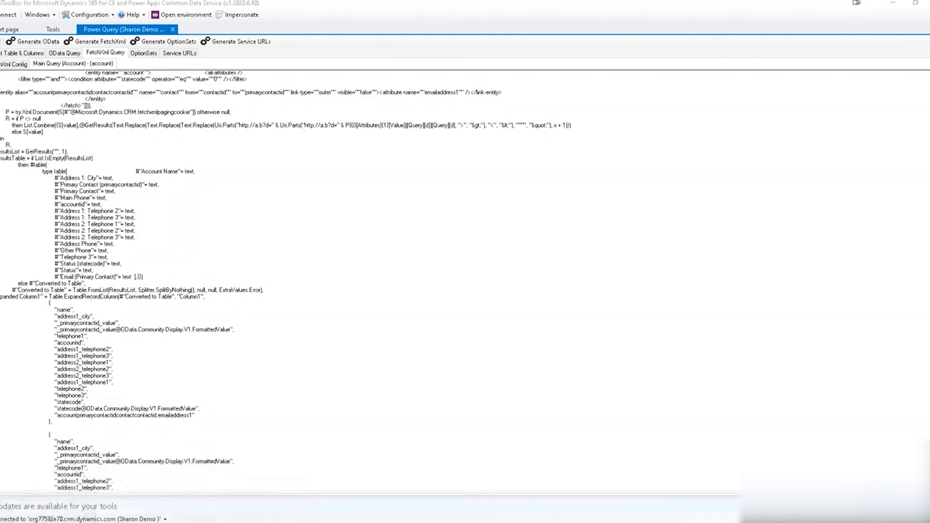
pyautogui.click(91, 522)
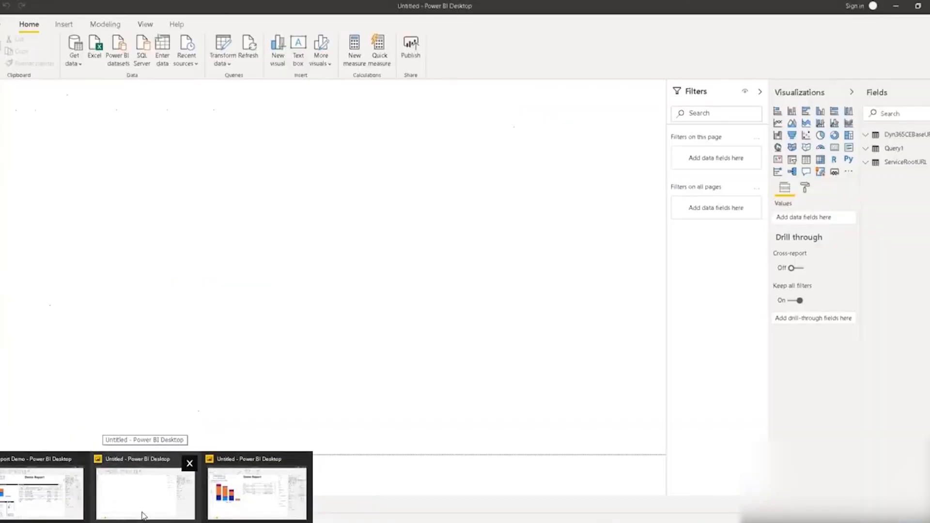
# Replace Query1's code with the pasted Account M query in Power Query Editor, previewing 10 accounts.
pyautogui.click(143, 515)
pyautogui.click(222, 67)
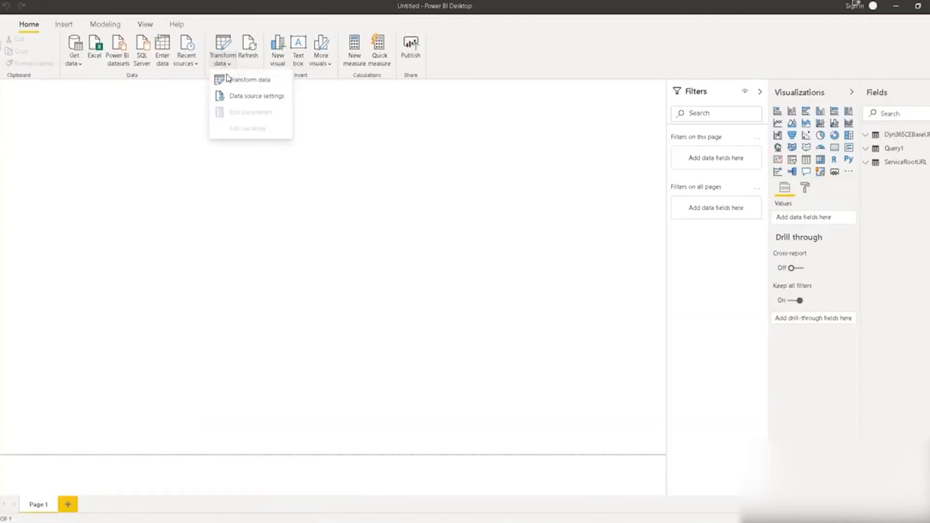
pyautogui.click(230, 80)
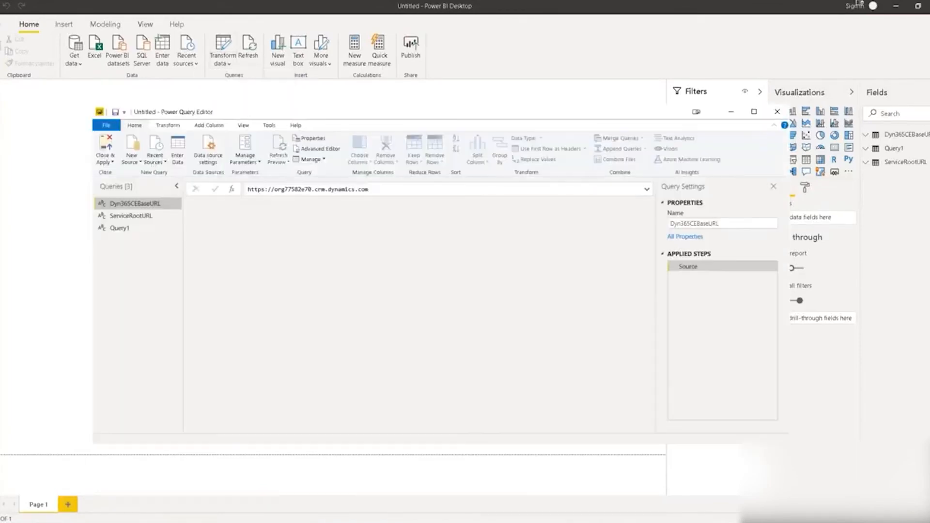
pyautogui.click(135, 229)
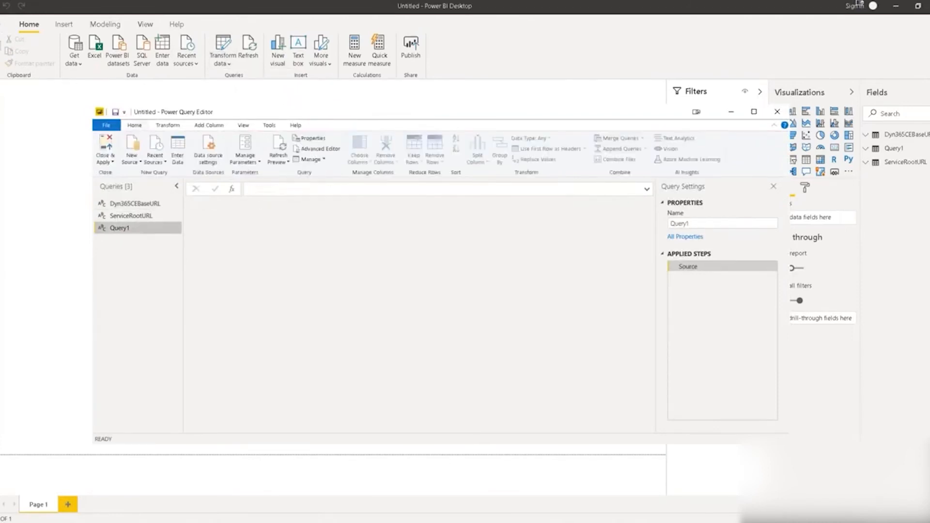
pyautogui.click(319, 149)
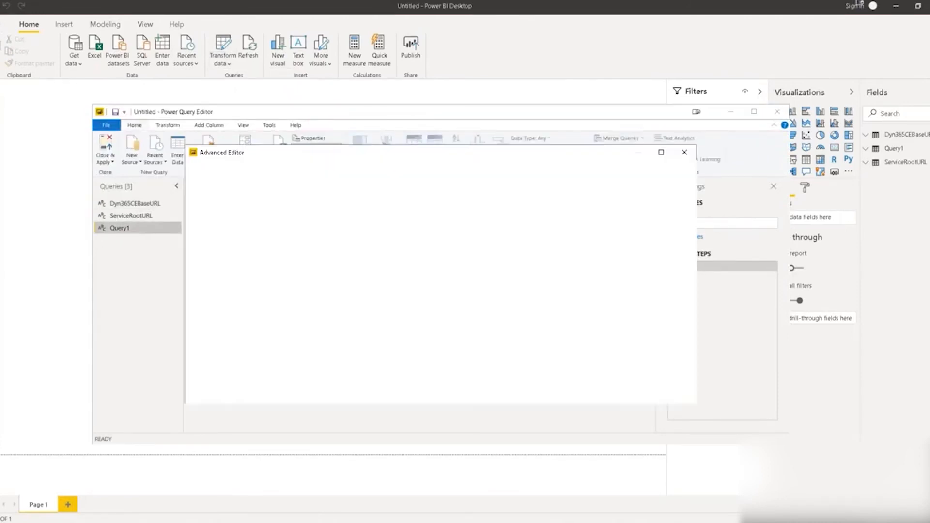
pyautogui.moveTo(261, 231); pyautogui.dragTo(200, 192)
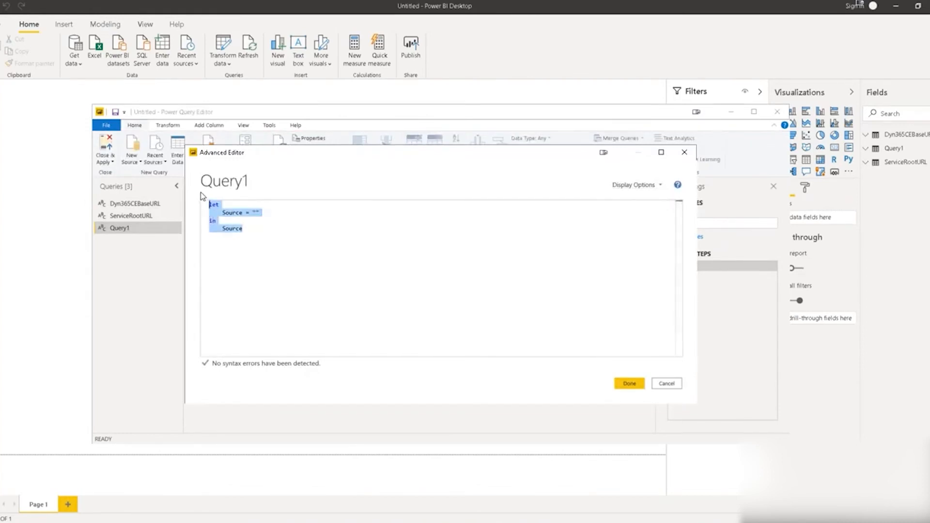
pyautogui.hotkey('ctrl', 'v')
pyautogui.click(628, 384)
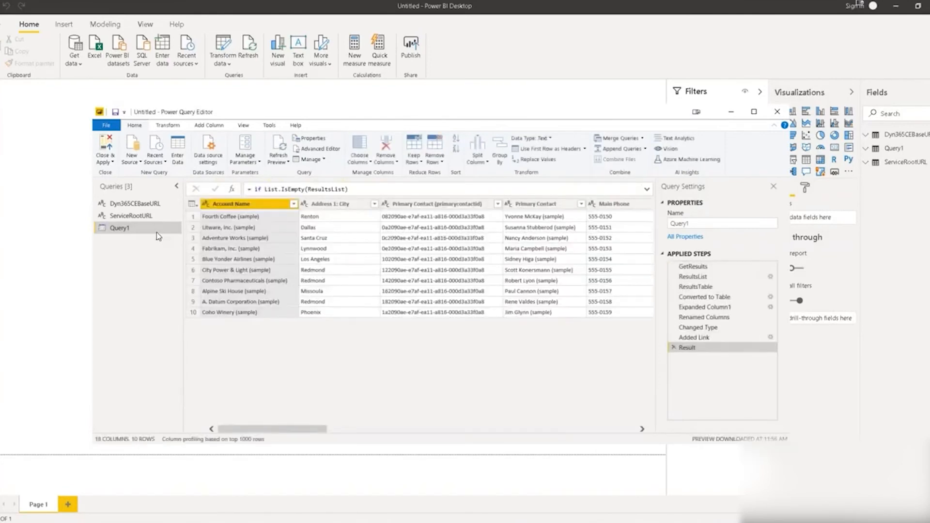
# Rename Query1 to 'Accounts'.
pyautogui.doubleClick(156, 231)
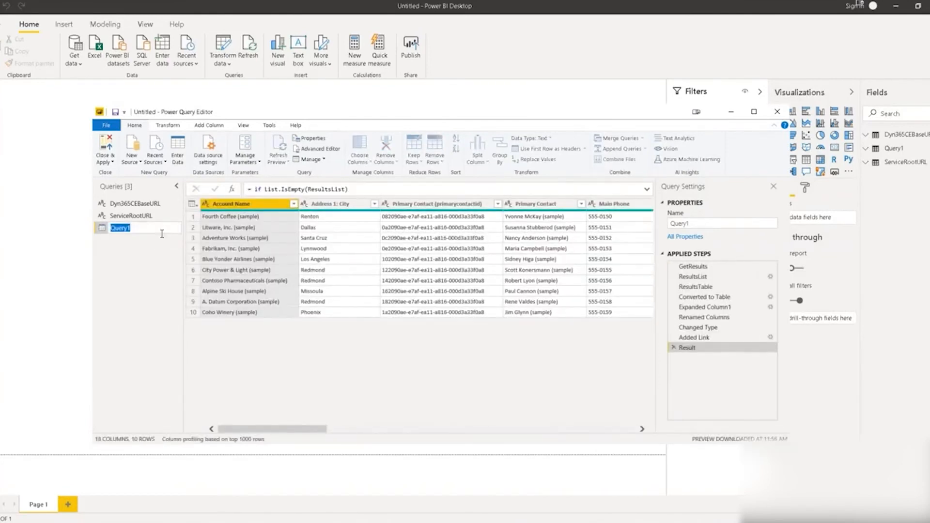
pyautogui.write('Accounts')
pyautogui.press('Return')
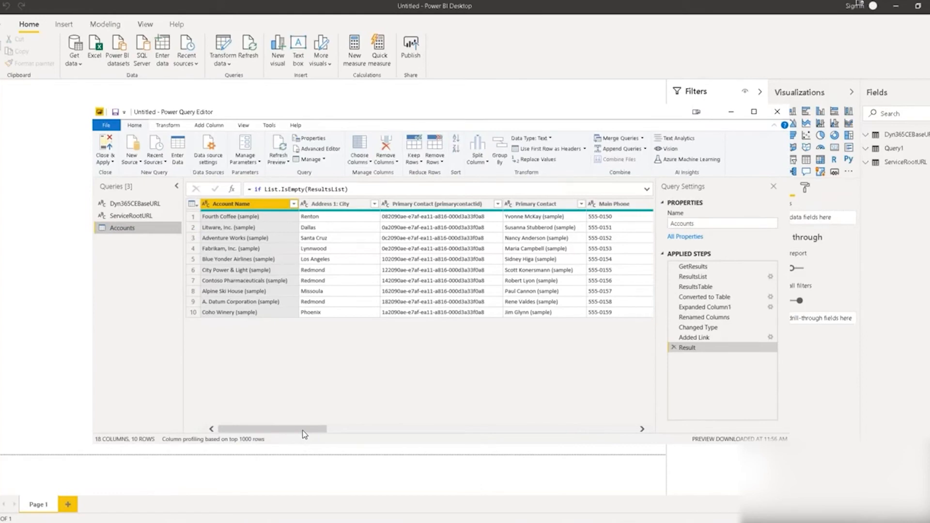
# Browse the Accounts columns, inspecting the Primary Contact and Status (statecode) values.
pyautogui.moveTo(303, 430); pyautogui.dragTo(281, 430)
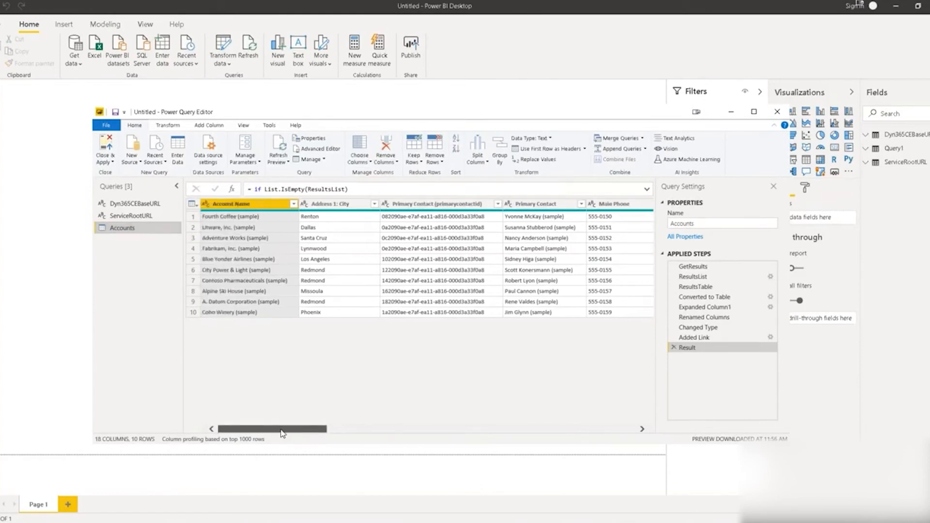
pyautogui.click(423, 209)
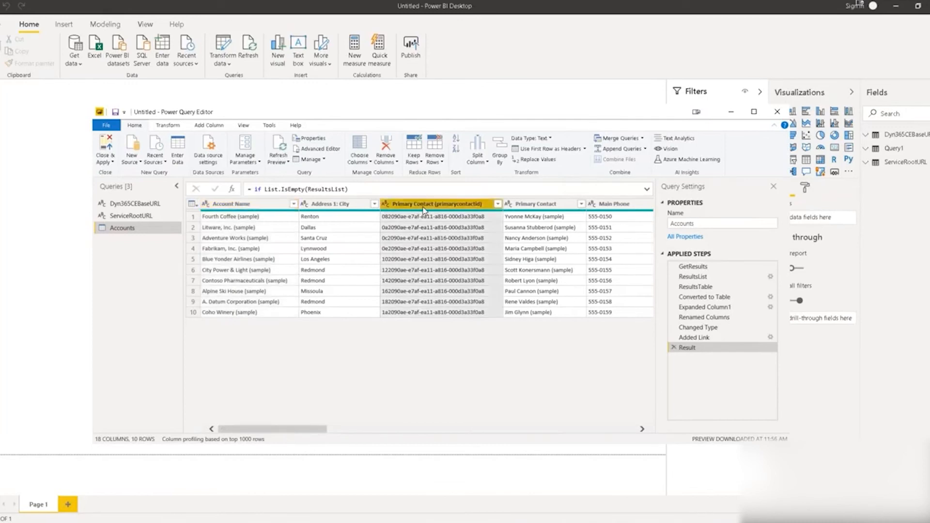
pyautogui.moveTo(317, 431); pyautogui.dragTo(370, 454)
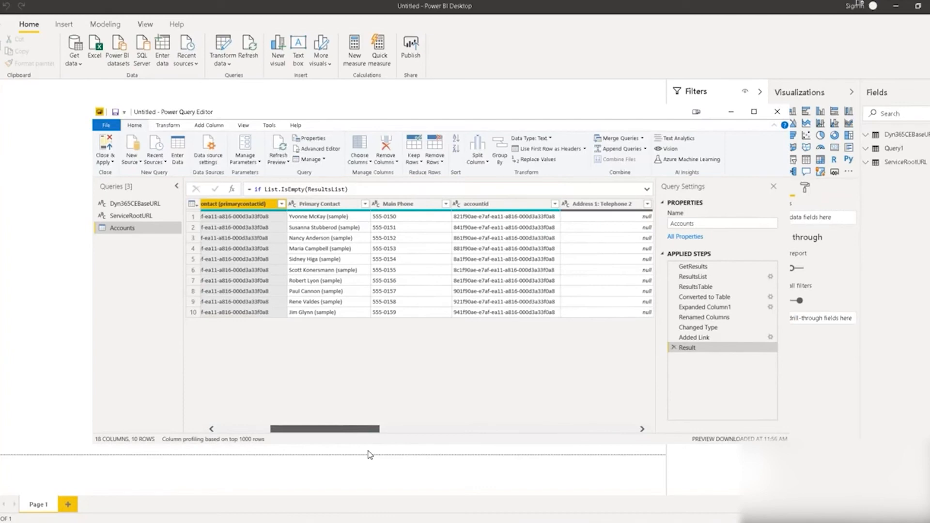
pyautogui.moveTo(370, 455); pyautogui.dragTo(370, 455)
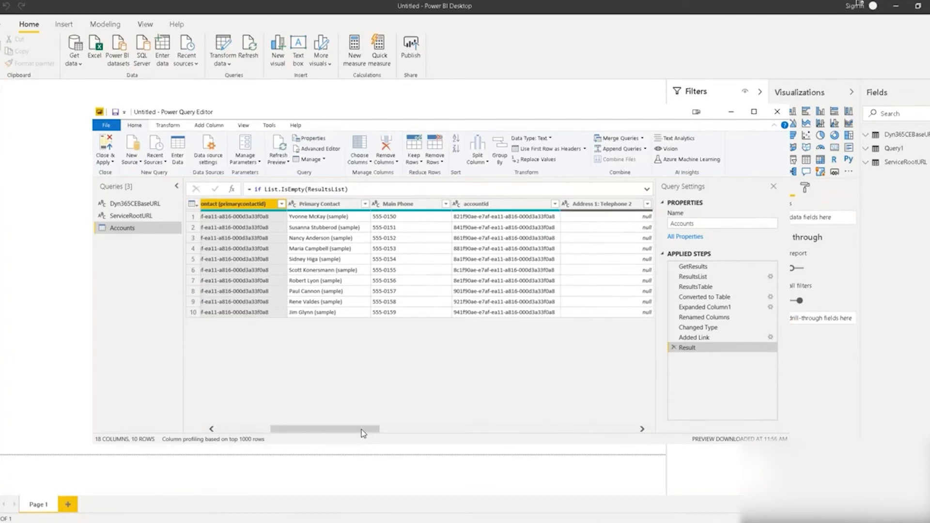
pyautogui.moveTo(363, 433); pyautogui.dragTo(369, 438)
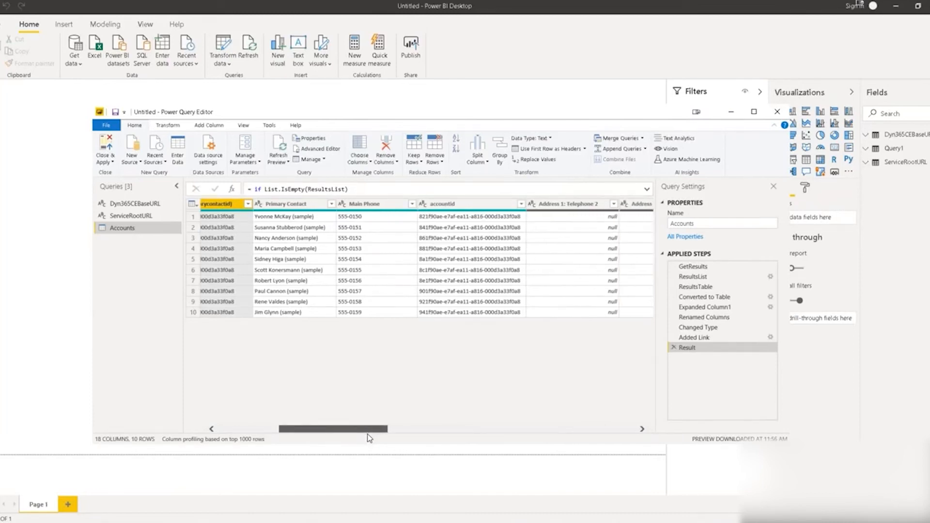
pyautogui.moveTo(353, 440); pyautogui.dragTo(339, 439)
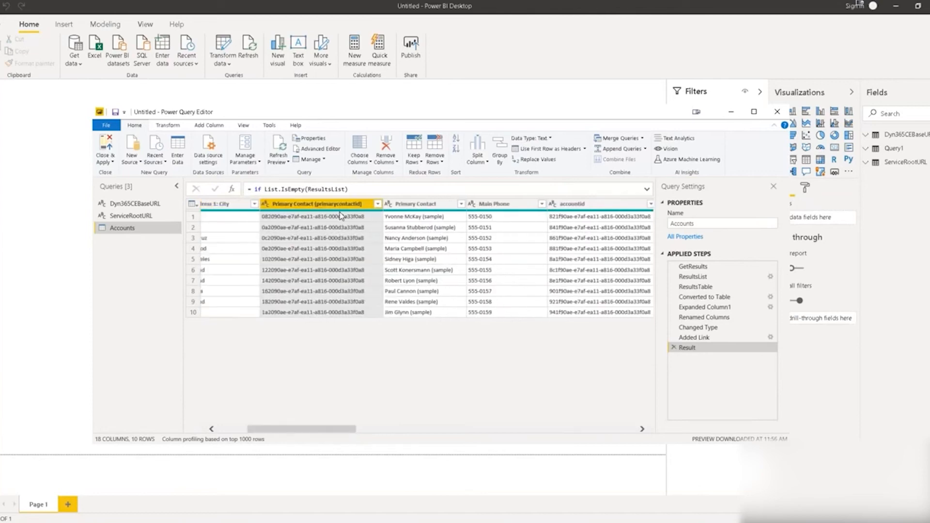
pyautogui.moveTo(355, 434); pyautogui.dragTo(364, 452)
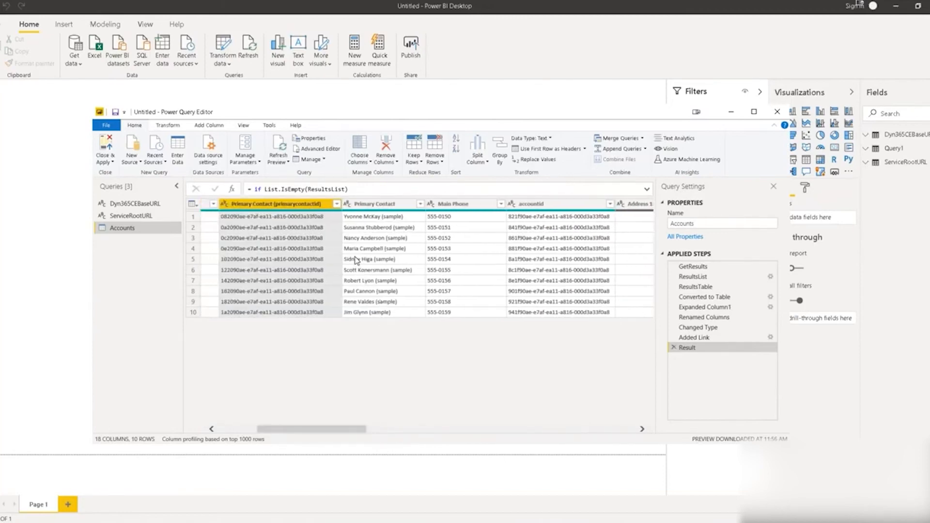
pyautogui.click(398, 313)
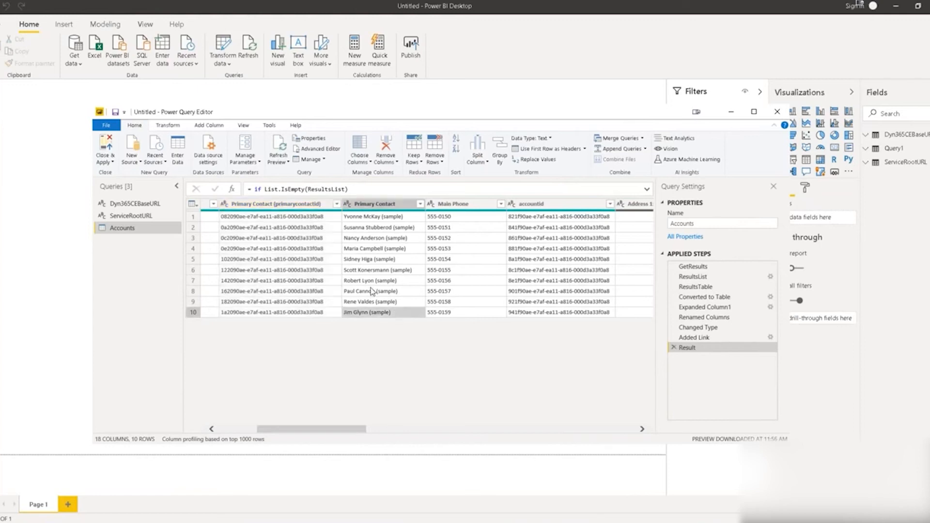
pyautogui.moveTo(347, 431); pyautogui.dragTo(573, 476)
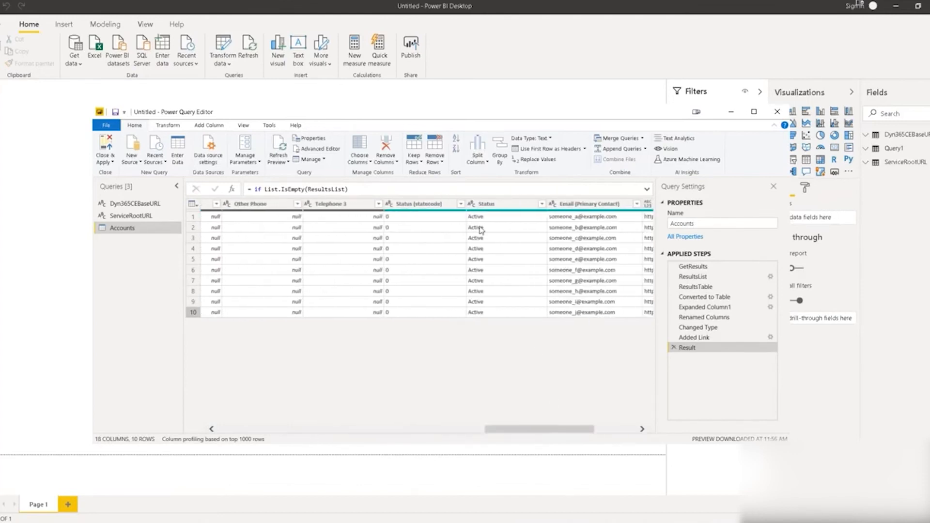
pyautogui.click(437, 206)
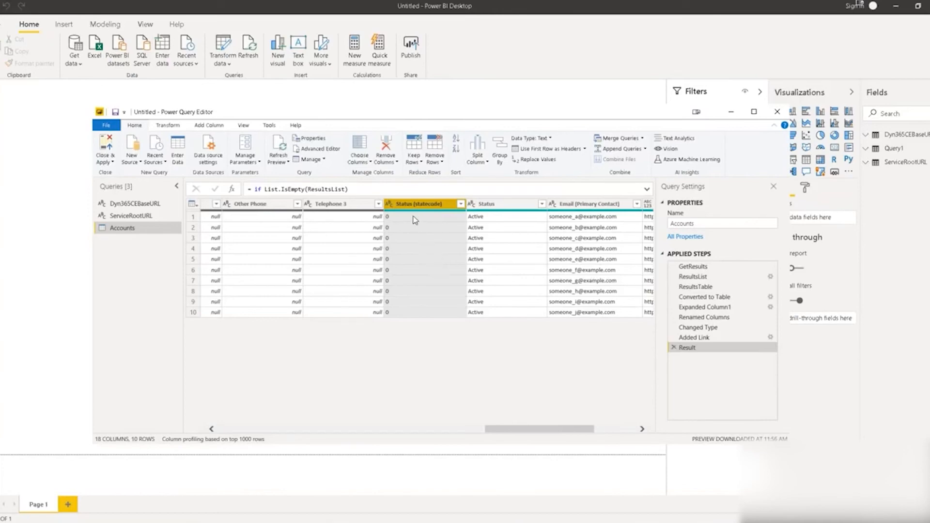
pyautogui.click(497, 218)
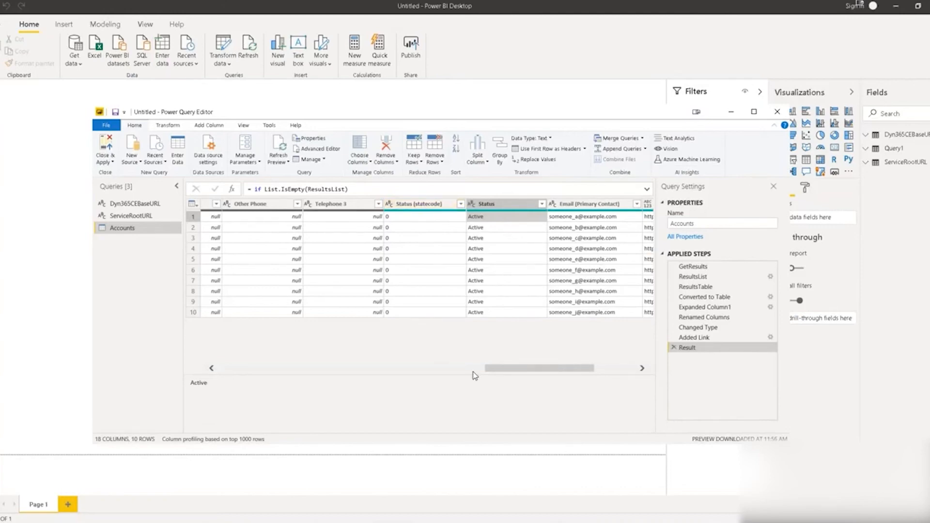
pyautogui.moveTo(501, 372); pyautogui.dragTo(416, 385)
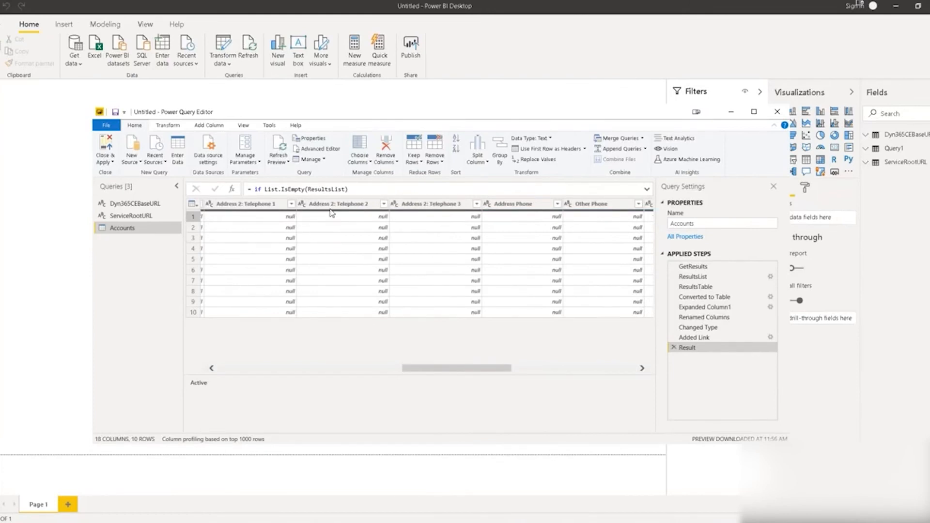
# Use Choose Columns to drop primarycontactid, accountid and Email (Primary Contact) from Accounts.
pyautogui.click(367, 164)
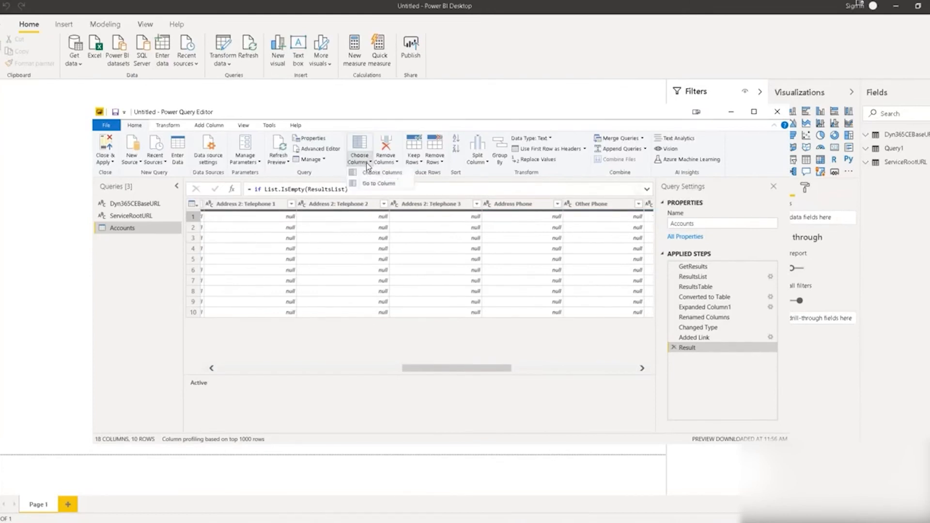
pyautogui.click(370, 172)
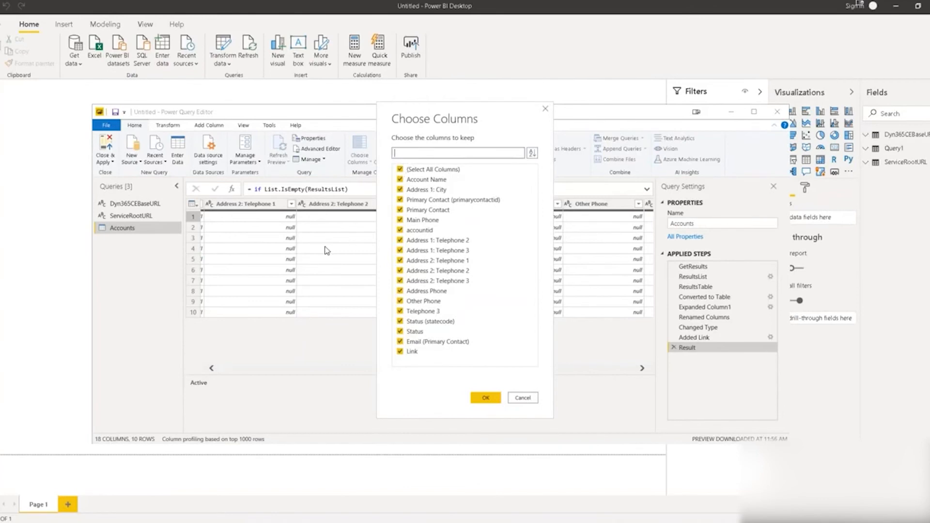
pyautogui.write('id')
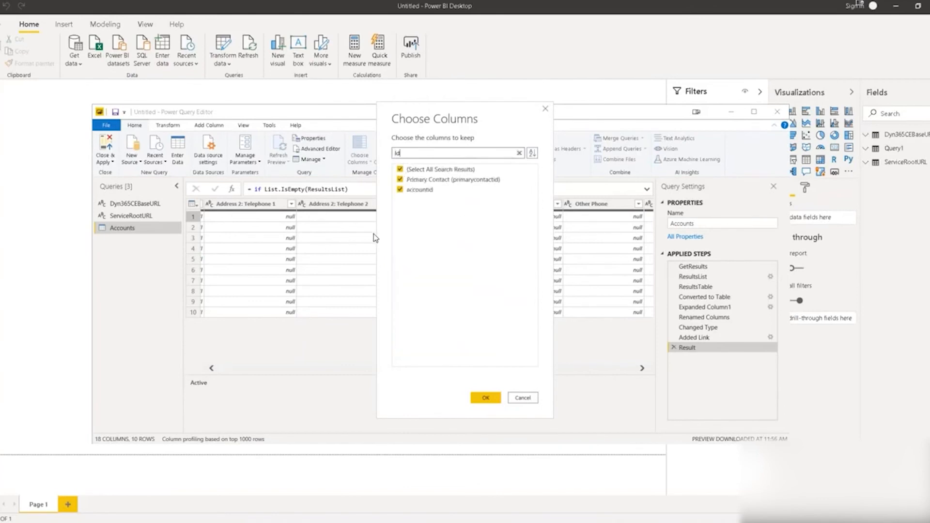
pyautogui.click(400, 179)
pyautogui.click(400, 189)
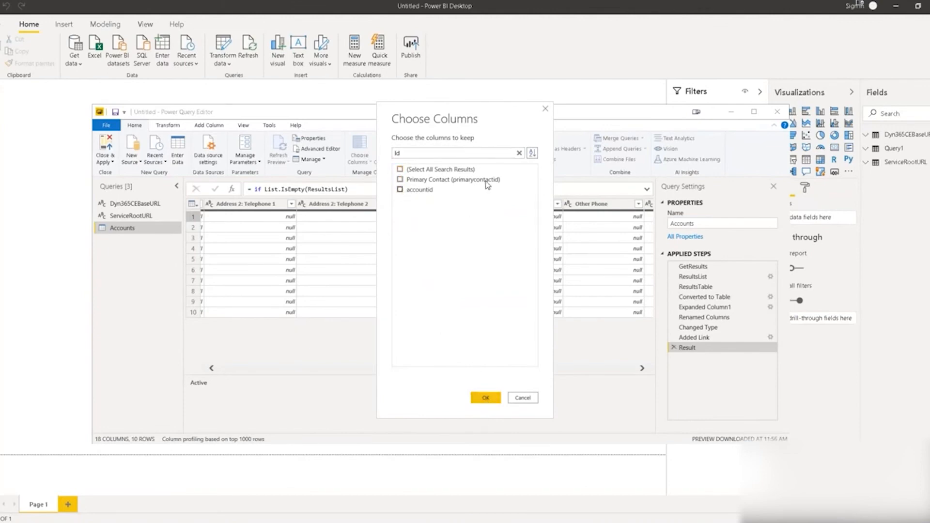
pyautogui.click(520, 153)
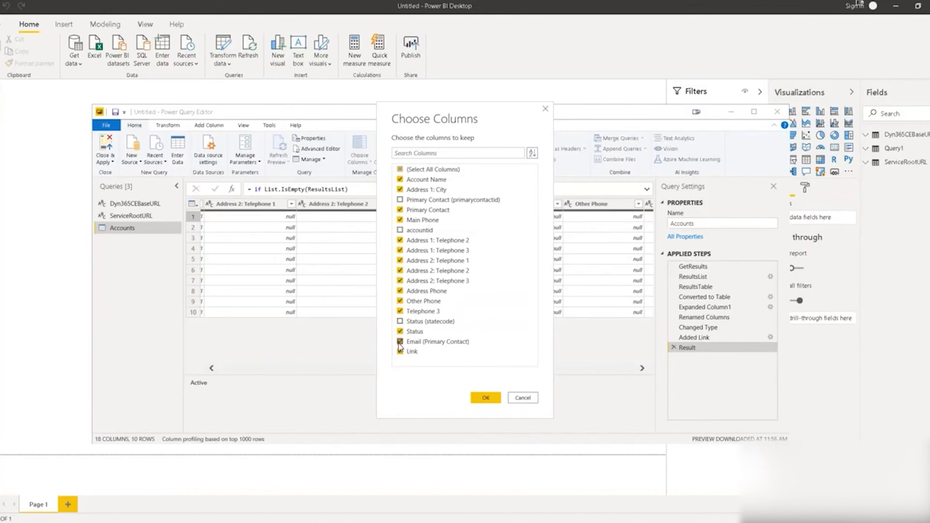
pyautogui.click(400, 343)
pyautogui.click(487, 398)
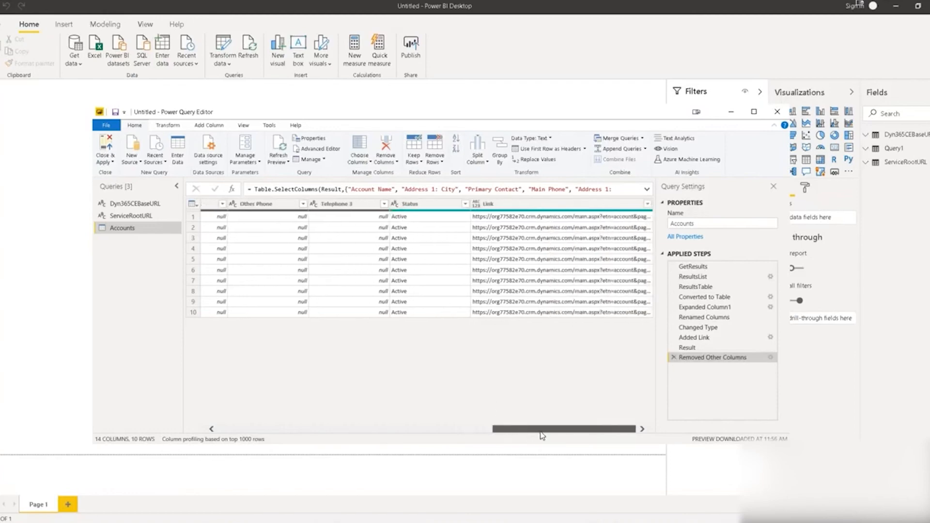
pyautogui.moveTo(542, 435); pyautogui.dragTo(550, 462)
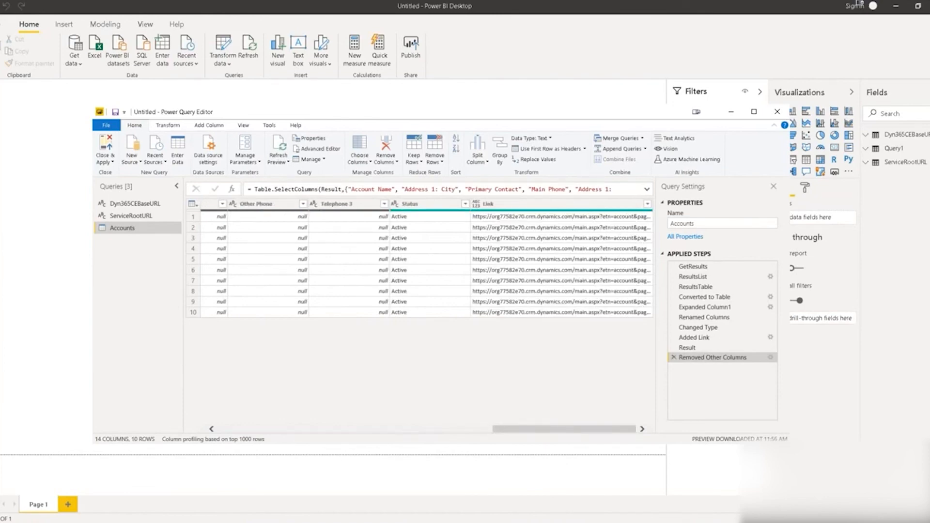
# Select the contact entity and take the fields of its Active Contacts view.
pyautogui.click(68, 521)
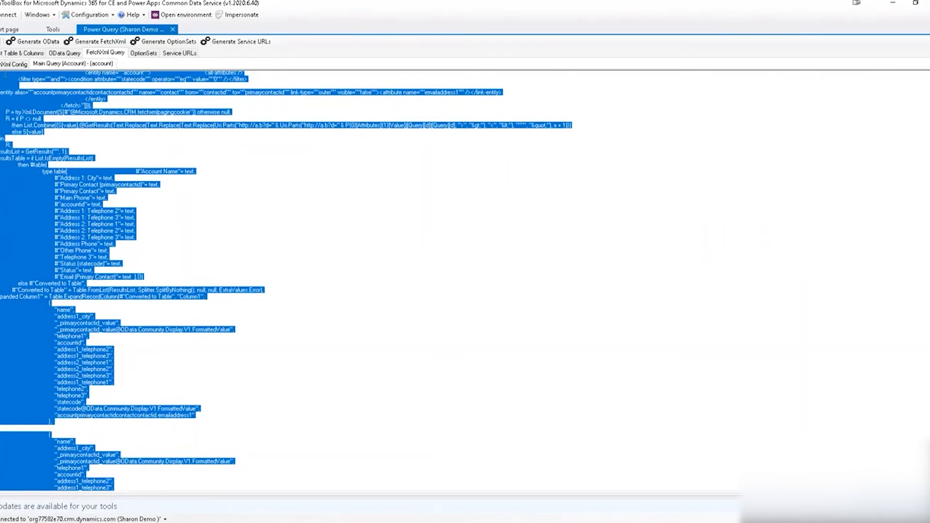
pyautogui.click(11, 53)
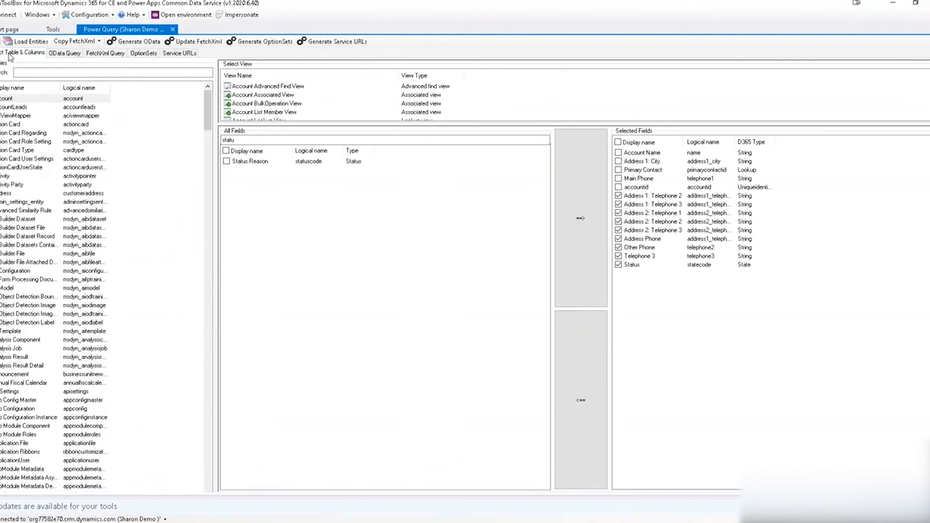
pyautogui.click(25, 72)
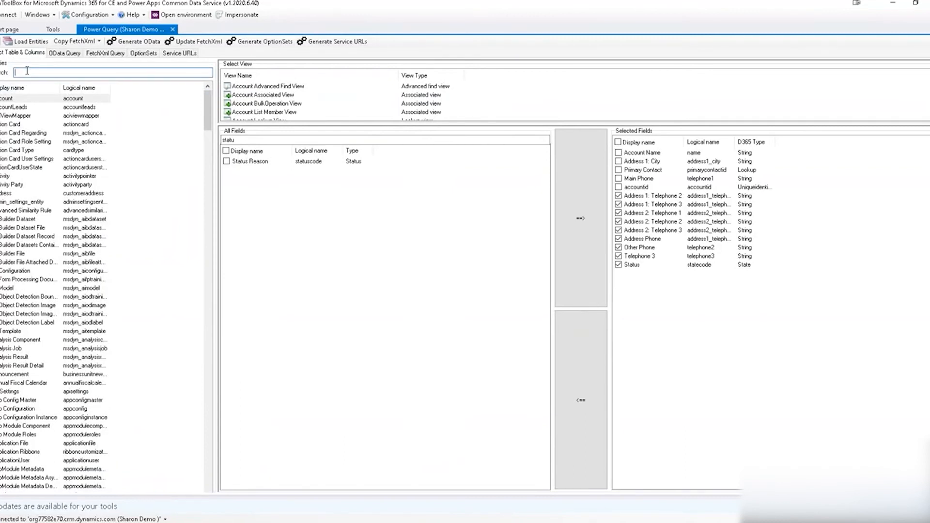
pyautogui.write('cont')
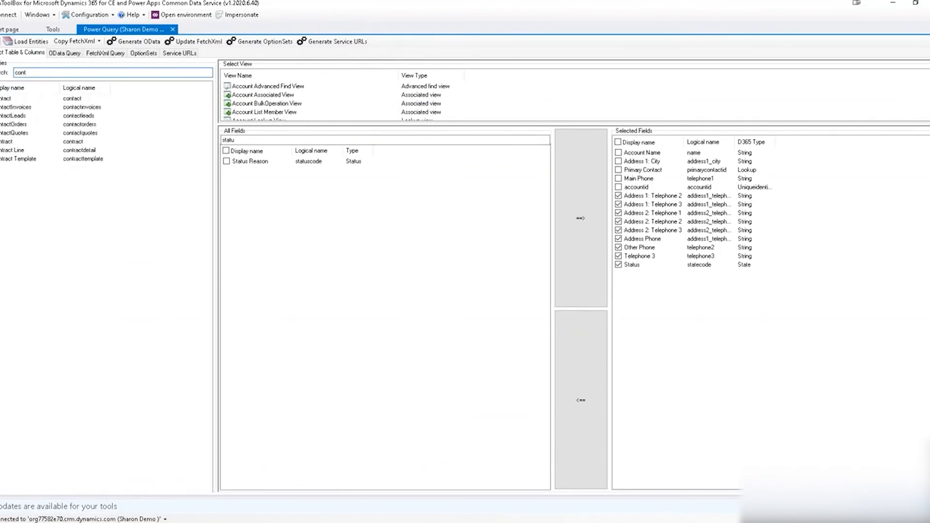
pyautogui.click(17, 99)
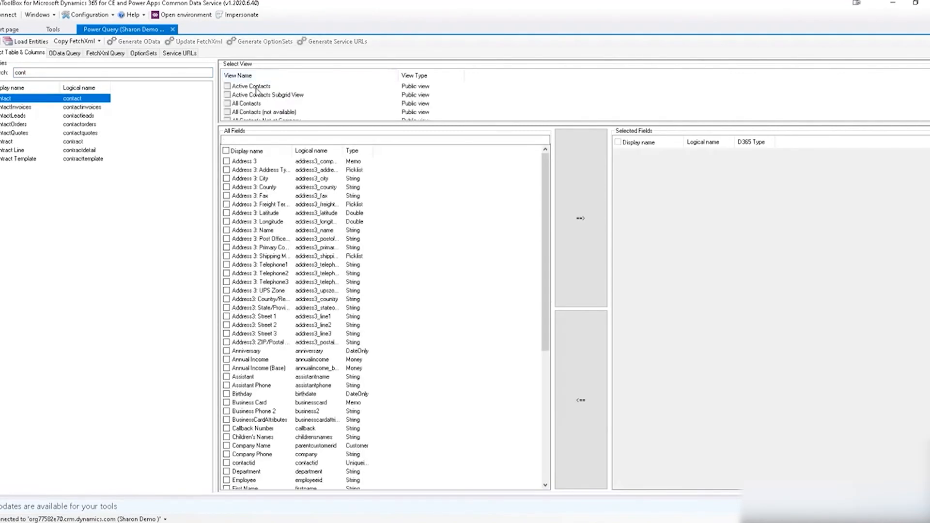
pyautogui.click(253, 87)
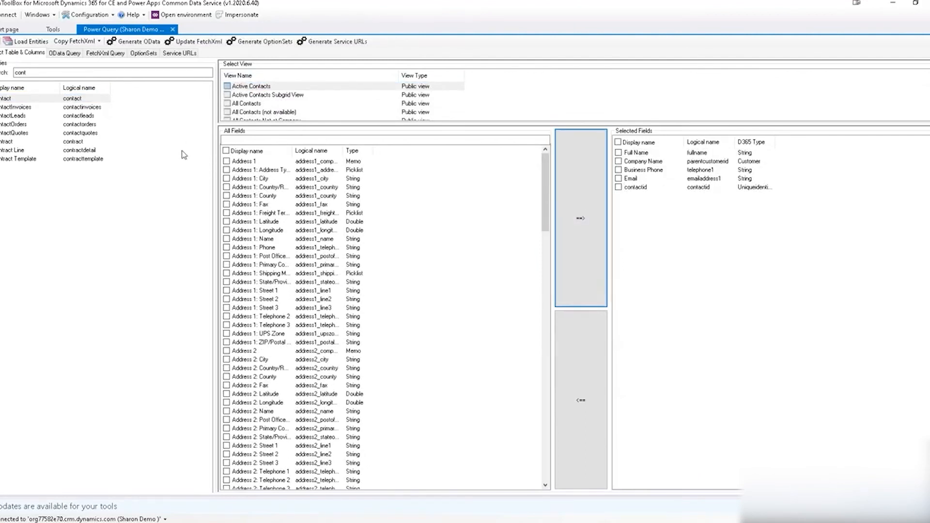
# Generate the contact Power Query M code and select all of it.
pyautogui.click(199, 42)
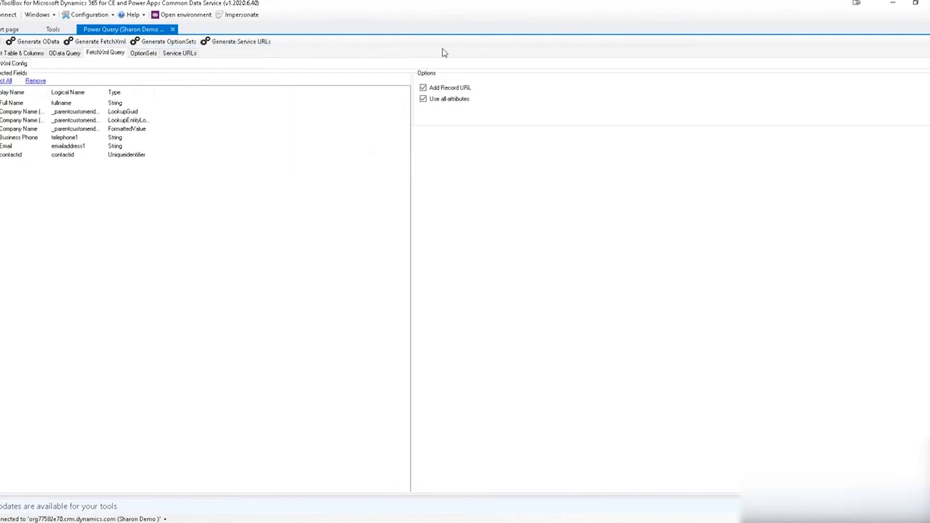
pyautogui.click(119, 43)
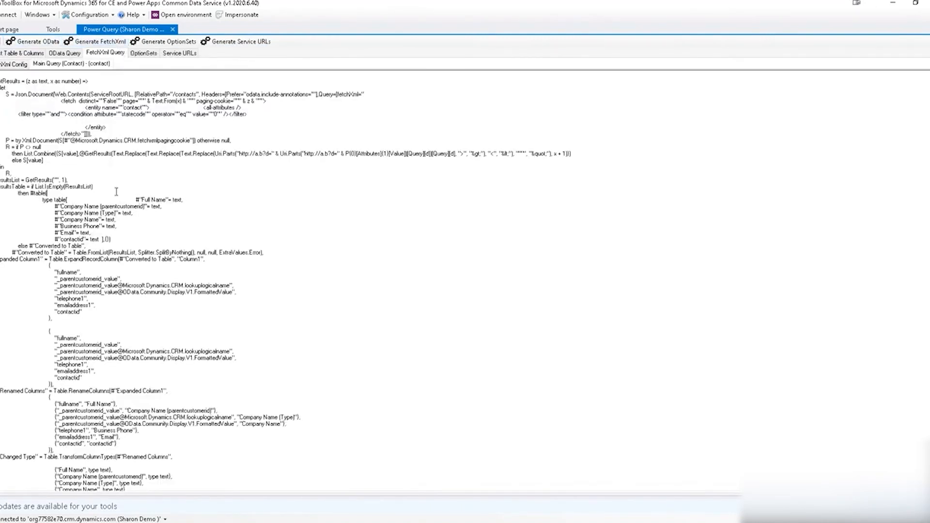
pyautogui.hotkey('ctrl', 'a')
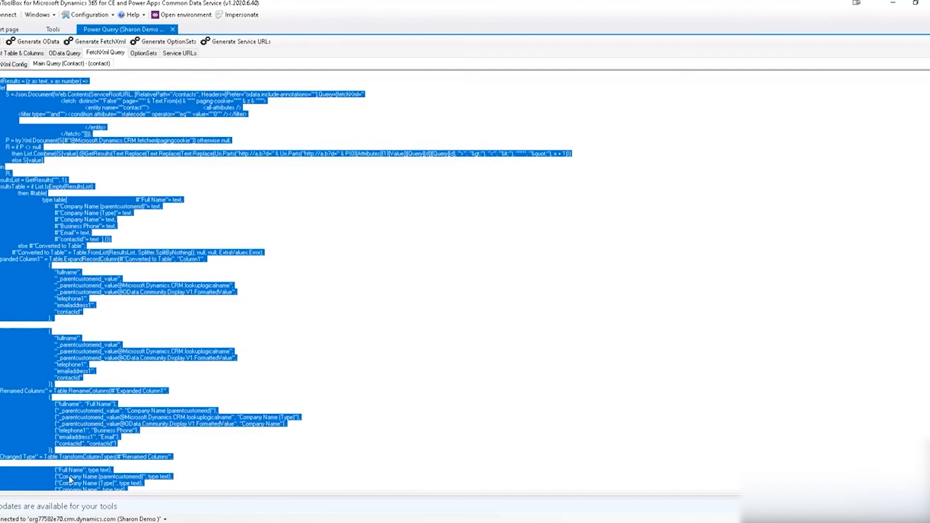
pyautogui.click(165, 522)
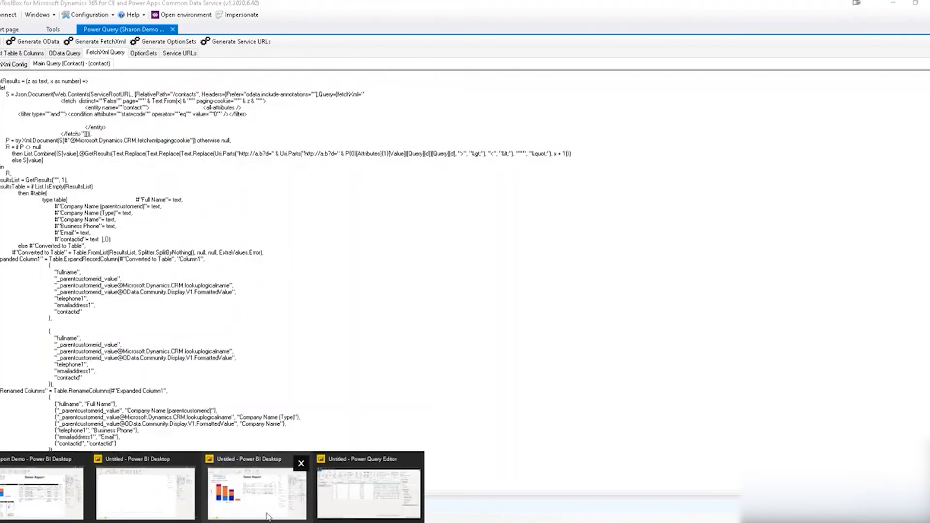
# Create a blank query whose code is the pasted contact M query, loading 13 contacts.
pyautogui.click(342, 501)
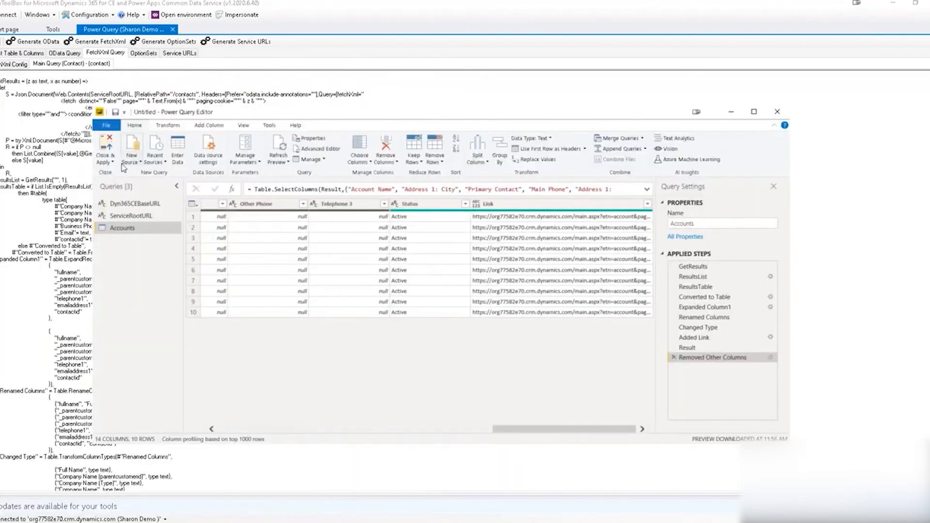
pyautogui.click(132, 162)
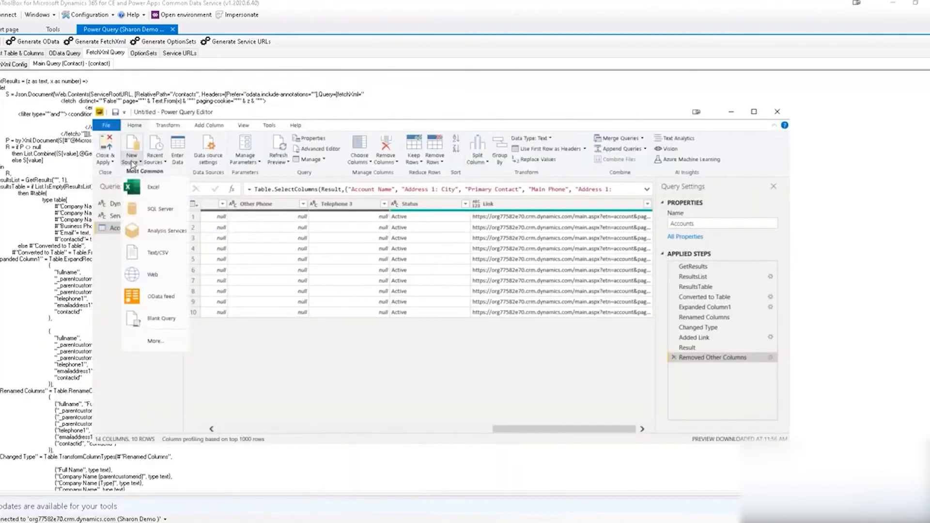
pyautogui.click(156, 319)
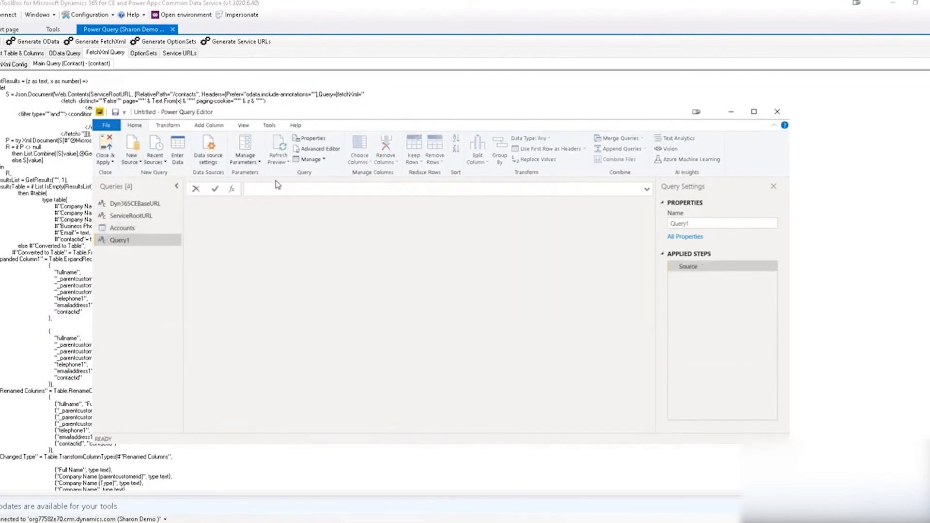
pyautogui.click(319, 149)
pyautogui.moveTo(289, 231); pyautogui.dragTo(207, 187)
pyautogui.hotkey('ctrl', 'v')
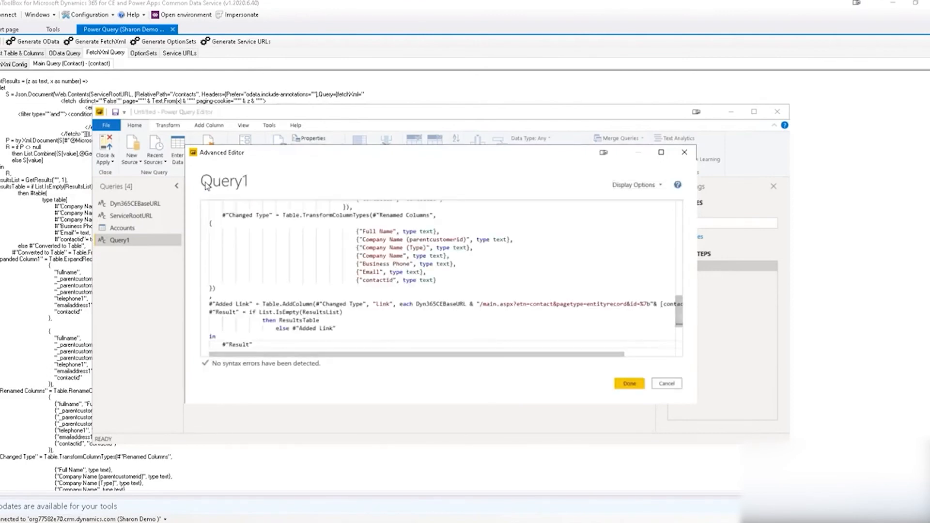
pyautogui.click(629, 384)
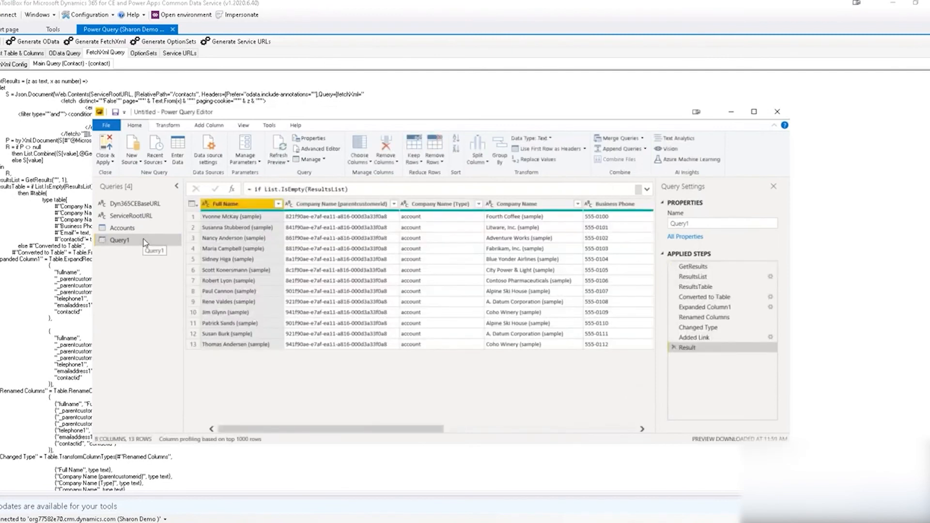
# Rename the new query to 'Contacts' and return to the Accounts query.
pyautogui.doubleClick(143, 239)
pyautogui.write('Contacts')
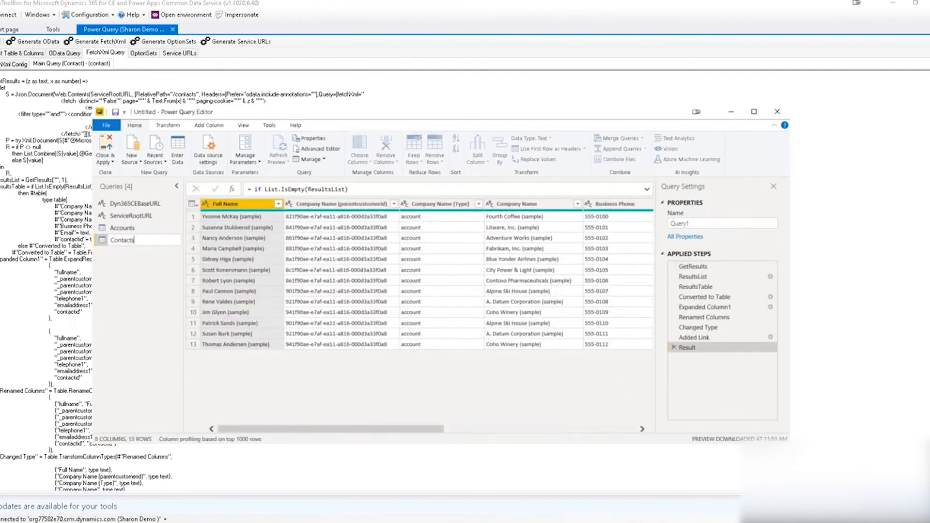
pyautogui.press('Return')
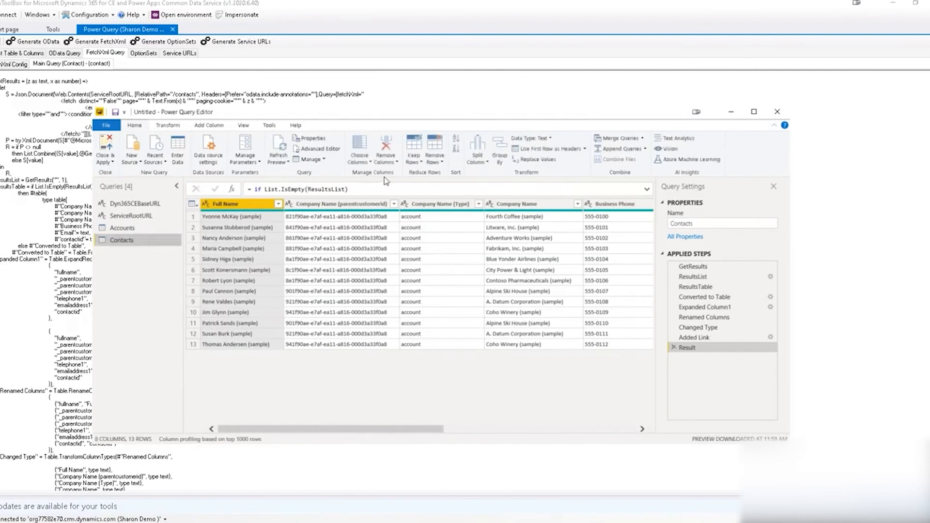
pyautogui.click(143, 229)
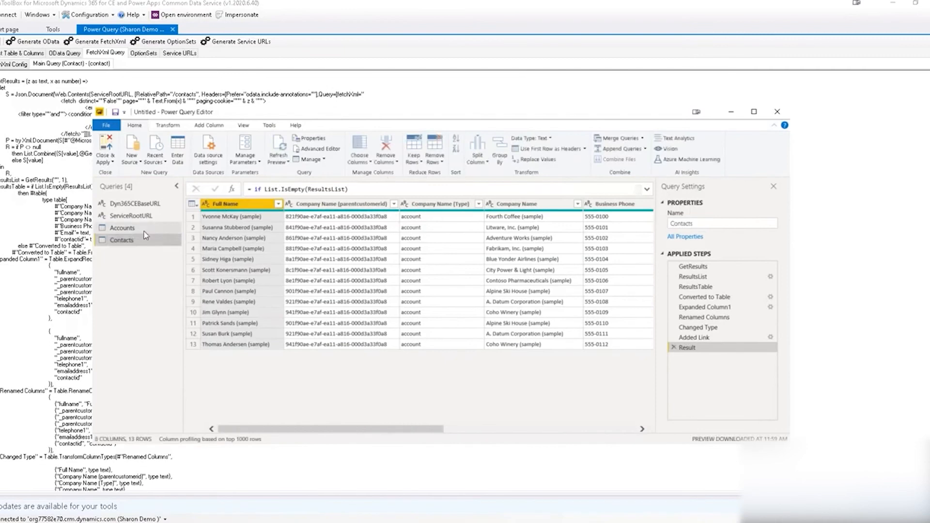
# Left-outer merge Contacts into Accounts, matching Account Name to Company Name.
pyautogui.click(621, 139)
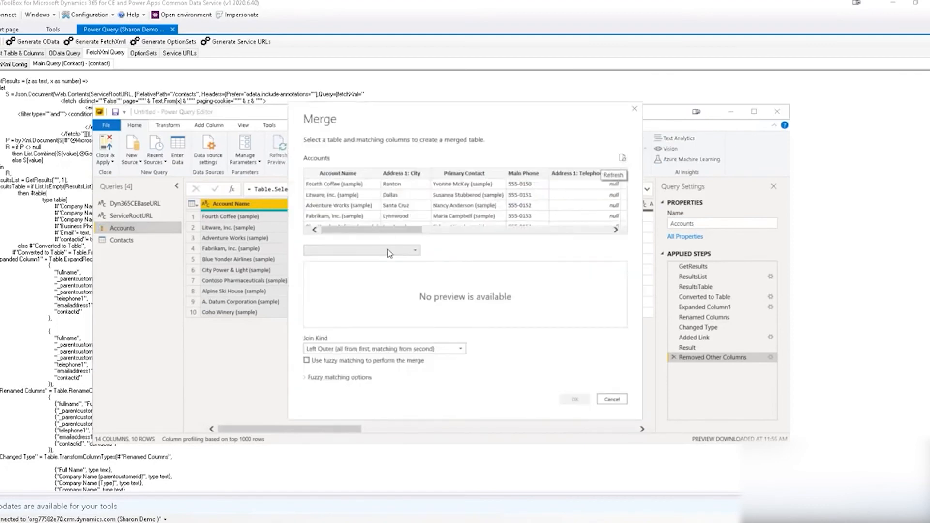
pyautogui.click(389, 252)
pyautogui.click(363, 272)
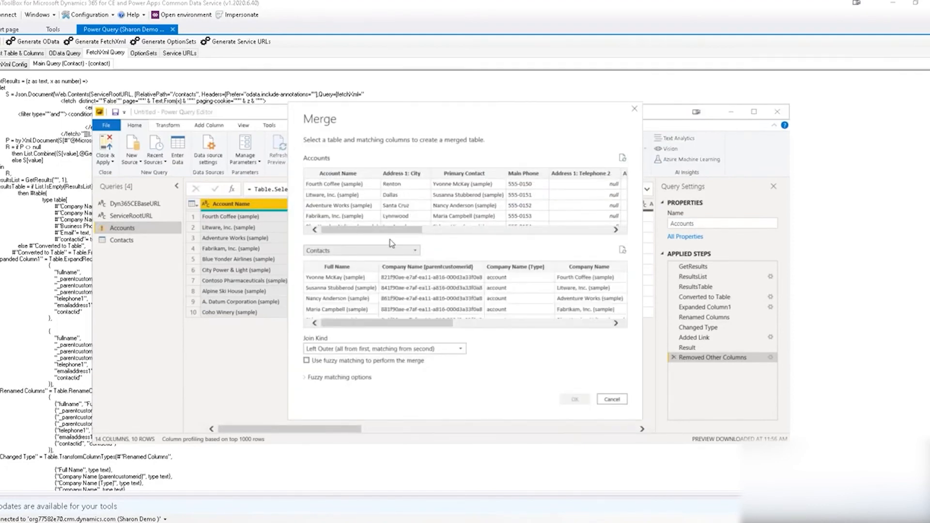
pyautogui.click(338, 175)
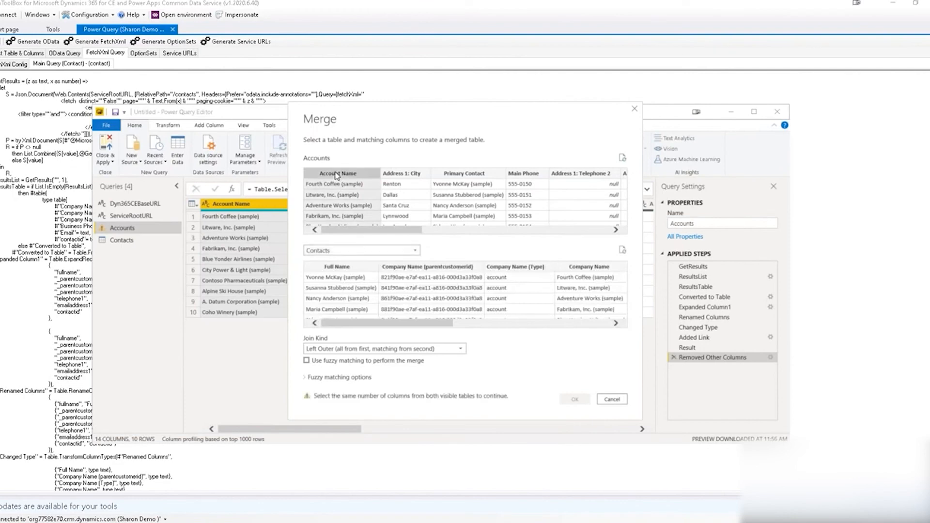
pyautogui.click(588, 269)
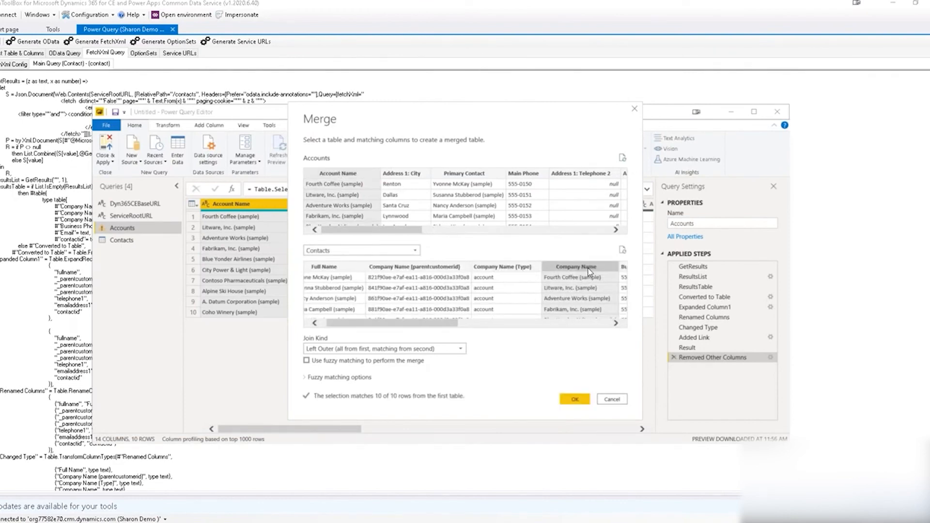
pyautogui.moveTo(431, 324); pyautogui.dragTo(437, 324)
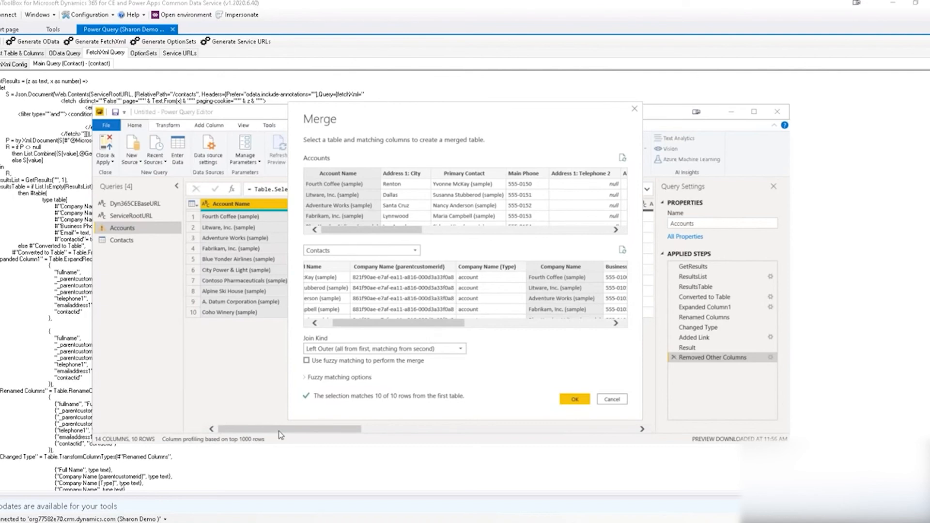
pyautogui.click(575, 401)
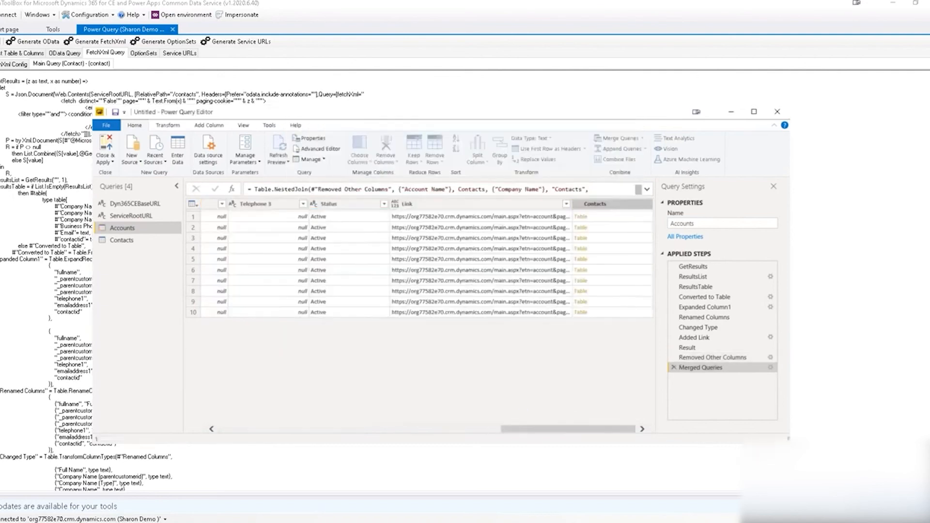
# Set the Contacts expand options to no column prefix with Email and Business Phone ticked.
pyautogui.click(647, 204)
pyautogui.click(494, 350)
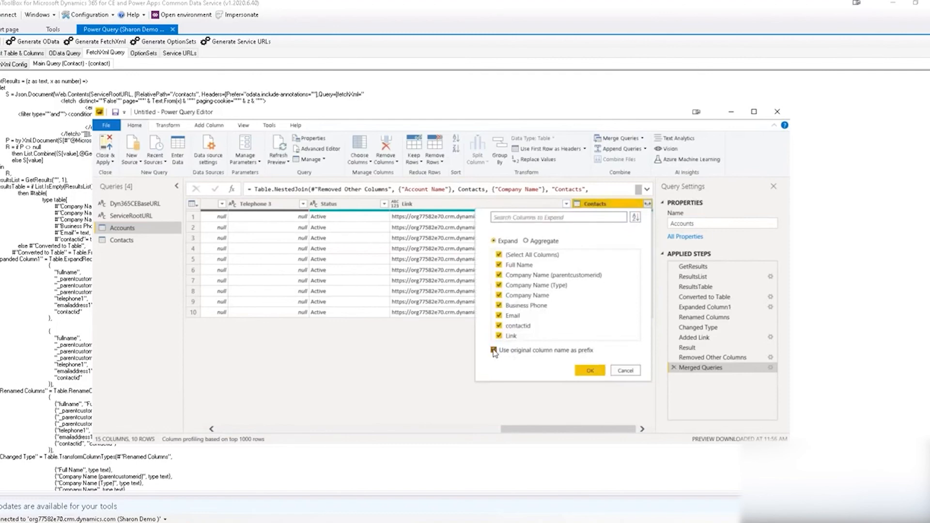
pyautogui.click(499, 255)
pyautogui.click(499, 315)
pyautogui.click(499, 305)
pyautogui.click(588, 372)
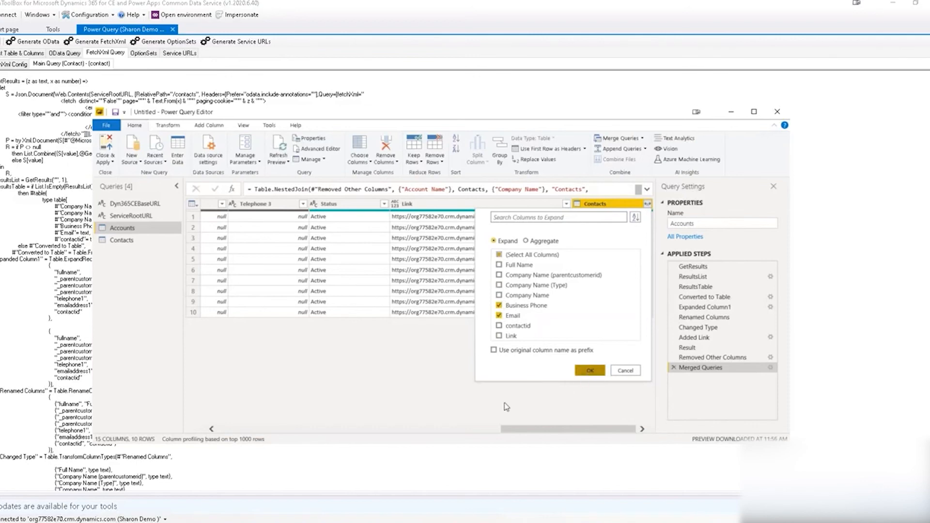
# Expand Full Name, Business Phone and Email into Accounts, then Close & Apply.
pyautogui.click(648, 206)
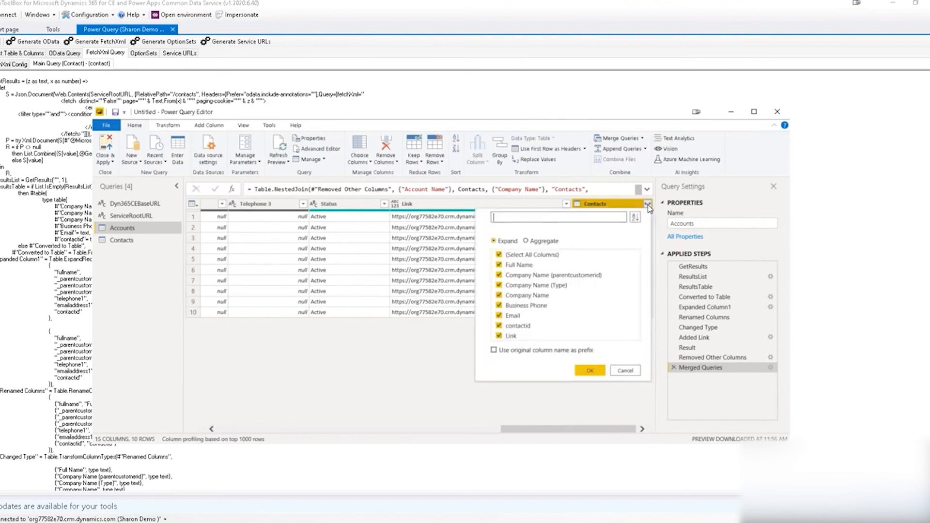
pyautogui.click(499, 254)
pyautogui.click(499, 265)
pyautogui.click(499, 316)
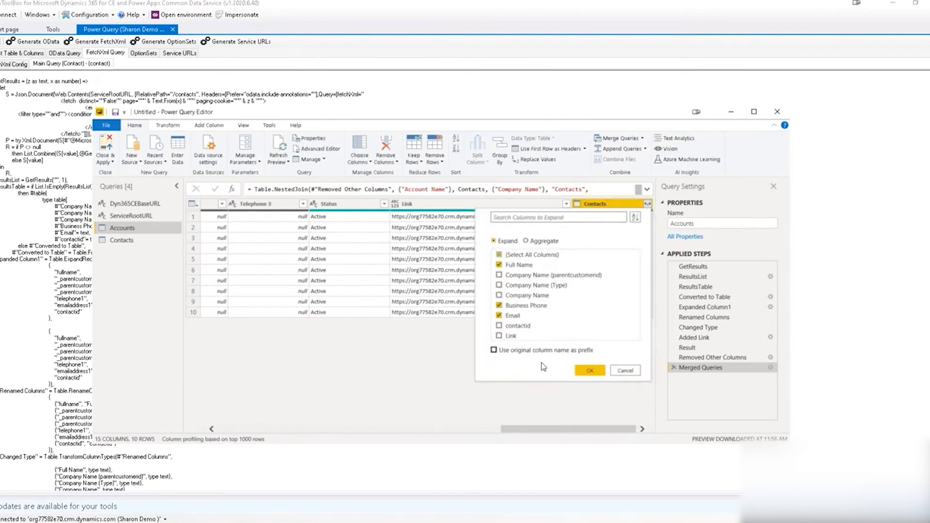
pyautogui.click(590, 371)
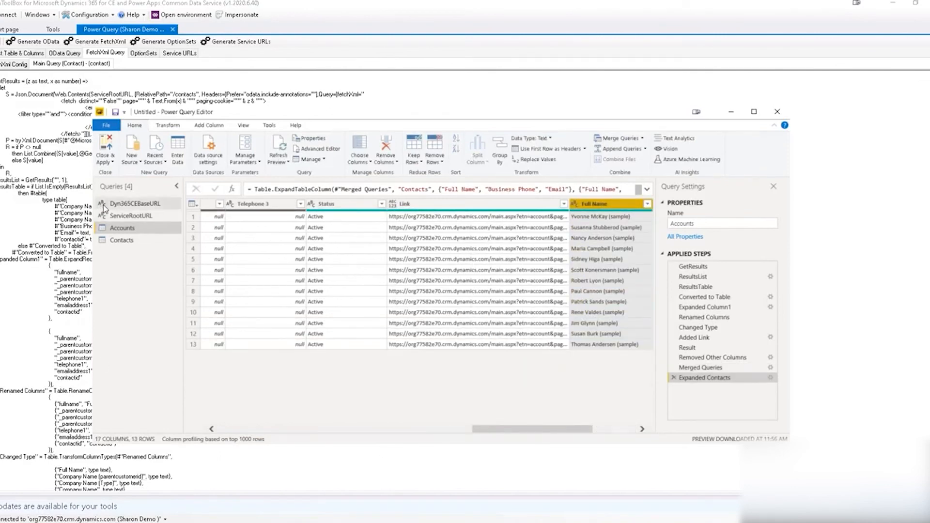
pyautogui.click(106, 162)
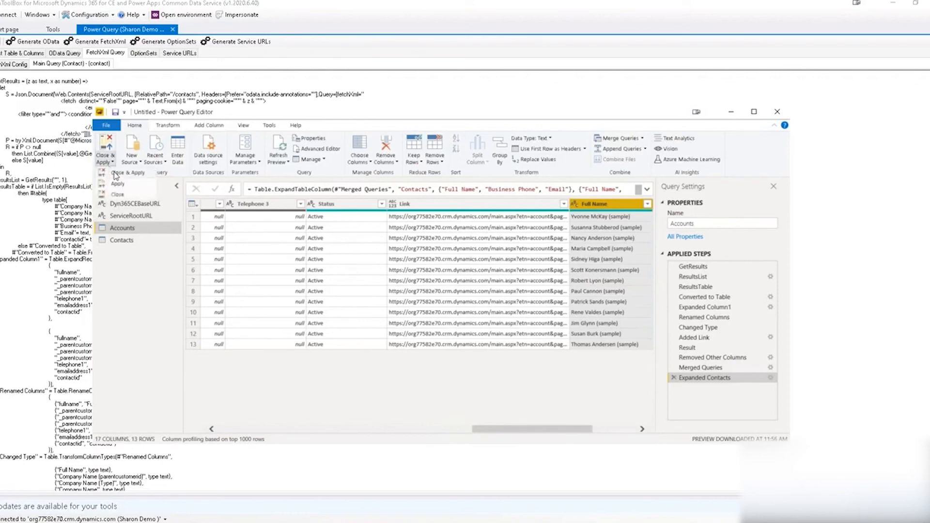
pyautogui.click(114, 172)
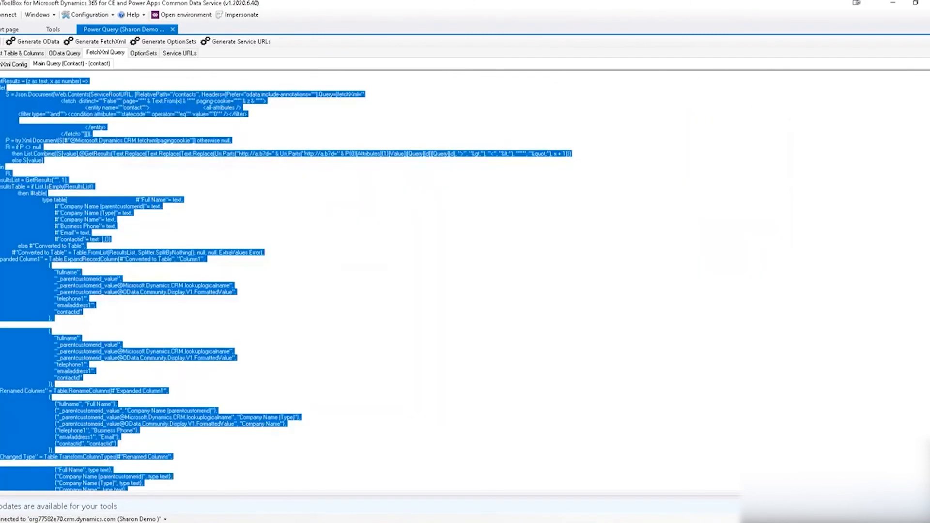